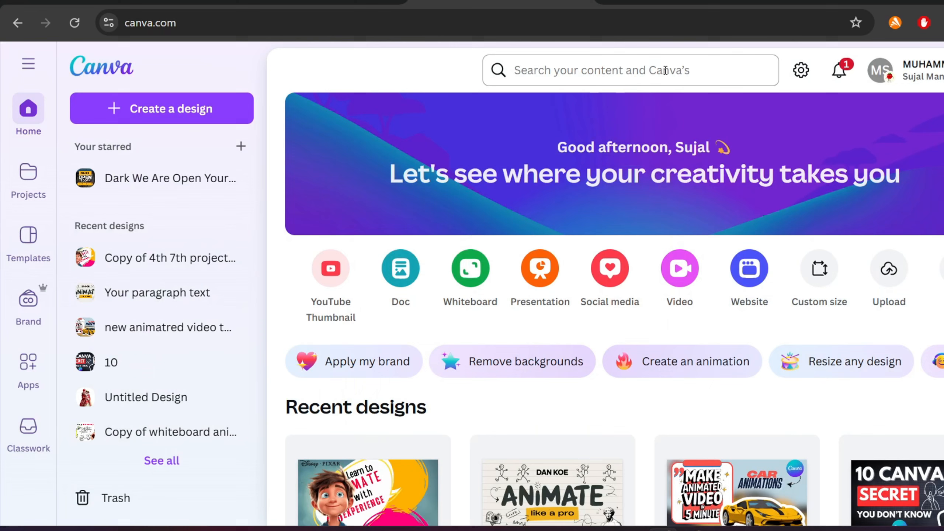
- Search Canva Templates for burger
left_click(665, 70)
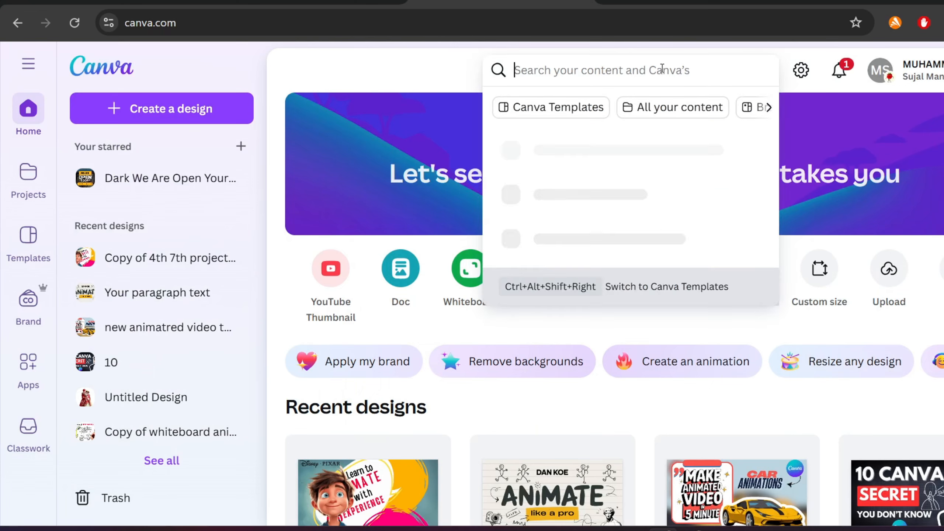
type("burger")
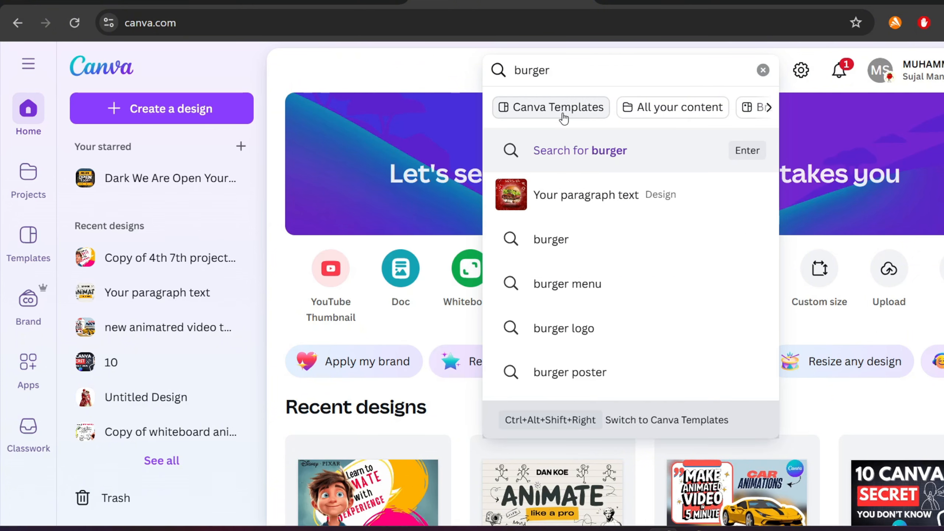
left_click(559, 114)
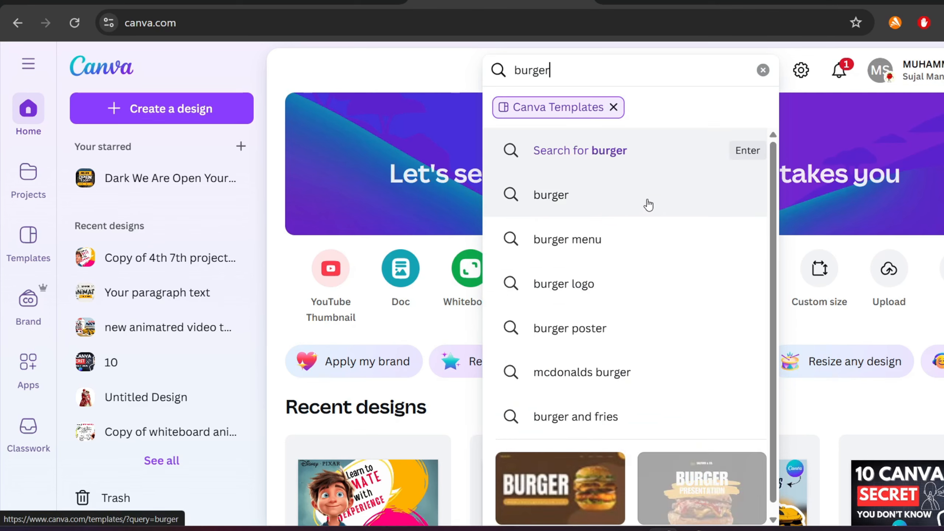
left_click(652, 208)
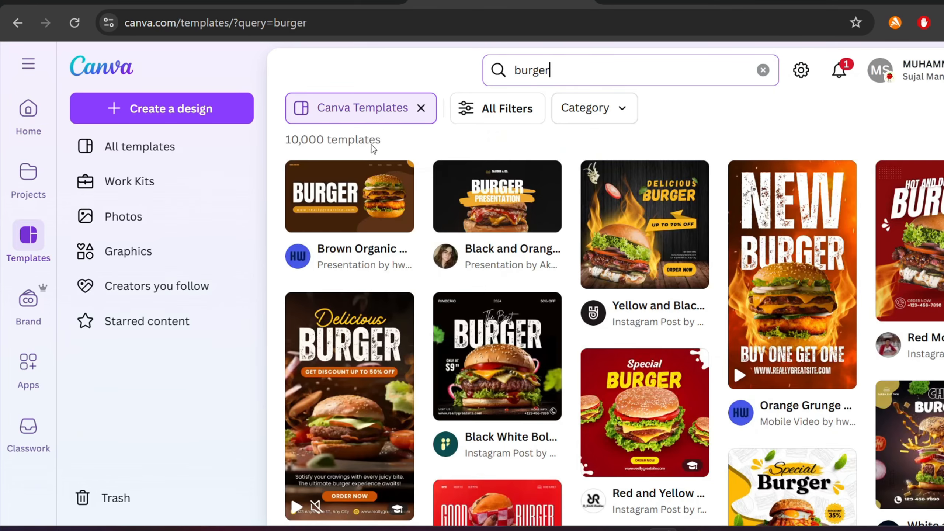
- Browse the burger template results and open the red Hot and Delicious Burger Instagram post template for reference
scroll(605, 308, "down", 20)
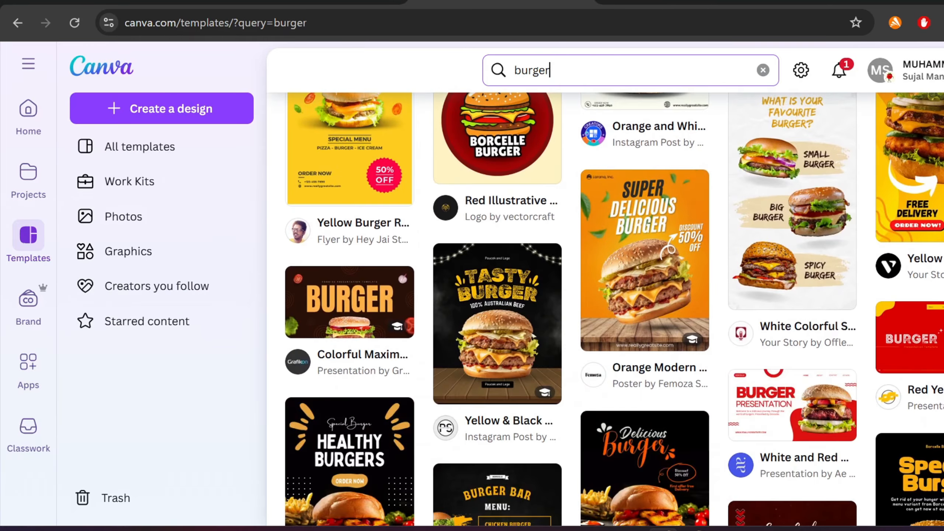
scroll(887, 250, "up", 20)
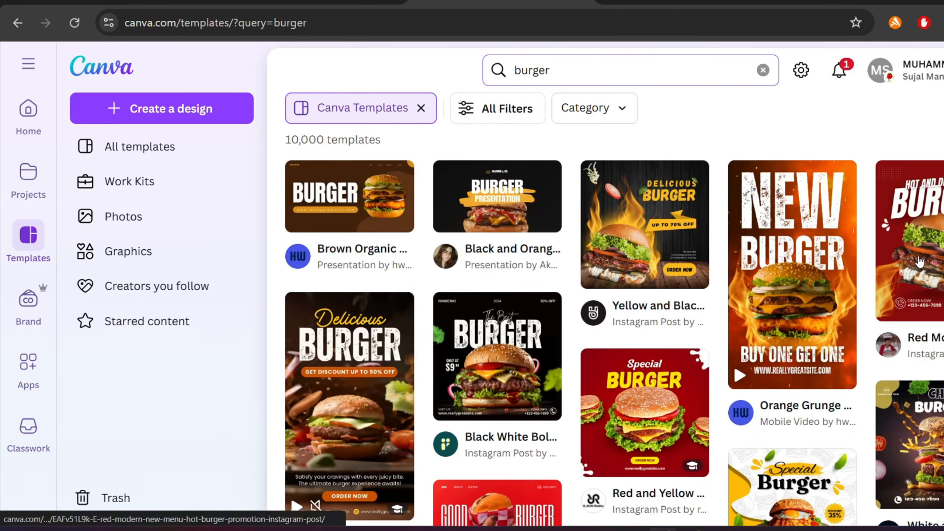
left_click(919, 262)
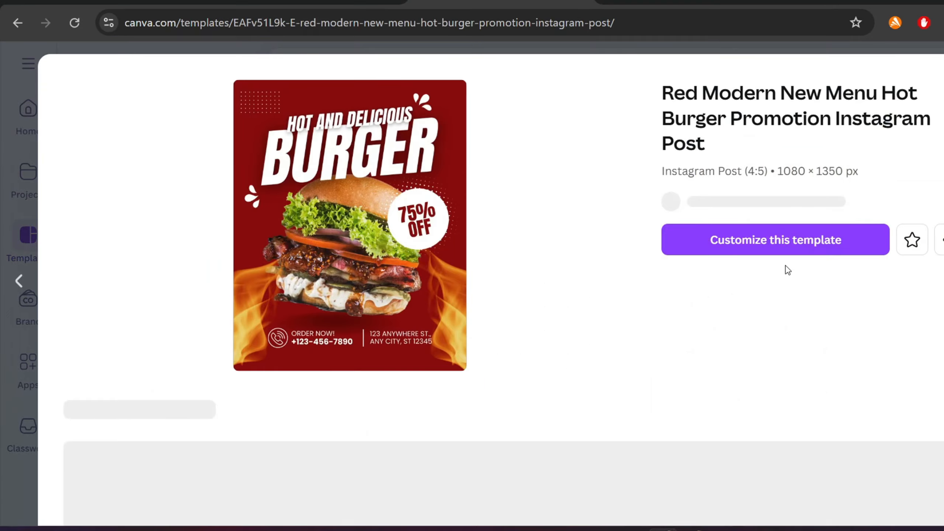
scroll(755, 263, "down", 4)
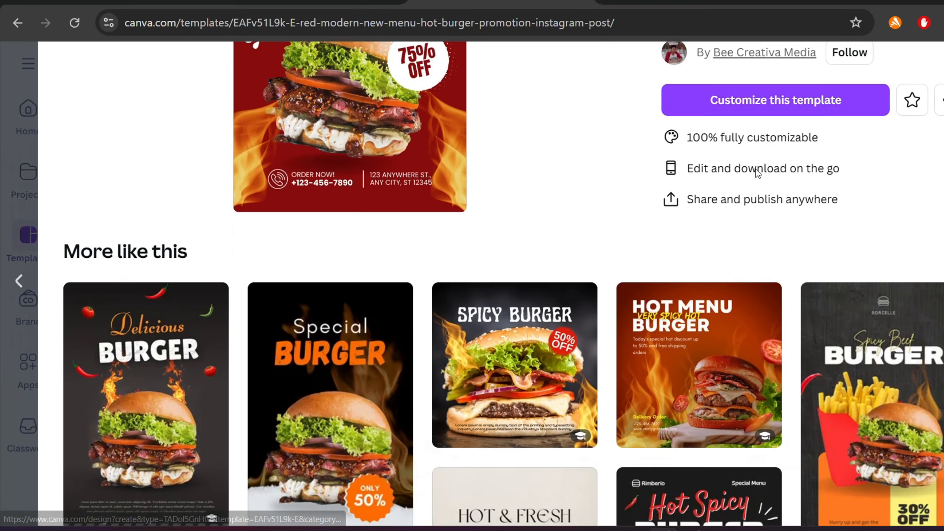
left_click(674, 89)
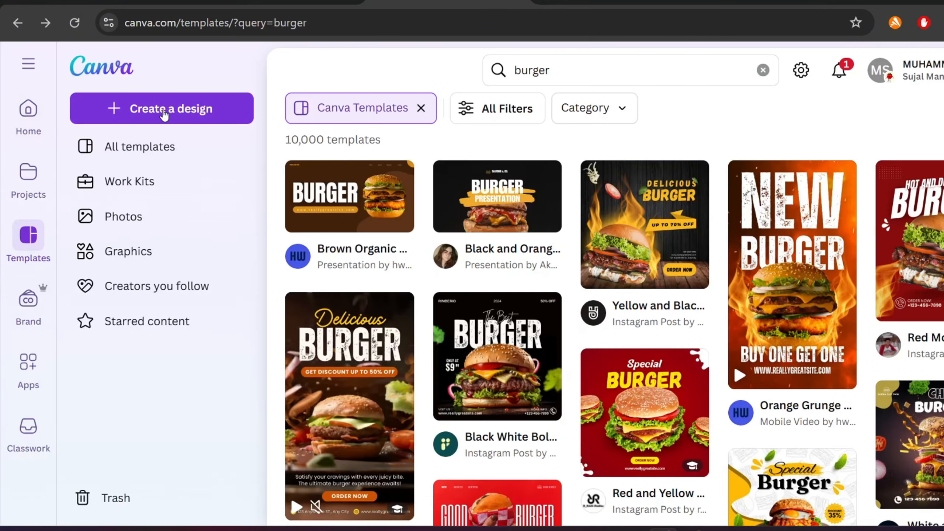
- Create a new blank Instagram Post (4:5) design
left_click(163, 112)
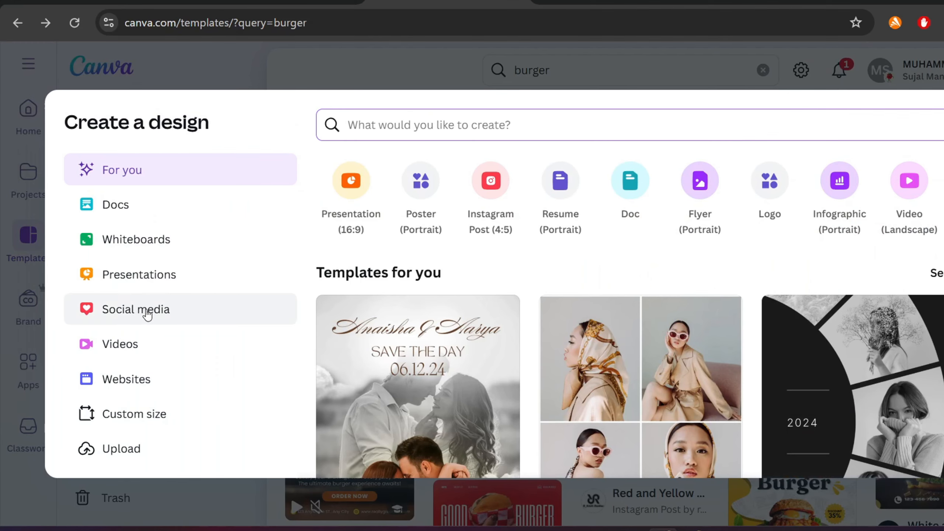
left_click(139, 308)
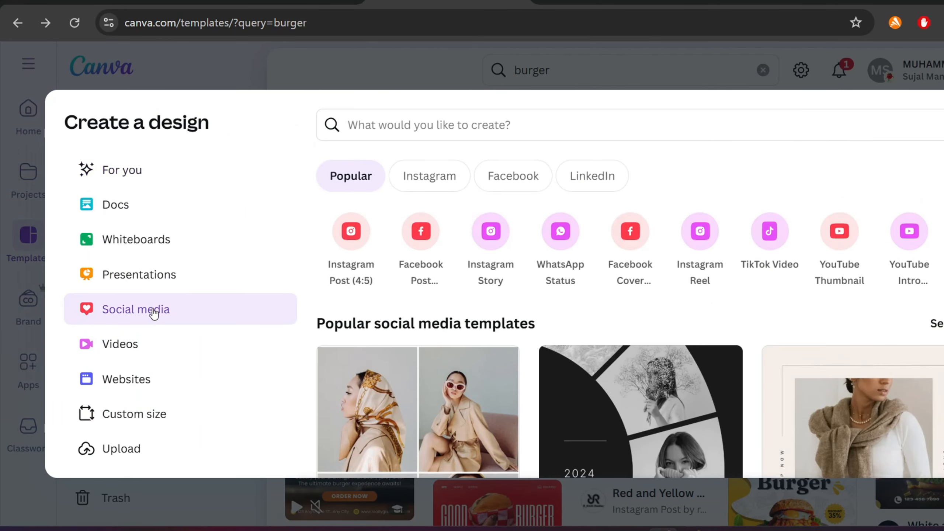
left_click(366, 230)
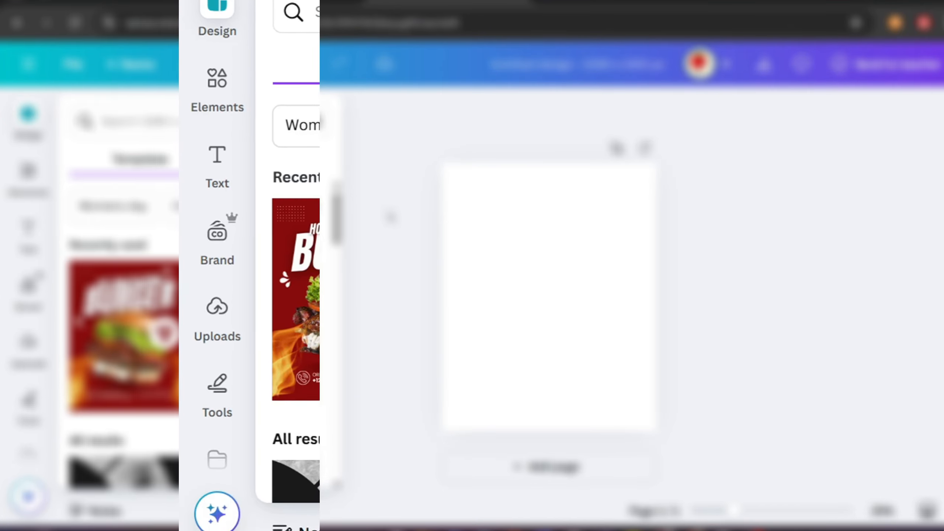
scroll(119, 335, "down", 2)
scroll(152, 341, "down", 4)
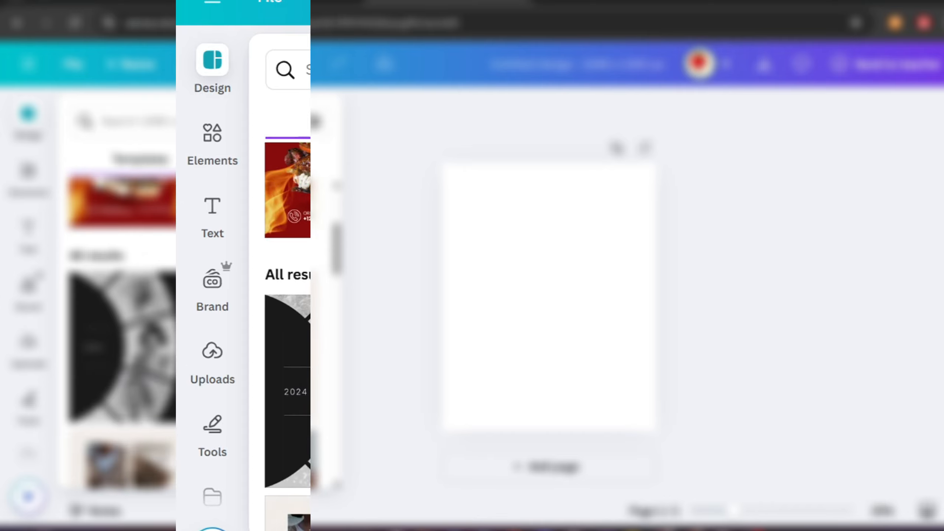
scroll(152, 341, "up", 6)
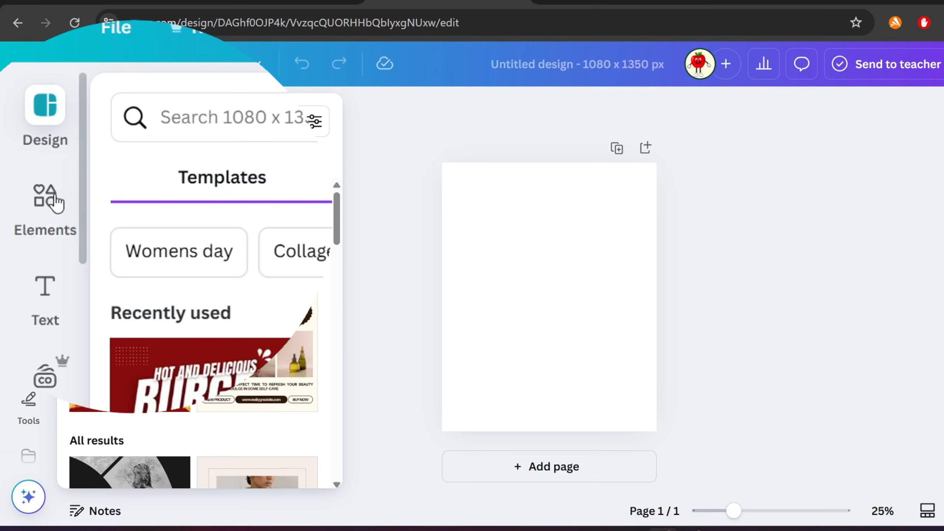
- Search the elements for burger and add a double cheeseburger photo to the centre of the page
left_click(41, 150)
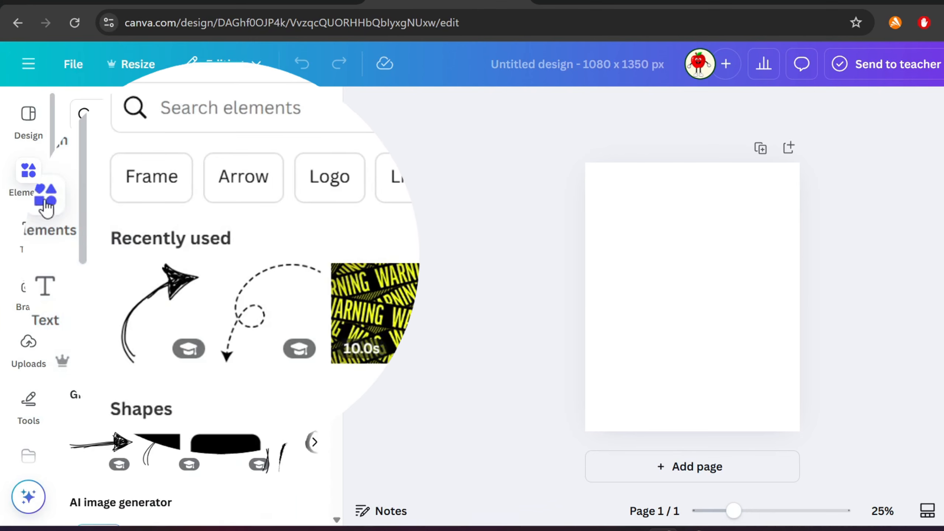
left_click(145, 107)
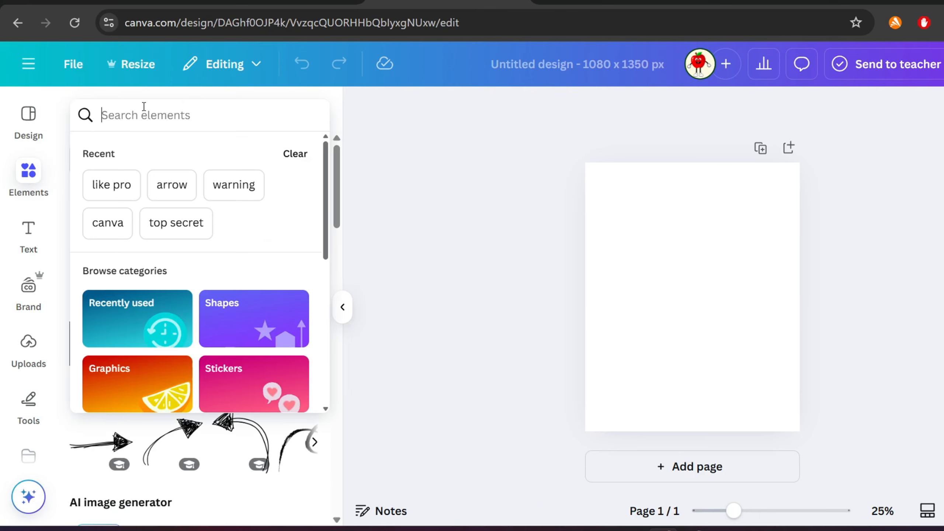
type("burger")
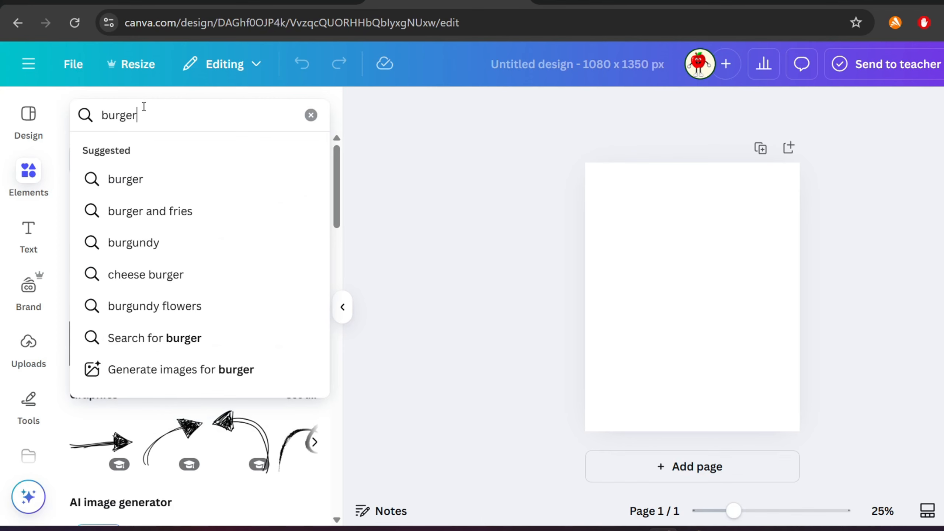
key("Return")
scroll(185, 346, "down", 4)
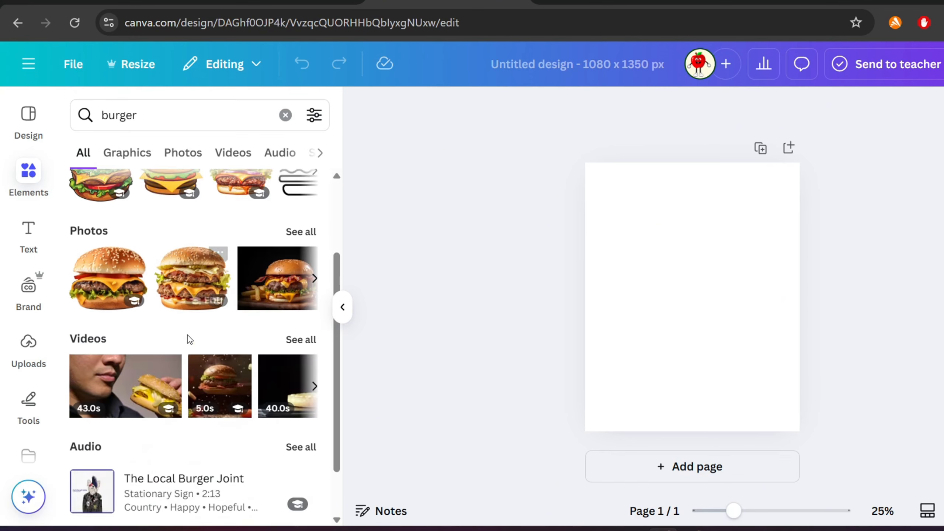
scroll(193, 321, "up", 3)
left_click(181, 153)
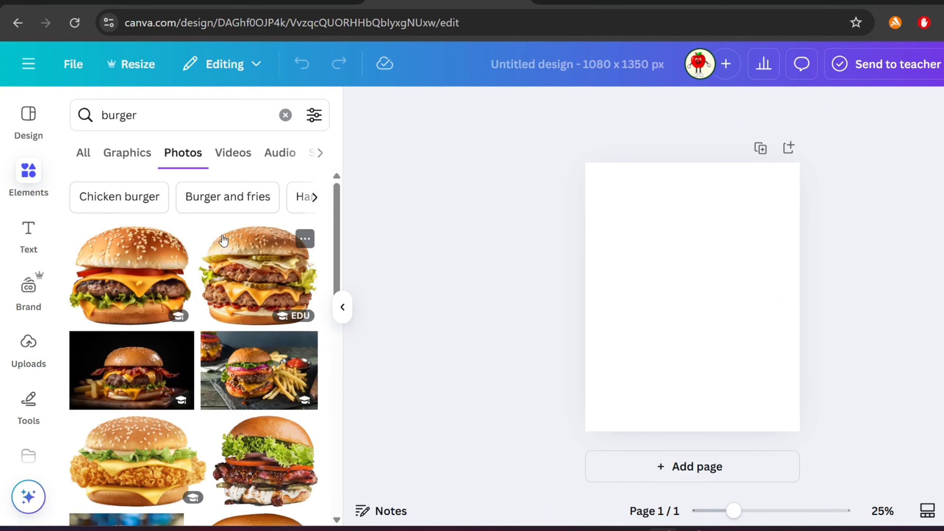
left_click(267, 275)
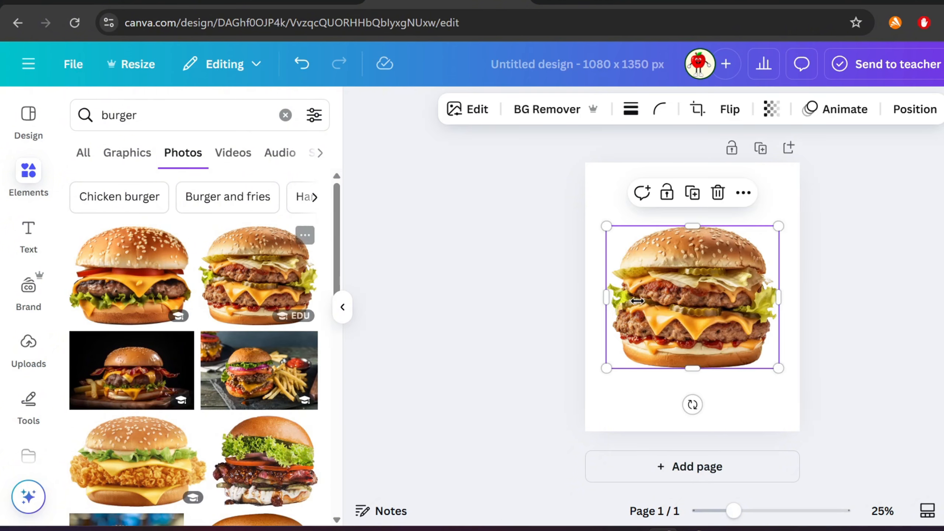
left_click_drag(692, 404, 680, 402)
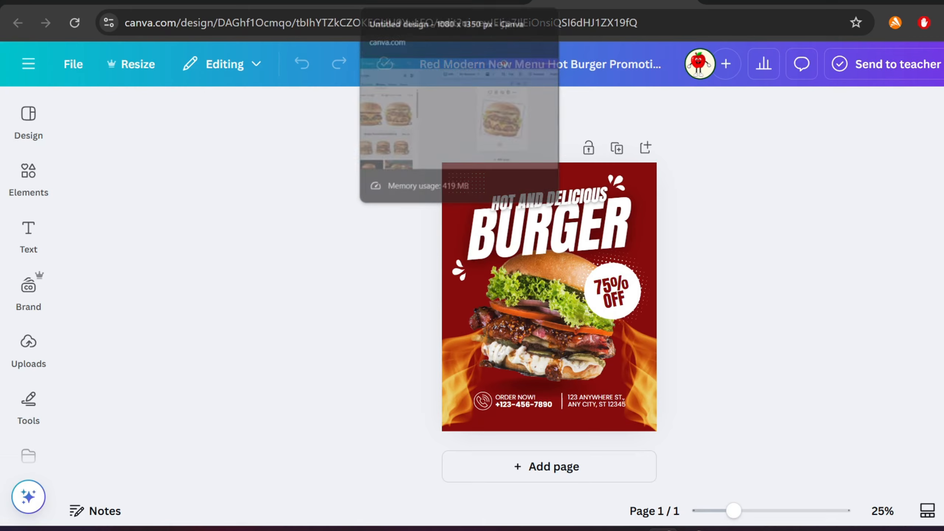
- Set the page background to the red-to-orange gradient
left_click(446, 4)
left_click(472, 255)
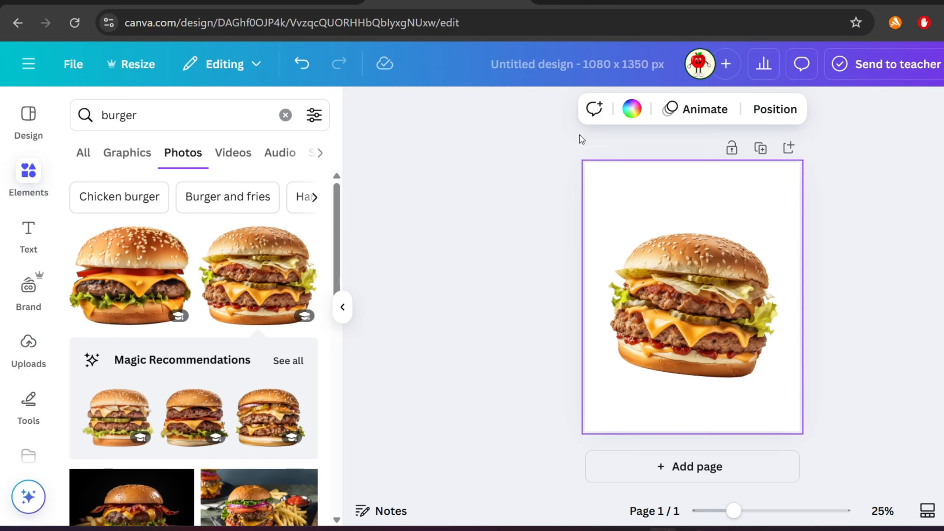
left_click(632, 109)
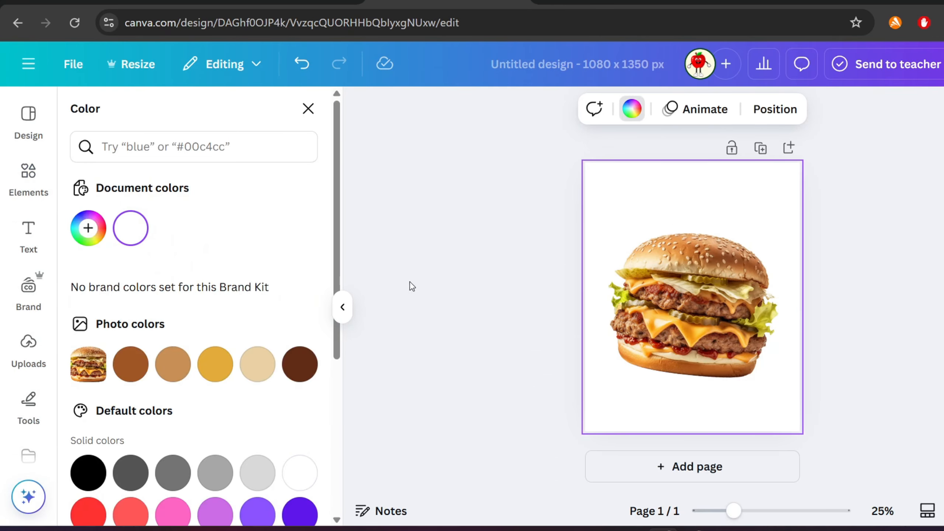
scroll(317, 302, "down", 4)
left_click(93, 367)
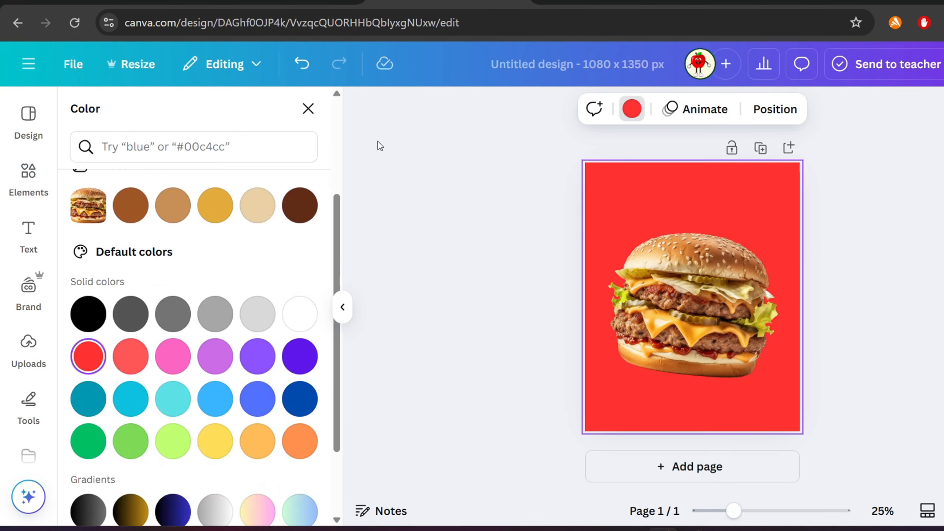
scroll(221, 350, "down", 3)
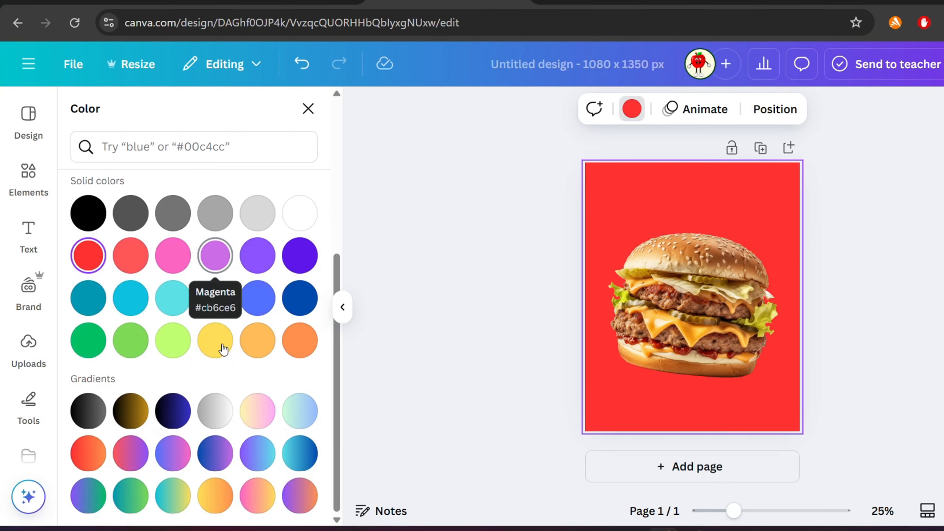
left_click(98, 453)
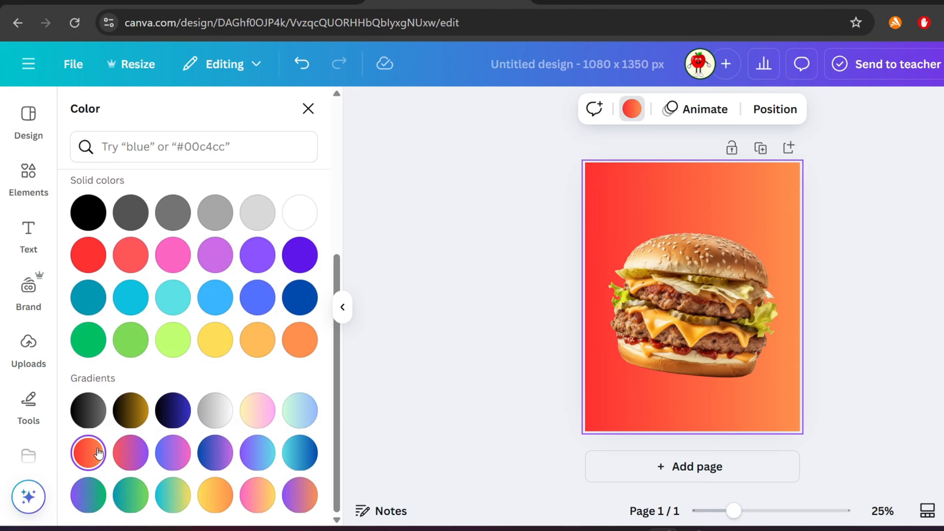
scroll(249, 333, "up", 5)
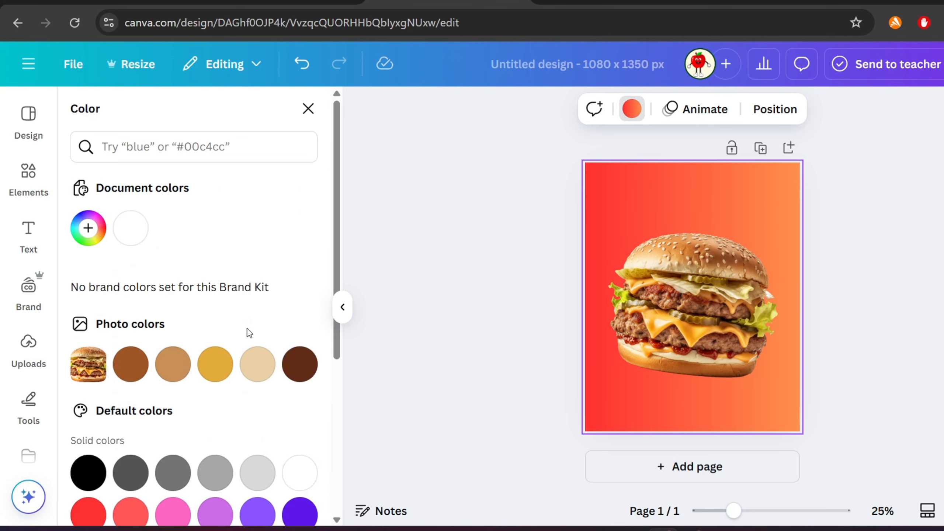
- Search elements for dotted lines, add a dot grid graphic to the page's top-left corner and recolour it white
left_click(26, 173)
left_click(170, 107)
type("dott")
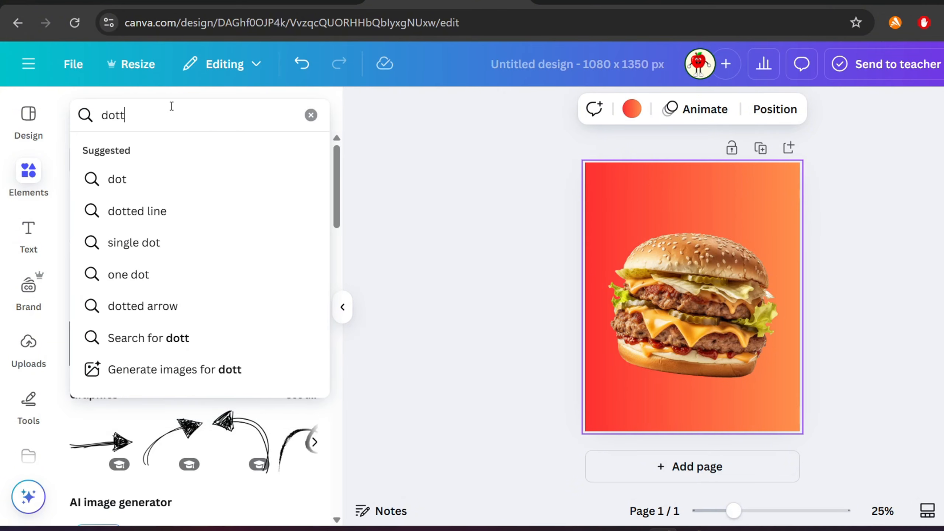
type("ed lines")
key("Return")
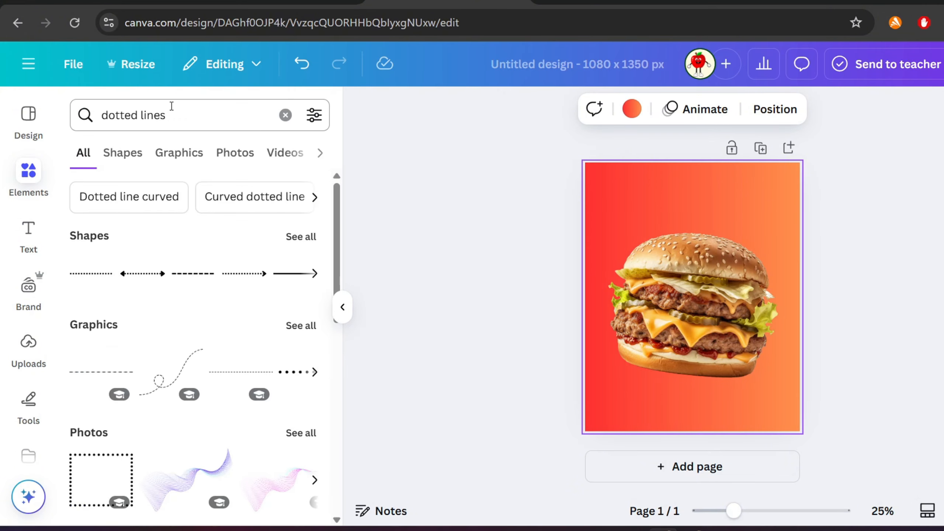
left_click(111, 164)
left_click(166, 158)
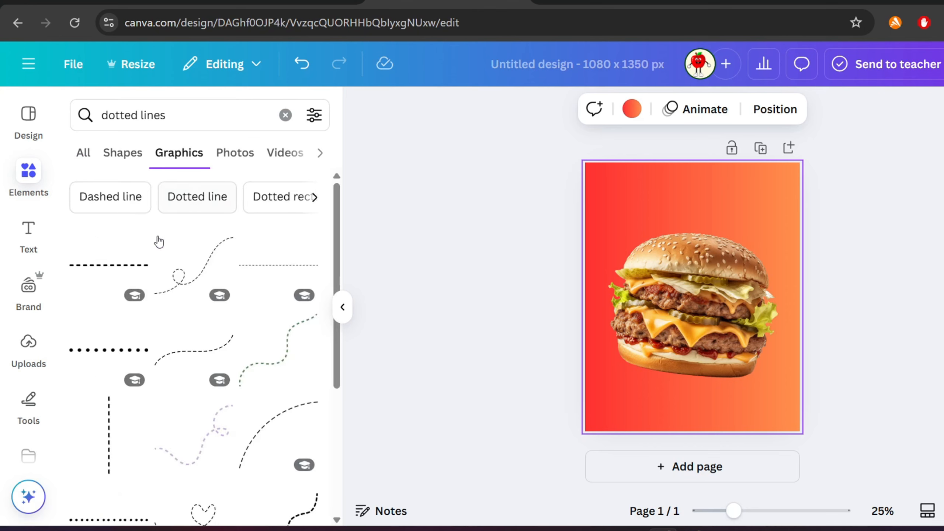
scroll(184, 321, "down", 8)
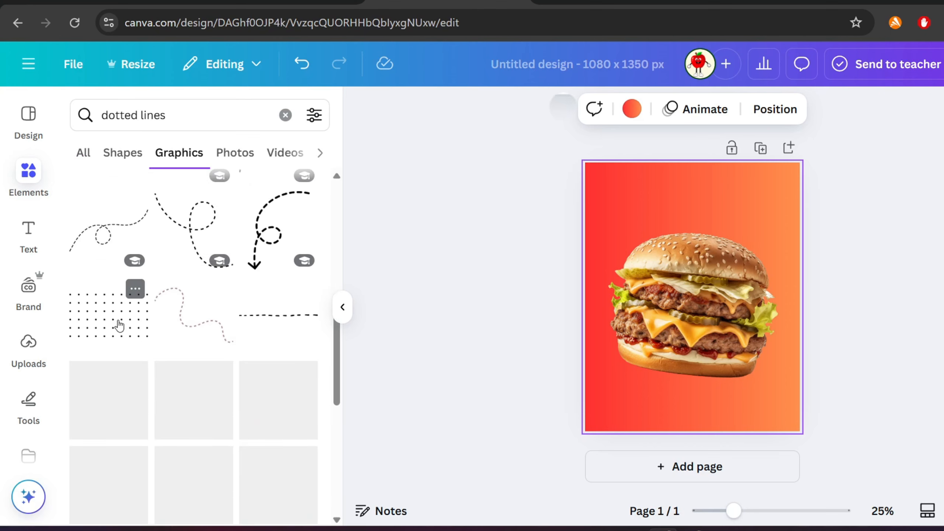
left_click(104, 327)
left_click_drag(688, 299, 614, 204)
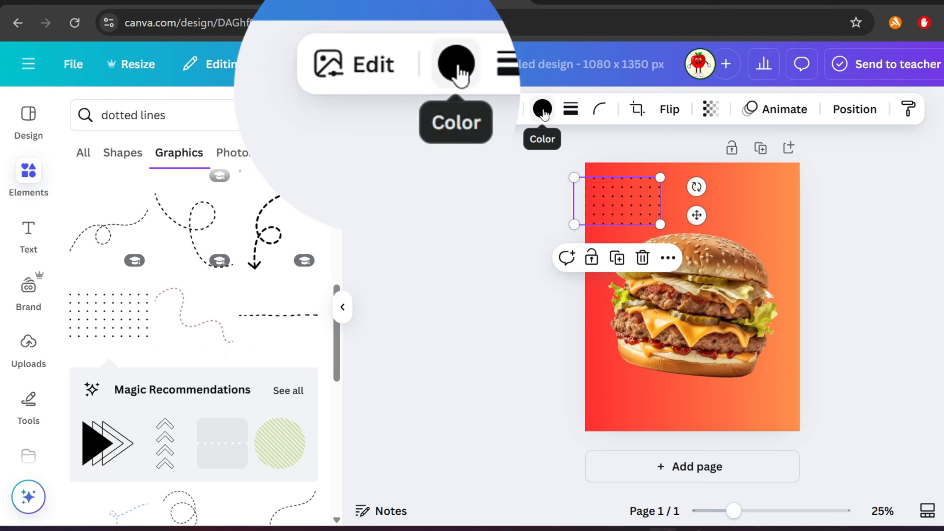
left_click(543, 108)
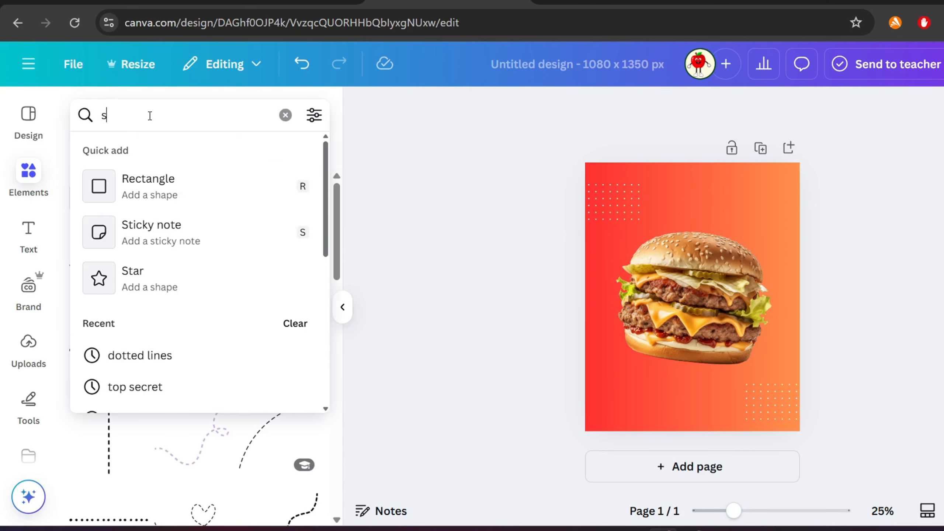
- Search elements for shadow and add a soft oval shadow graphic to the page
type("hadow")
key("Return")
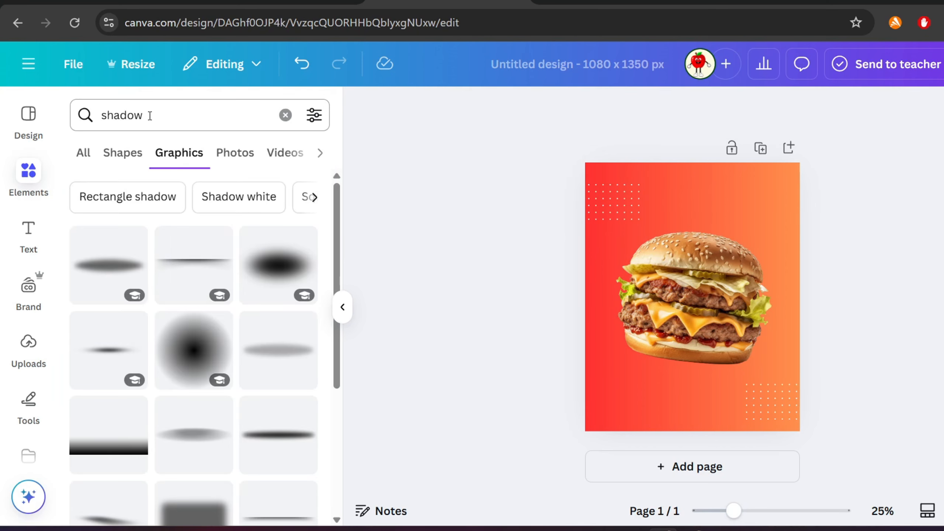
left_click(115, 275)
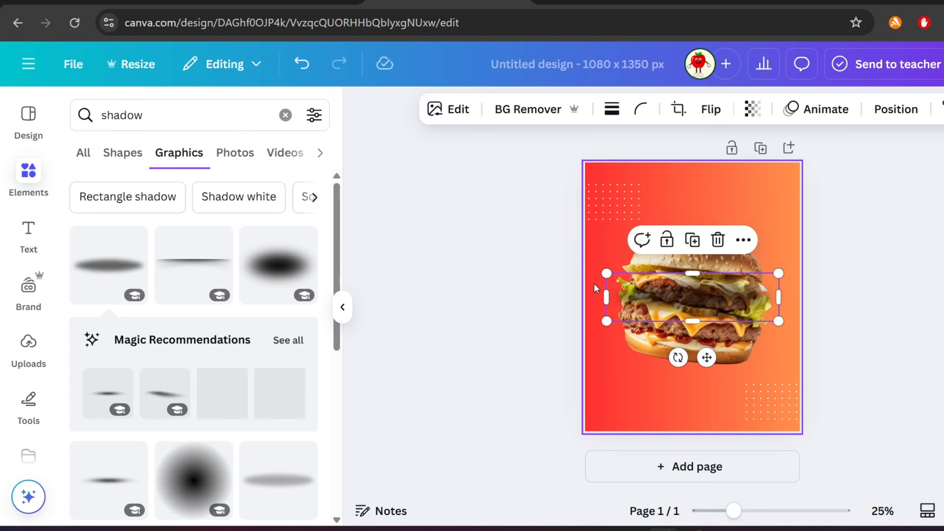
- Position and resize the oval shadow beneath the burger, and nudge the bottom-right dot grid toward the corner
left_click_drag(672, 300, 669, 386)
left_click(703, 299)
left_click_drag(764, 370, 737, 342)
mouse_move(689, 289)
left_mouse_down()
mouse_move(712, 306)
mouse_move(703, 299)
left_mouse_up()
left_click_drag(719, 385, 718, 370)
left_click_drag(777, 345, 739, 355)
left_click_drag(686, 375, 695, 369)
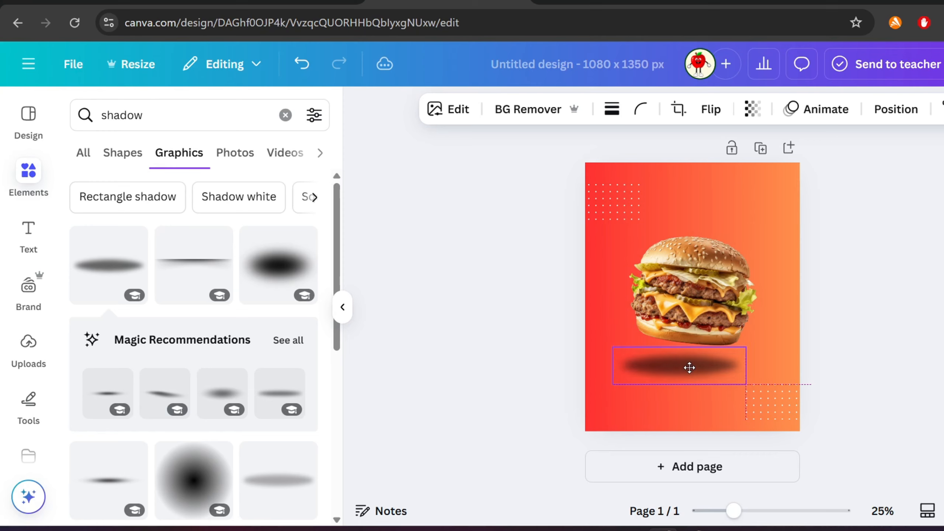
left_click(769, 409)
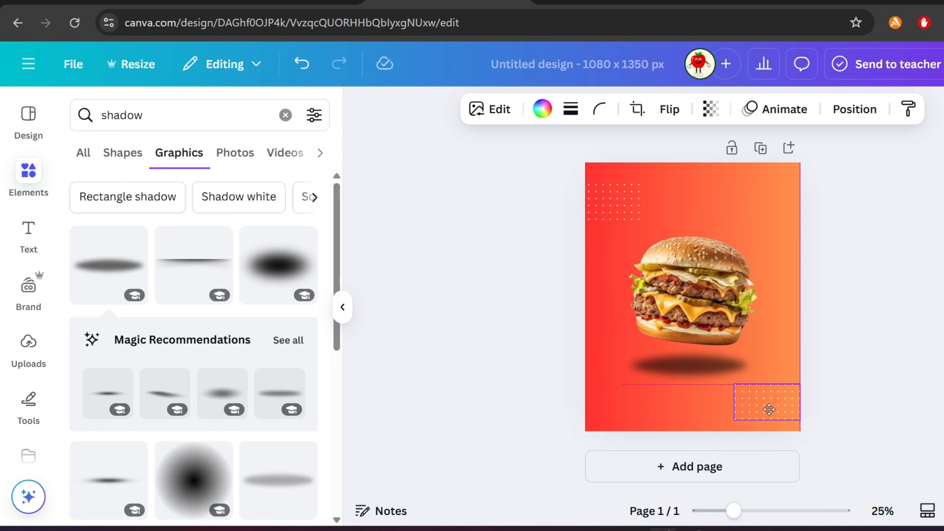
left_click_drag(772, 409, 779, 410)
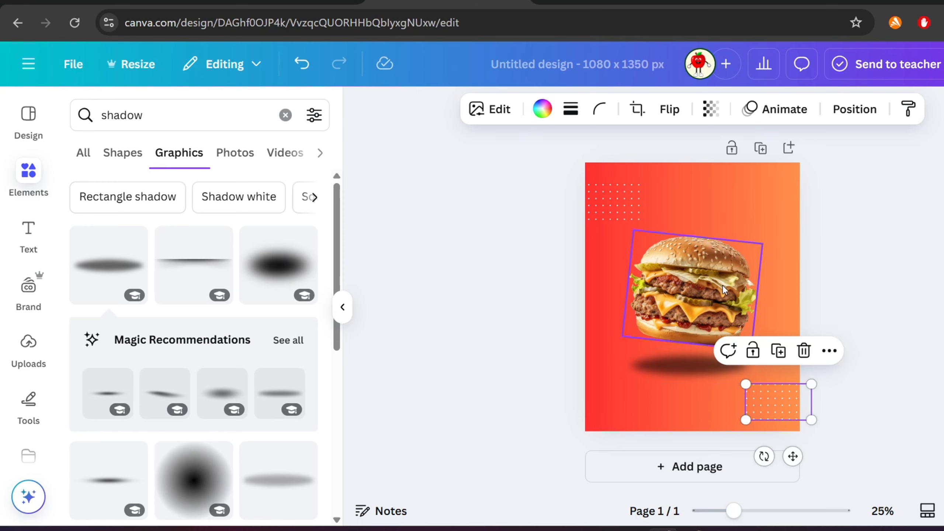
left_click(192, 112)
double_click(190, 112)
type("fi")
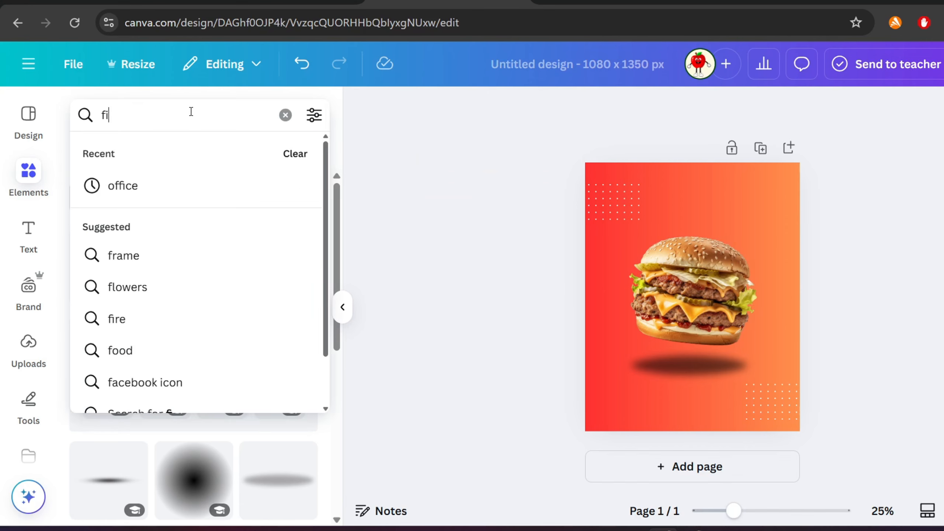
type("re")
key("Return")
scroll(191, 327, "down", 1)
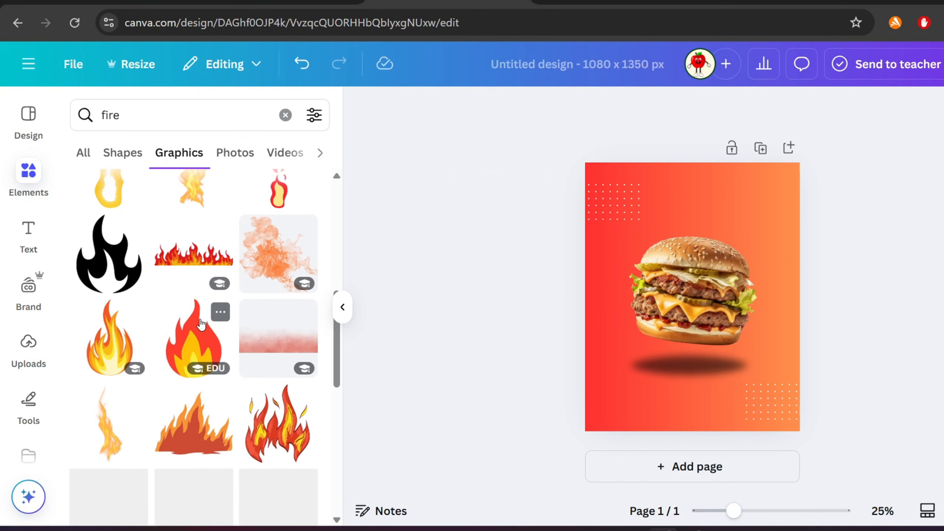
scroll(201, 325, "down", 1)
left_click(280, 344)
left_click_drag(684, 309, 641, 334)
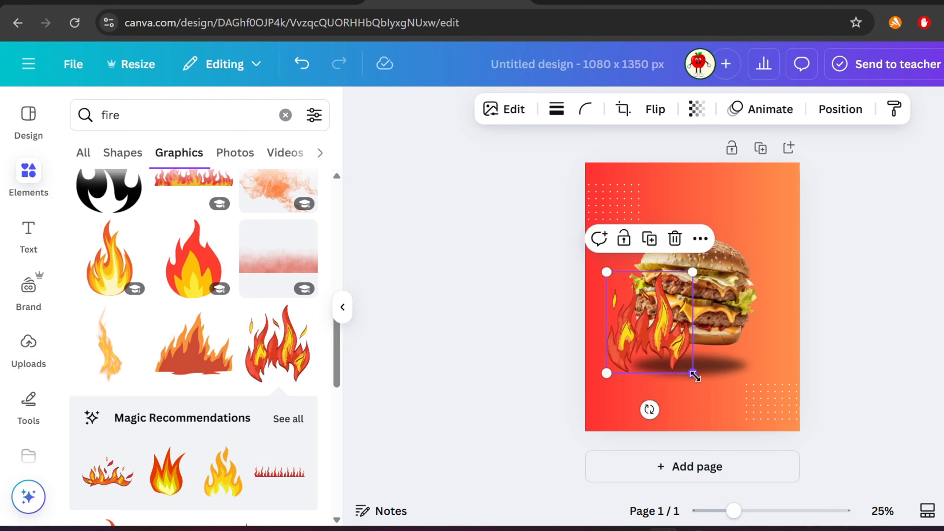
left_click_drag(694, 377, 634, 253)
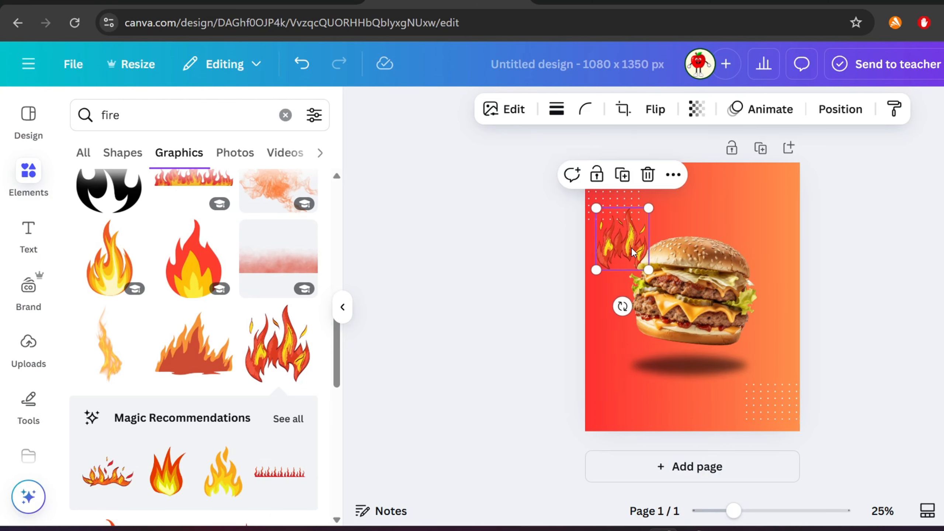
key("Delete")
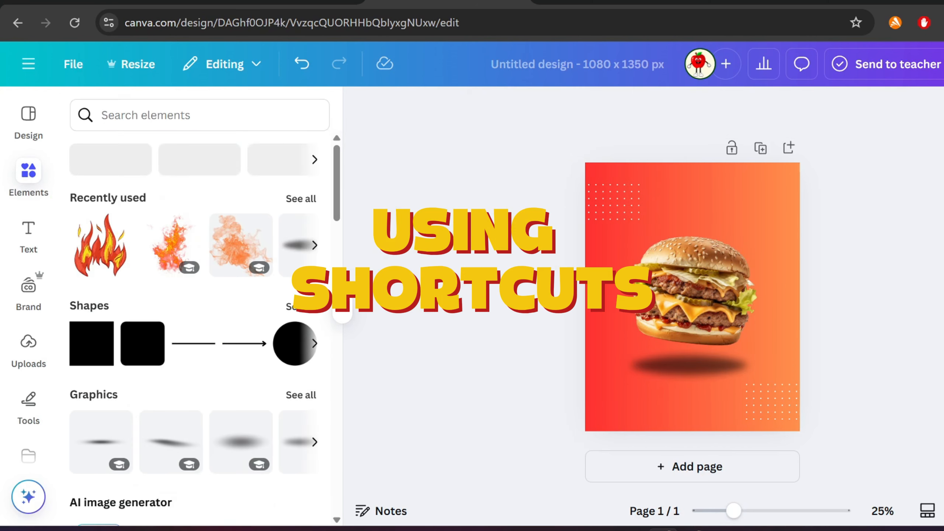
- Add a circle, move it to the burger's upper right and colour it white
key("c")
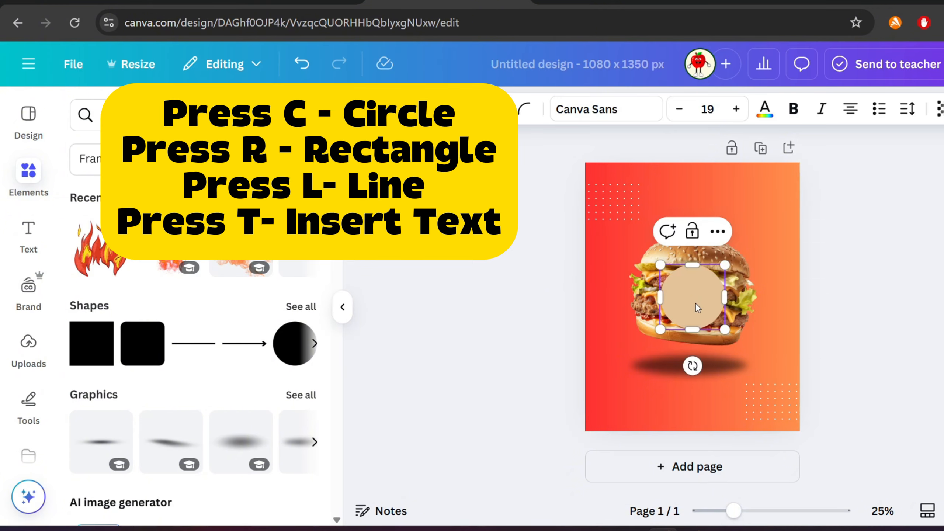
left_click(850, 294)
left_click_drag(689, 281, 742, 237)
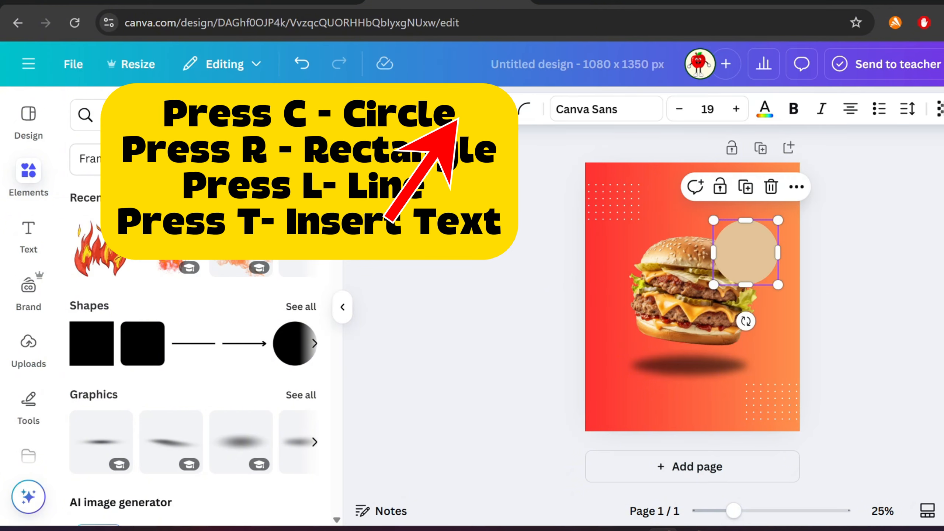
left_click(467, 109)
left_click(300, 473)
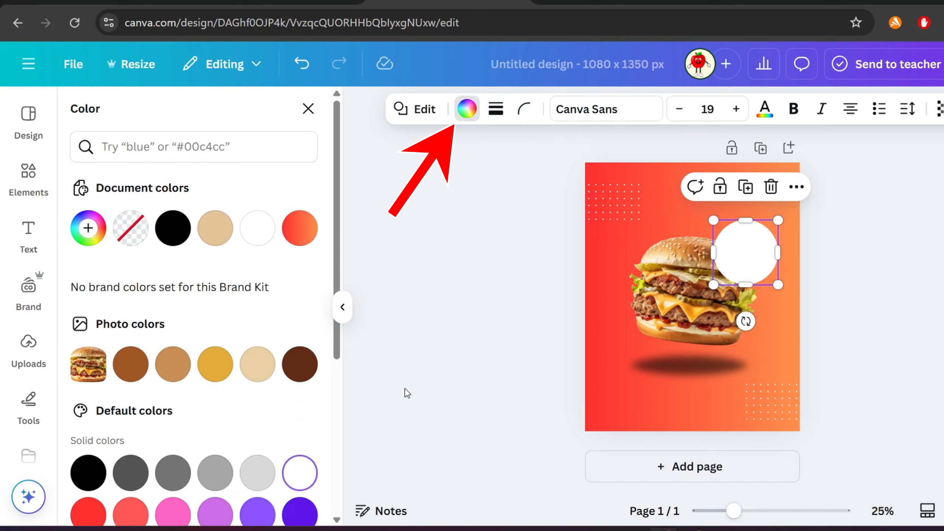
left_click(745, 253)
mouse_move(744, 253)
left_mouse_down()
mouse_move(752, 241)
mouse_move(744, 241)
left_mouse_up()
left_click(549, 235)
- Add a subheading reading 75% OFF and place it inside the white circle
left_click(21, 225)
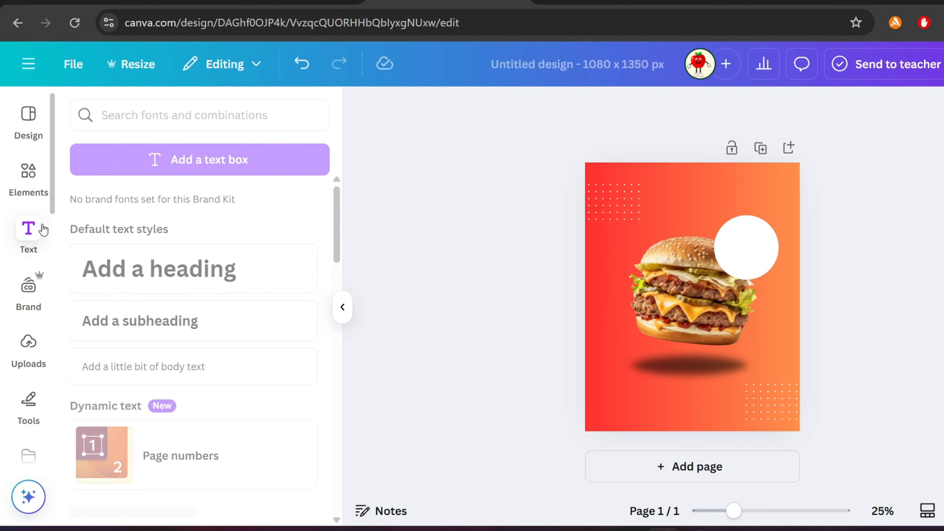
left_click_drag(141, 322, 640, 293)
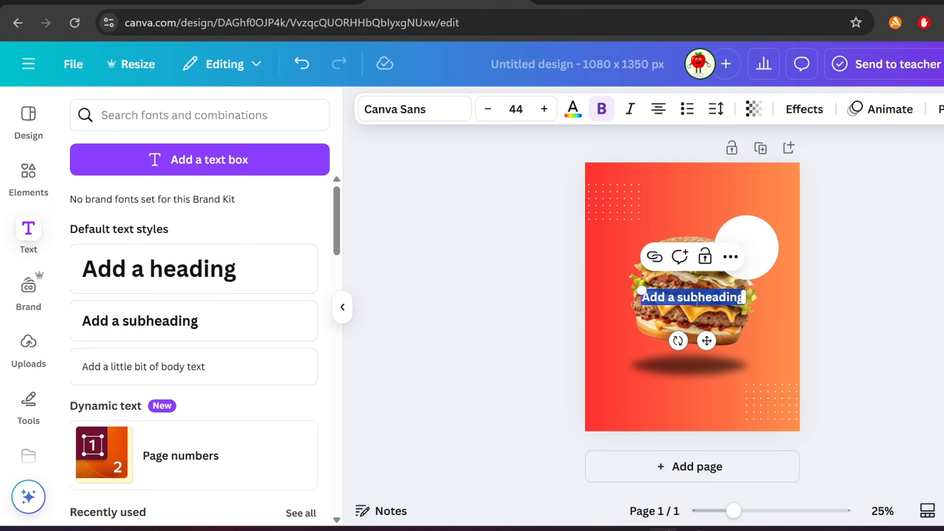
key("BackSpace")
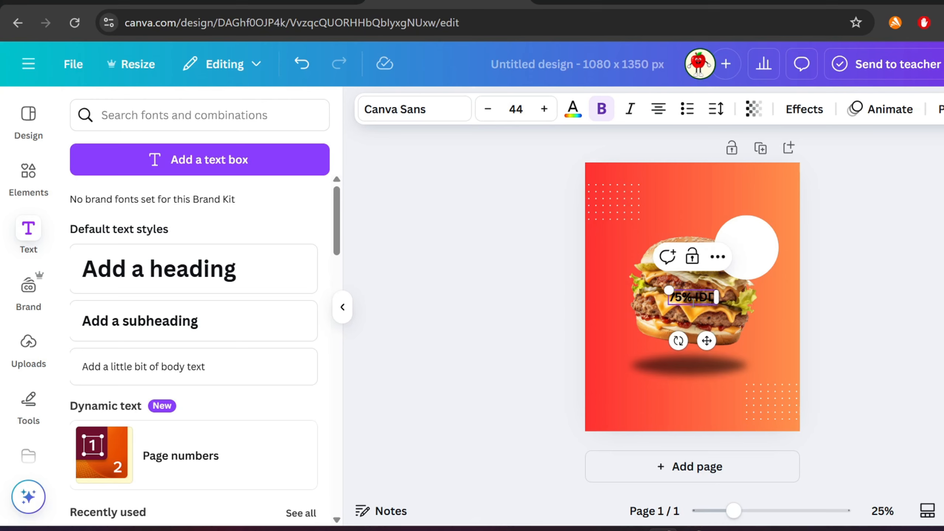
type("75% OFF")
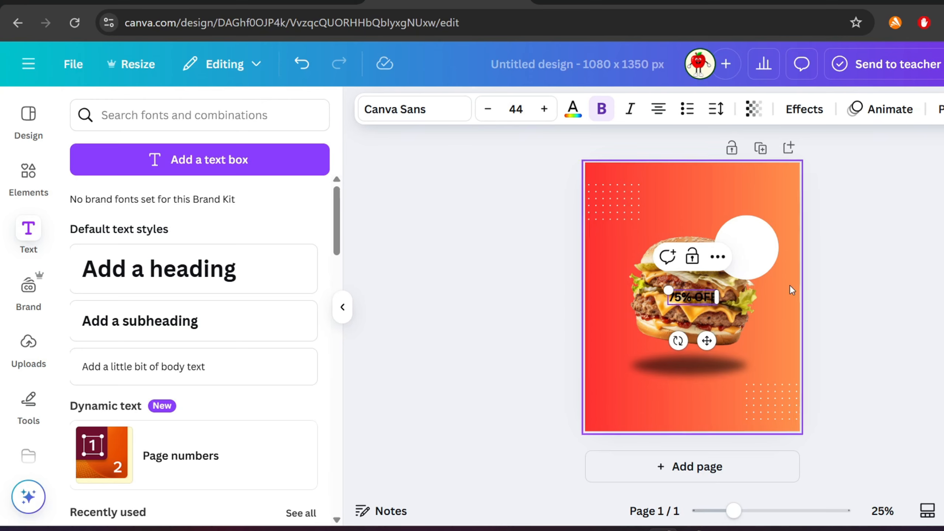
left_click(793, 291)
left_click_drag(711, 297, 767, 273)
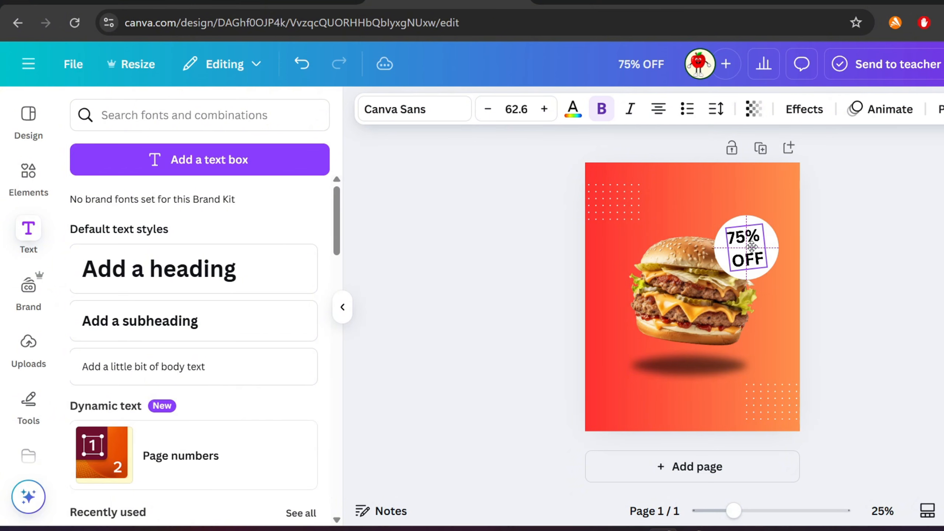
- Set the 75% OFF text colour to red
left_click(573, 109)
scroll(149, 376, "down", 3)
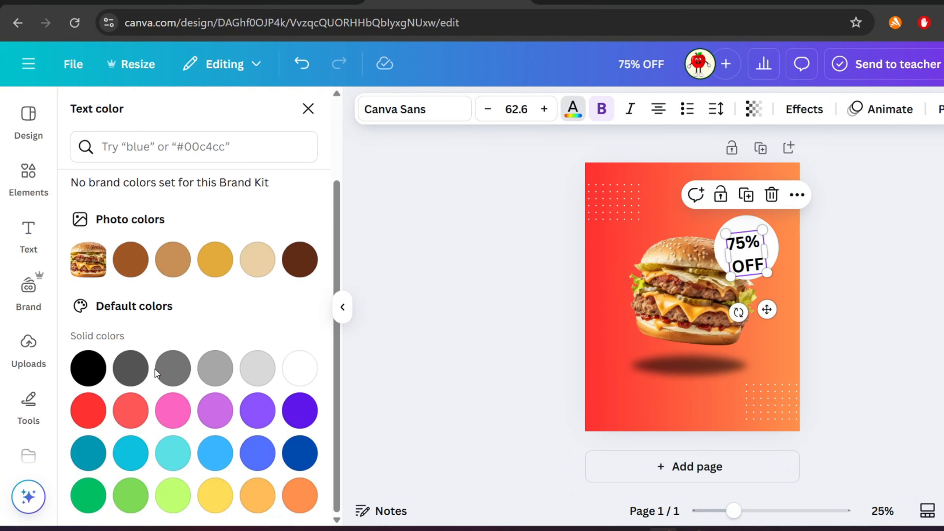
left_click(86, 417)
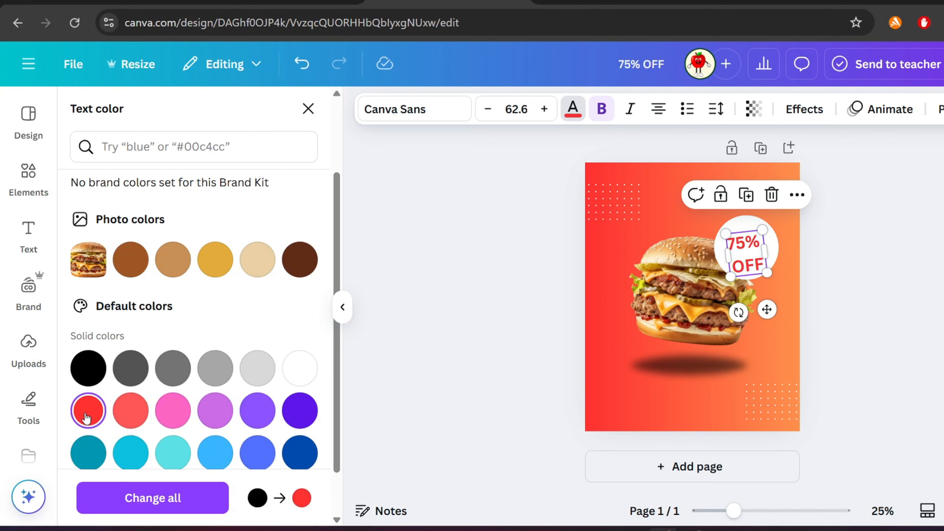
left_click(572, 281)
left_click_drag(759, 252, 758, 246)
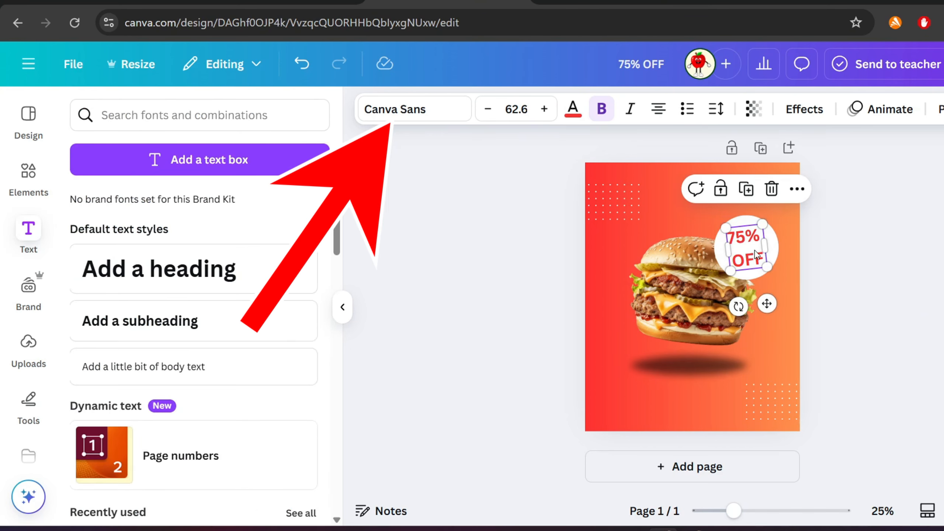
- Change the 75% OFF font to Heading Now 91- and fit the text inside the circle
left_click(404, 116)
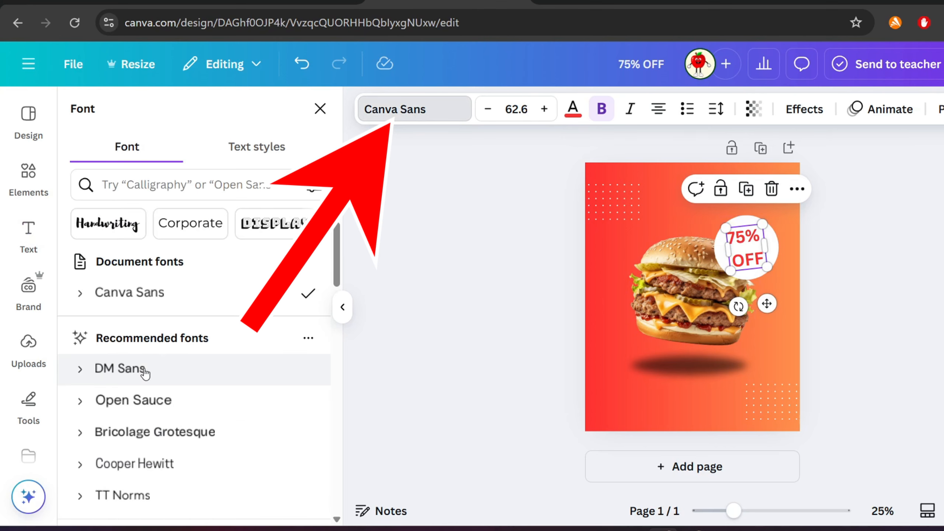
scroll(140, 320, "down", 4)
left_click(125, 415)
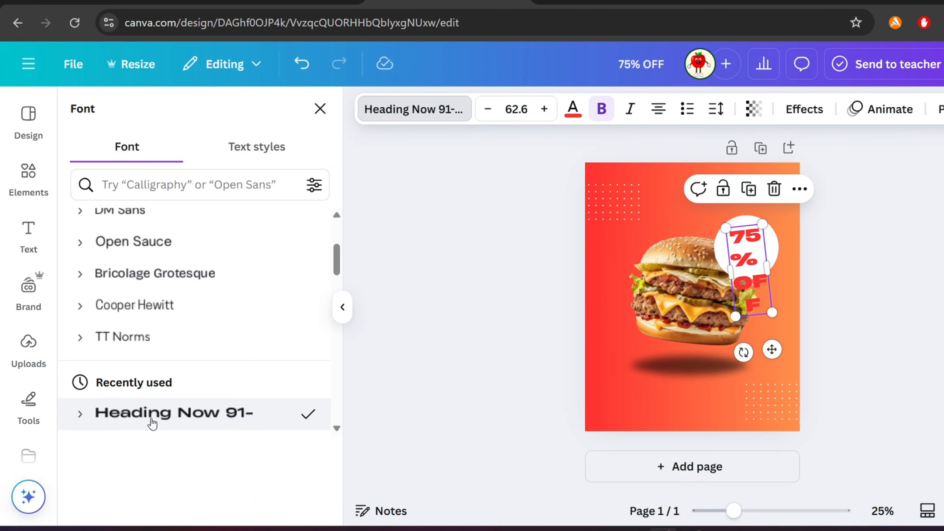
left_click_drag(772, 310, 765, 244)
left_click_drag(731, 237, 712, 229)
left_click_drag(748, 242, 757, 246)
left_click(757, 246)
- Enlarge the burger photo and realign the shadow beneath it
left_click(692, 305)
left_click_drag(761, 351, 780, 375)
left_click_drag(681, 373, 685, 380)
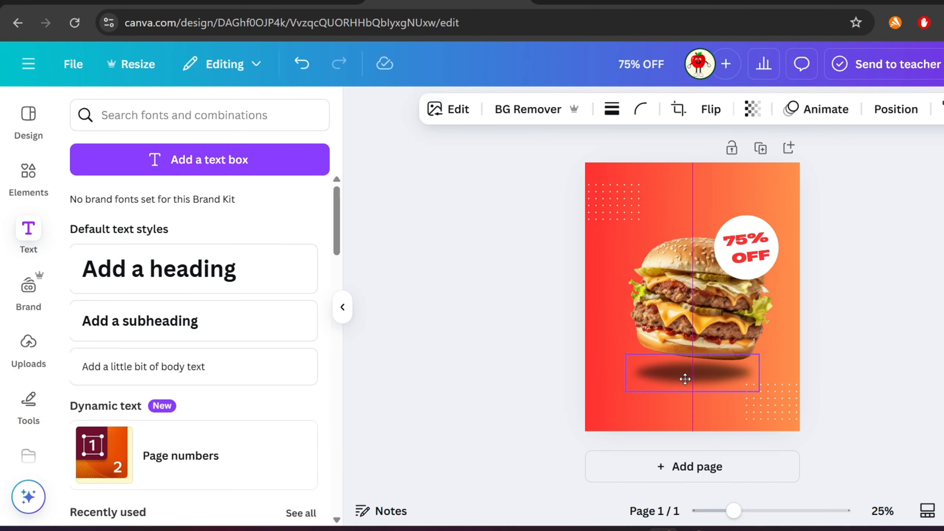
left_click_drag(699, 309, 701, 312)
left_click(750, 248)
left_click_drag(750, 248, 750, 249)
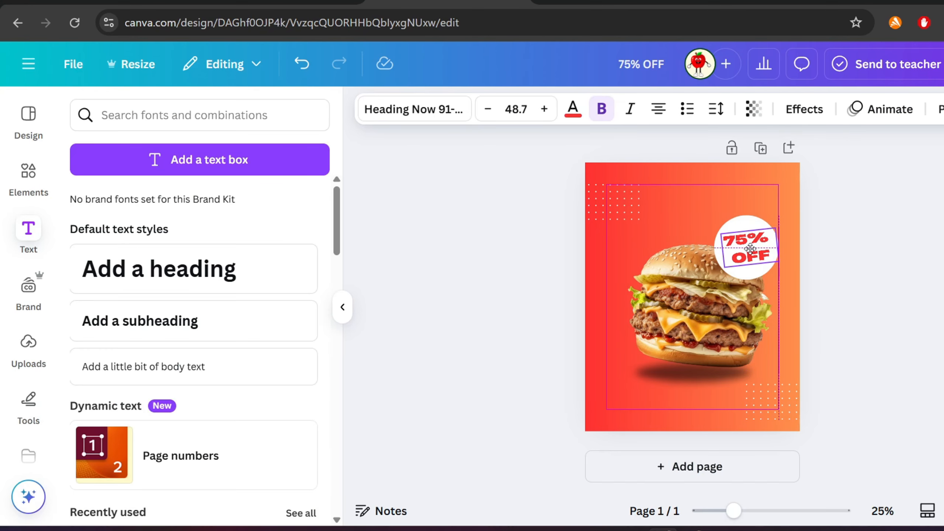
- Add a heading reading Tasty near the top of the page
left_click(474, 250)
left_click(184, 253)
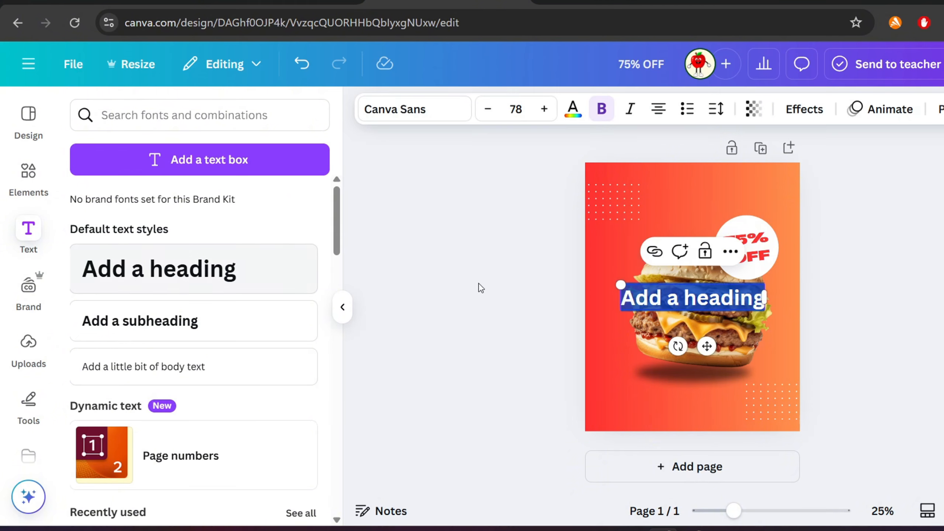
left_click_drag(664, 297, 665, 198)
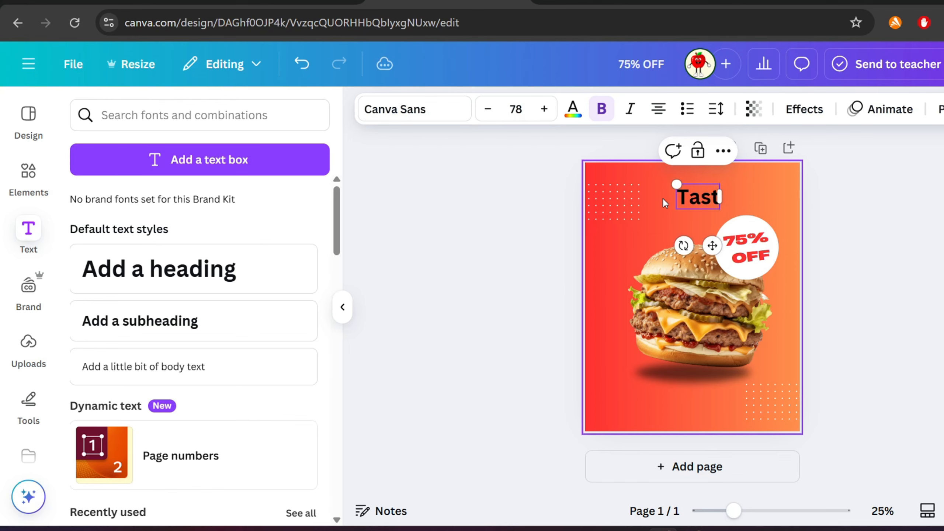
type("y")
left_click(853, 245)
left_click(698, 197)
- Set the Tasty heading's font to Anton and its colour to white
left_click(412, 109)
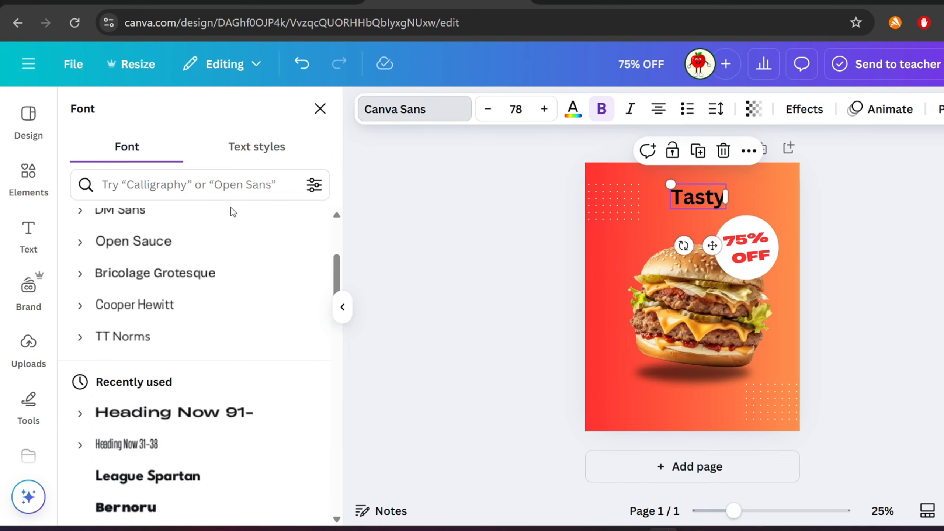
left_click(137, 180)
type("anton")
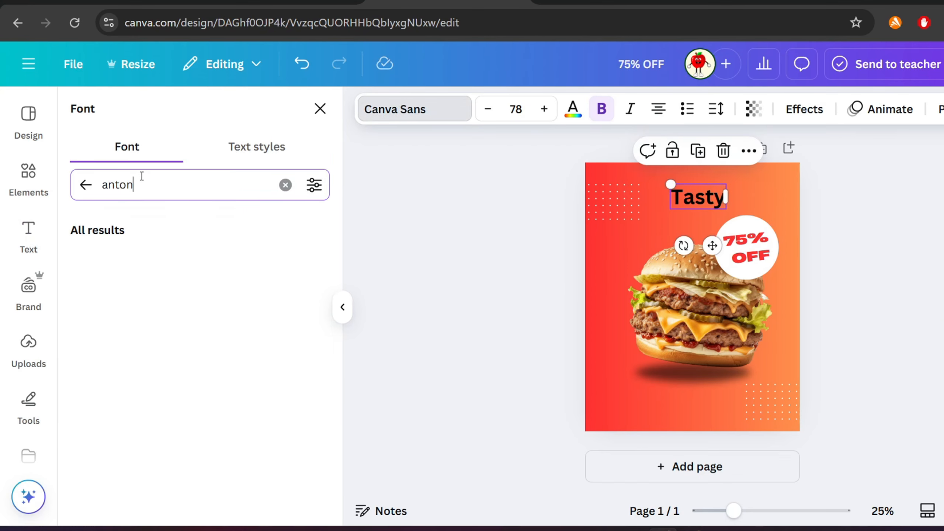
left_click(112, 259)
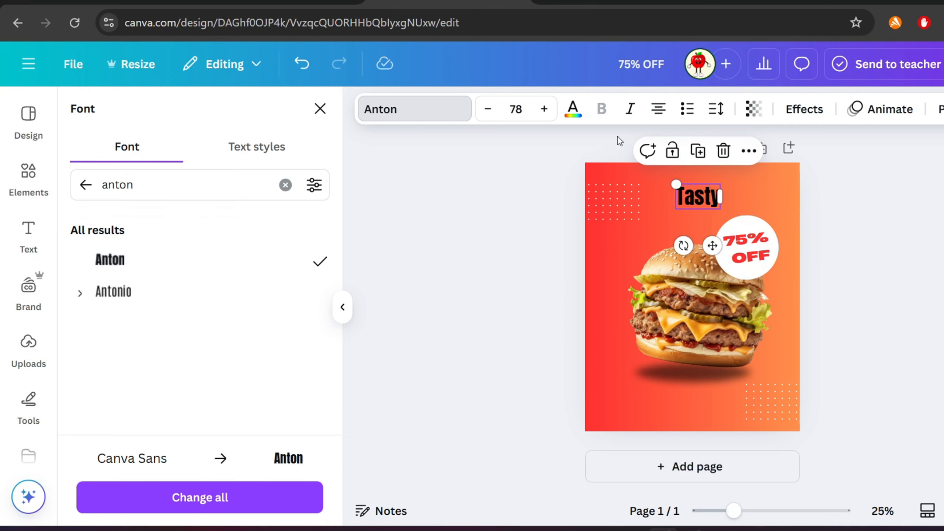
left_click(573, 109)
left_click(215, 229)
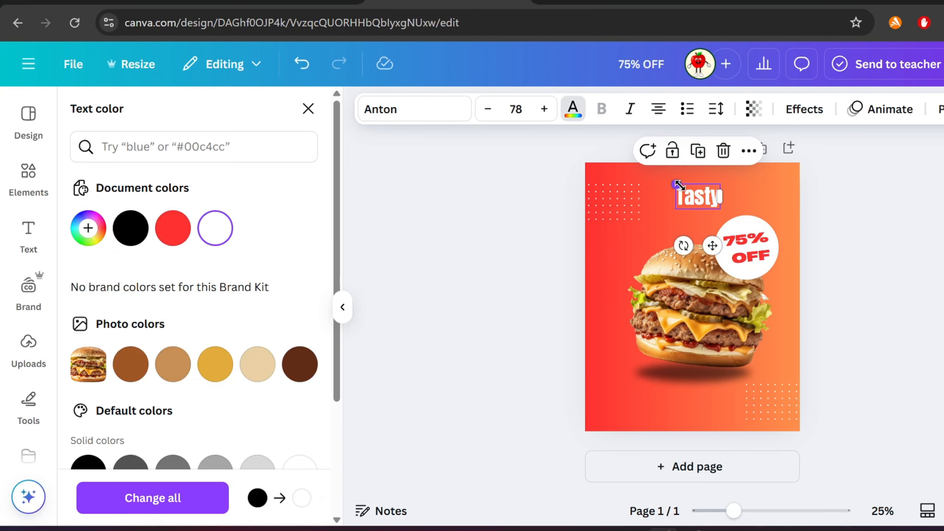
- Enlarge the Tasty heading to 214 at the top-left corner and tilt it slightly
left_click_drag(680, 186, 602, 141)
left_click_drag(641, 195, 642, 214)
left_click_drag(862, 351, 702, 259)
left_click_drag(703, 260, 696, 271)
left_click(902, 330)
left_click(614, 210)
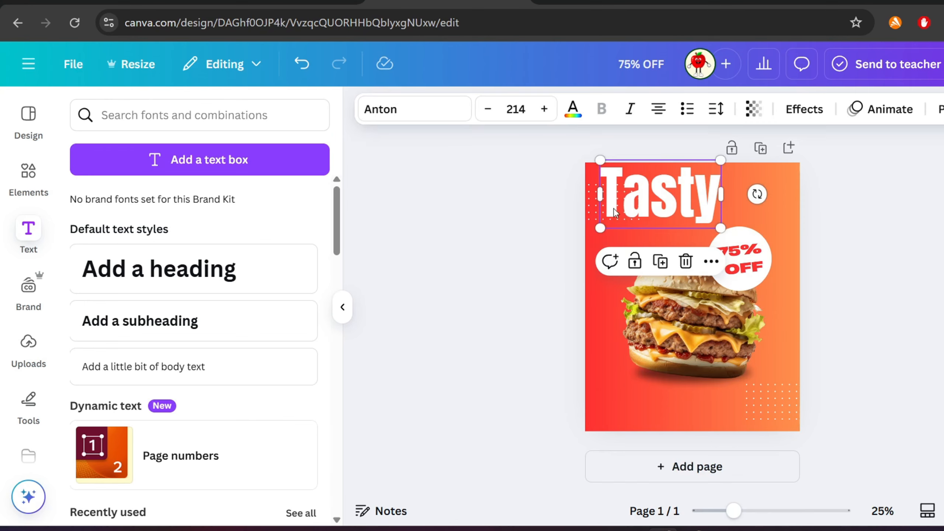
left_click_drag(757, 194, 757, 189)
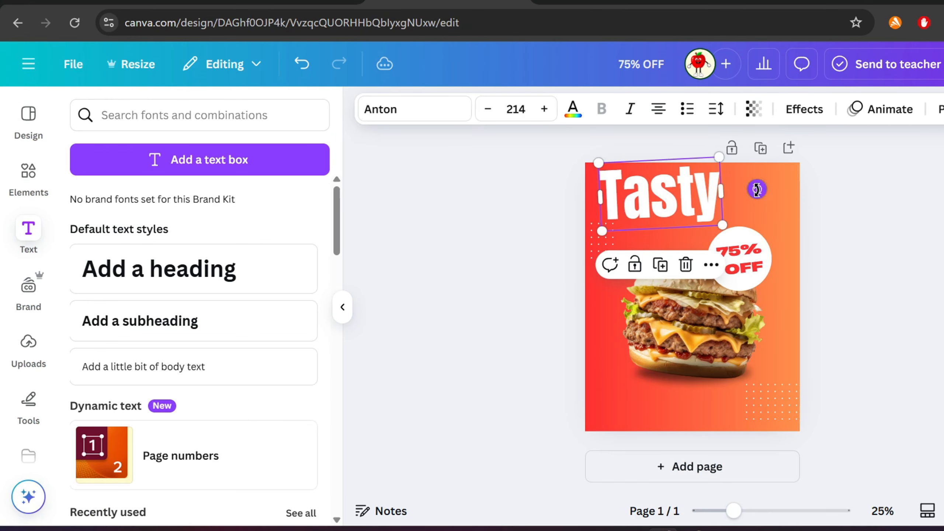
- Duplicate the heading, change the copy to BURGER and widen it below Tasty
left_click(661, 267)
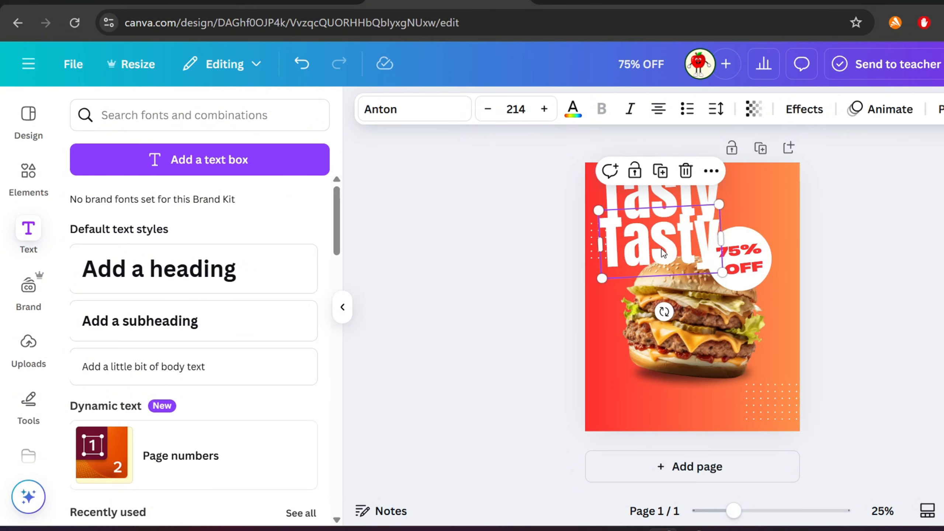
double_click(661, 248)
type("bu")
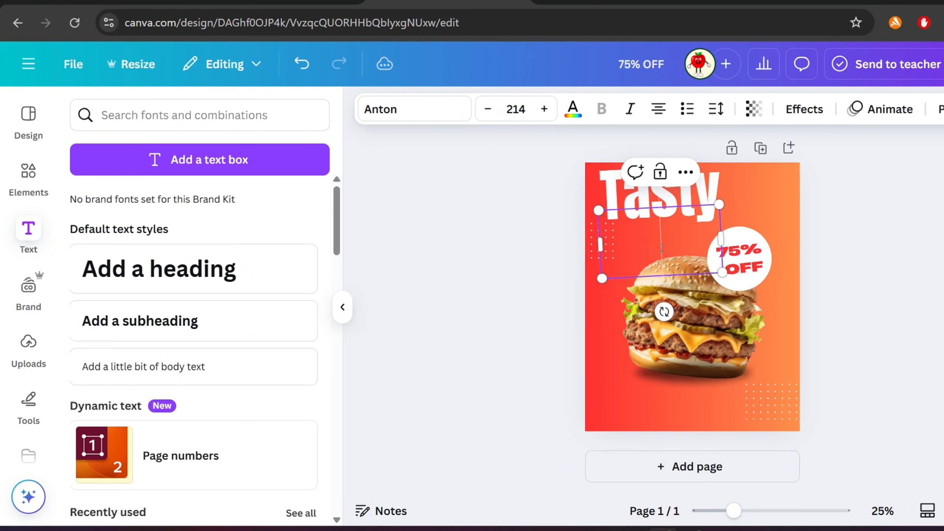
type("rger")
left_click_drag(721, 238, 811, 284)
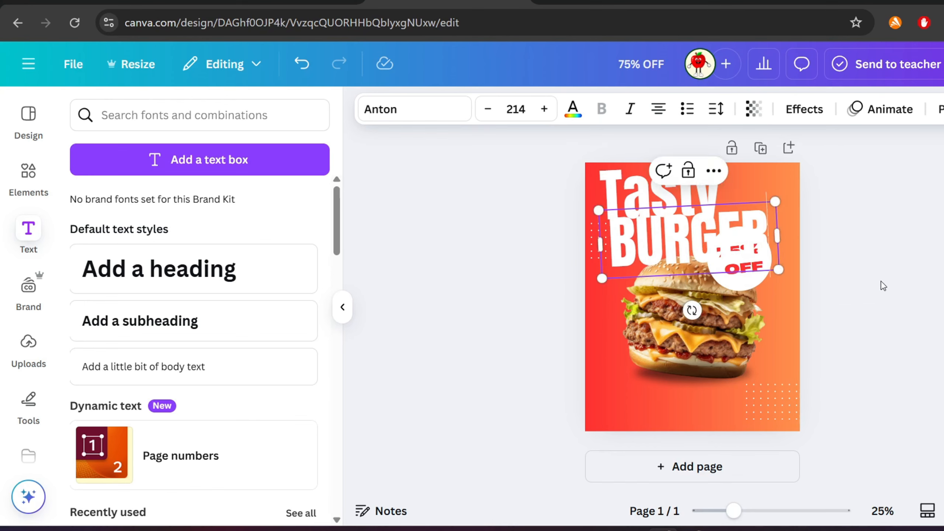
- Move the shadow lower beneath the burger
left_click(883, 285)
left_click_drag(729, 377, 722, 408)
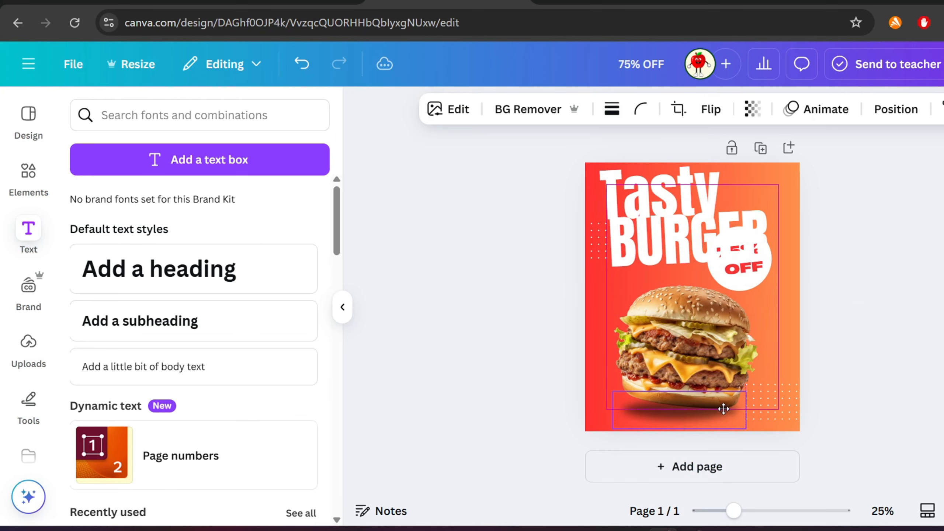
- Move the 75% OFF badge lower beside the burger and shift the Tasty heading slightly right
left_click(779, 346)
left_click_drag(752, 279, 751, 301)
left_click(787, 309)
left_click(788, 296)
left_click_drag(644, 244, 653, 245)
left_click_drag(645, 181, 660, 186)
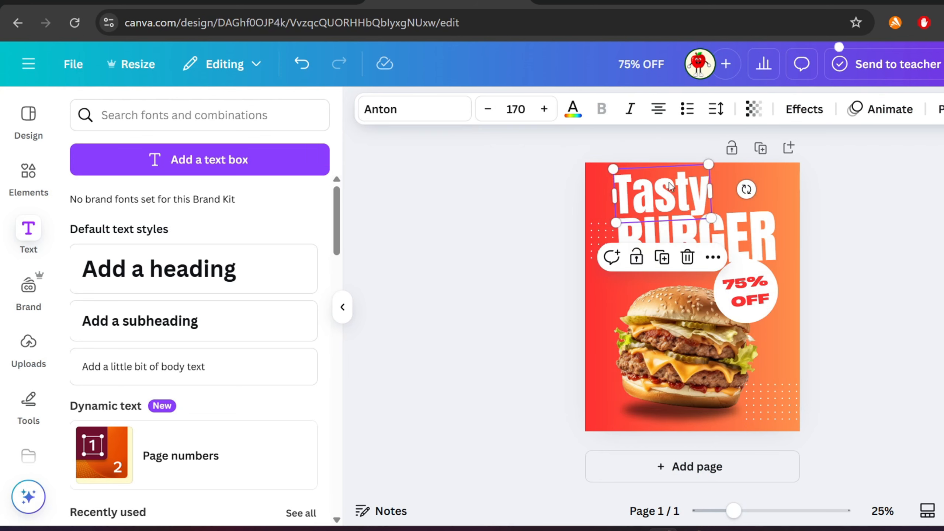
- Apply the Shadow text effect to the Tasty heading after previewing Outline, Neon and Echo
left_click(805, 109)
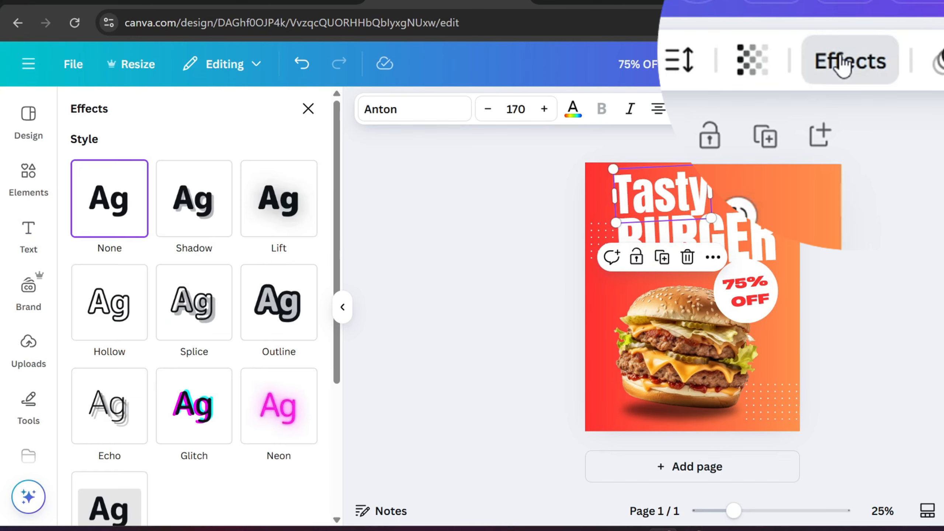
left_click(203, 219)
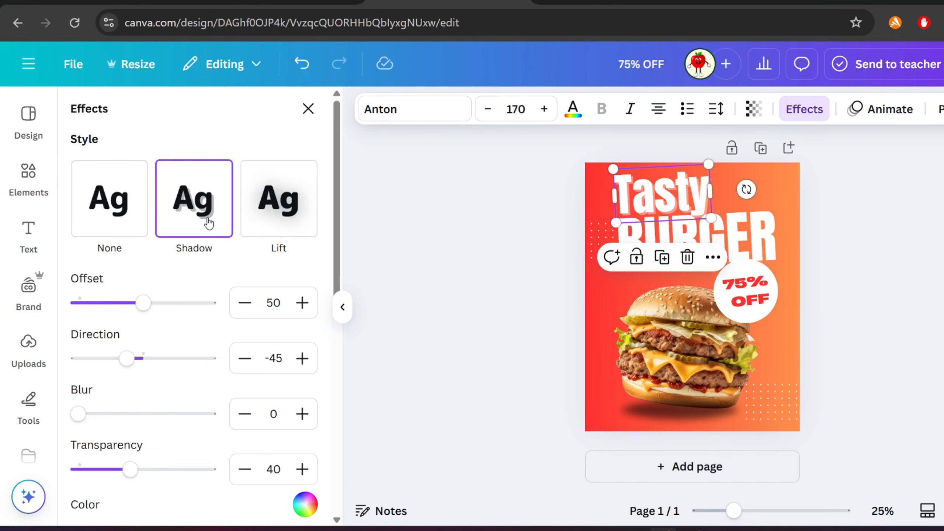
scroll(209, 223, "down", 5)
left_click(265, 349)
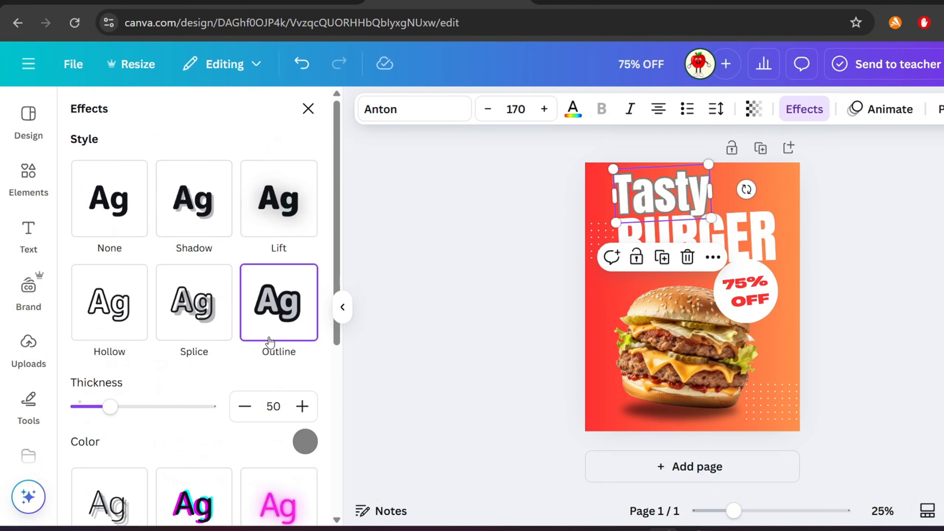
scroll(255, 334, "down", 4)
left_click(262, 349)
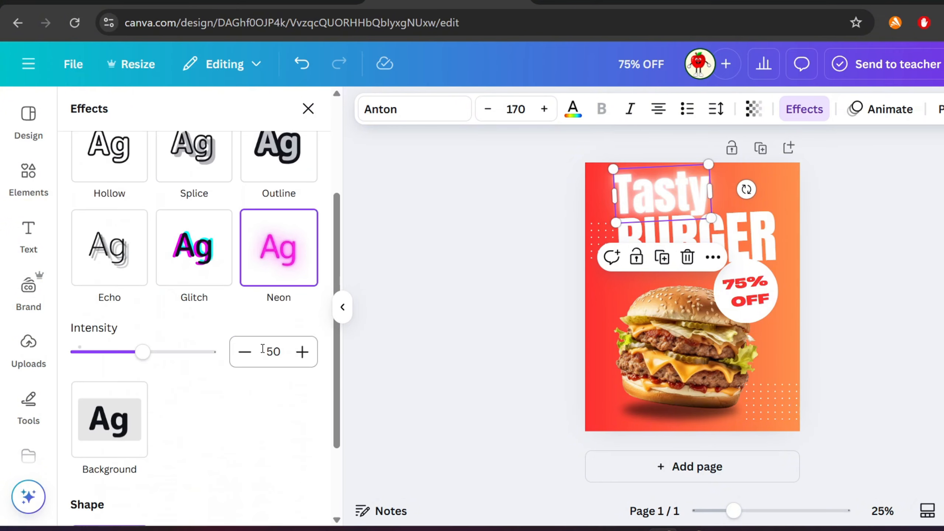
scroll(262, 349, "up", 4)
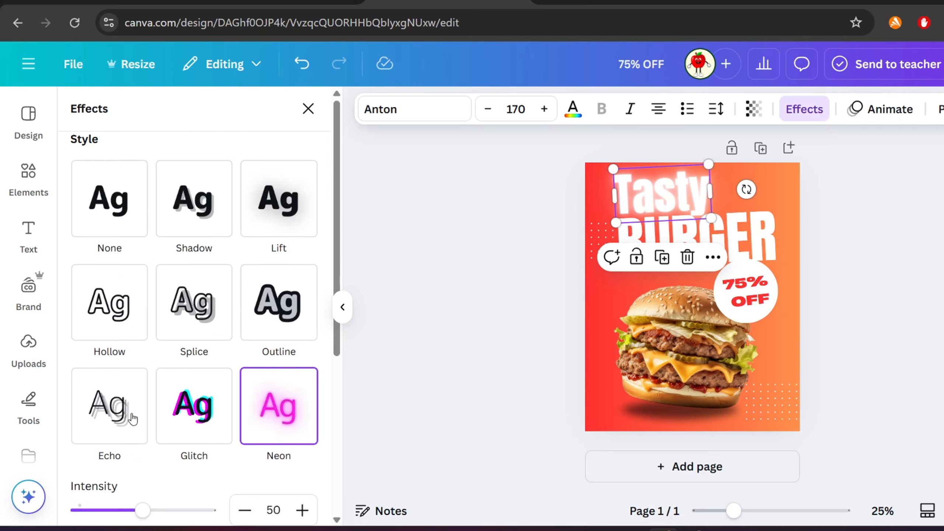
left_click(122, 417)
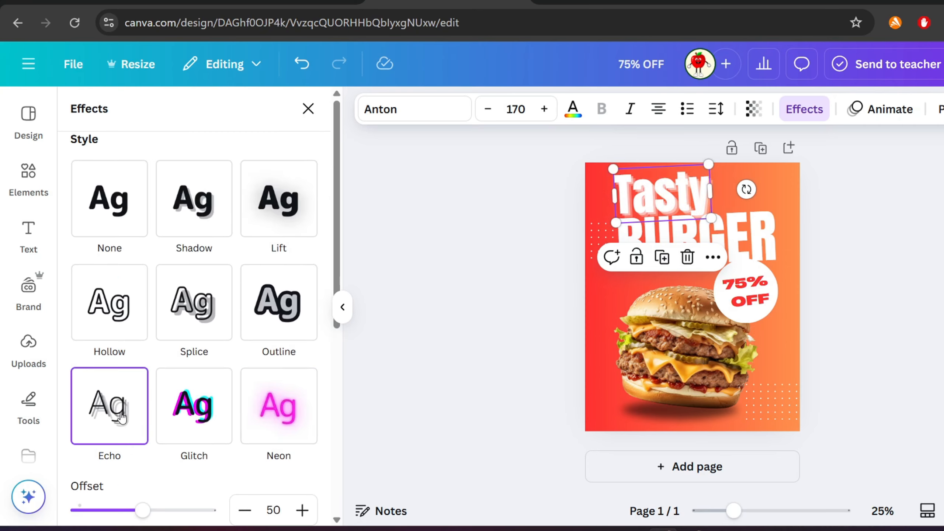
left_click(216, 216)
scroll(260, 335, "down", 5)
left_click(304, 266)
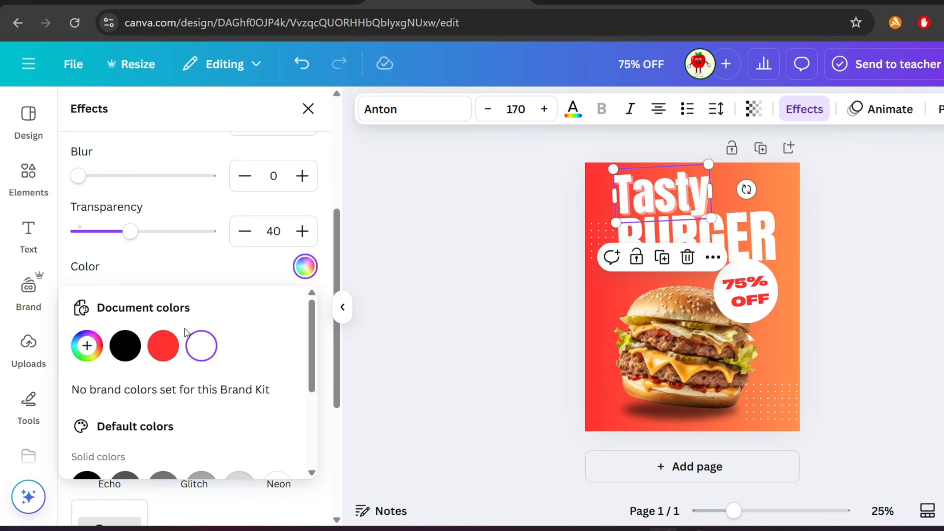
- Apply a black Shadow effect to the BURGER heading
left_click(685, 225)
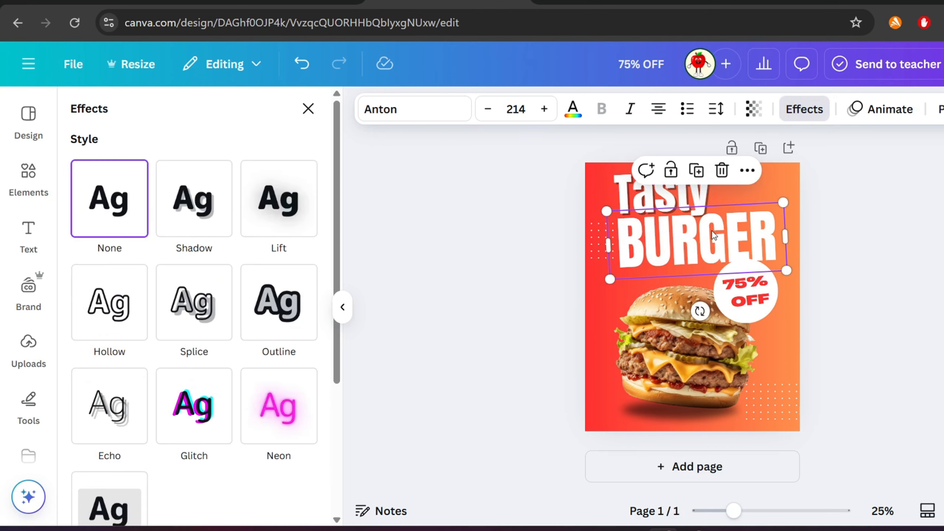
left_click(220, 204)
scroll(193, 261, "down", 3)
left_click(304, 346)
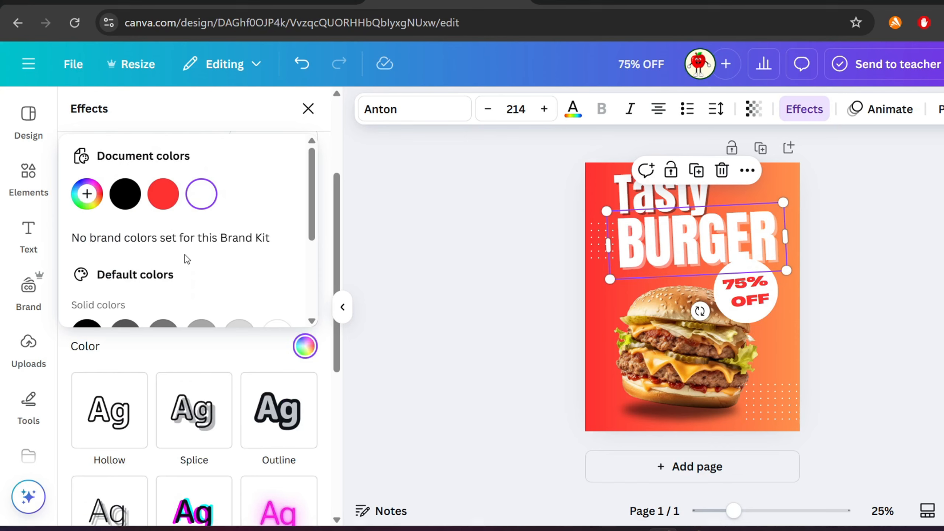
left_click(129, 203)
left_click(439, 255)
left_click(474, 250)
- Move the BURGER heading slightly left and enlarge it to 229
left_click(657, 251)
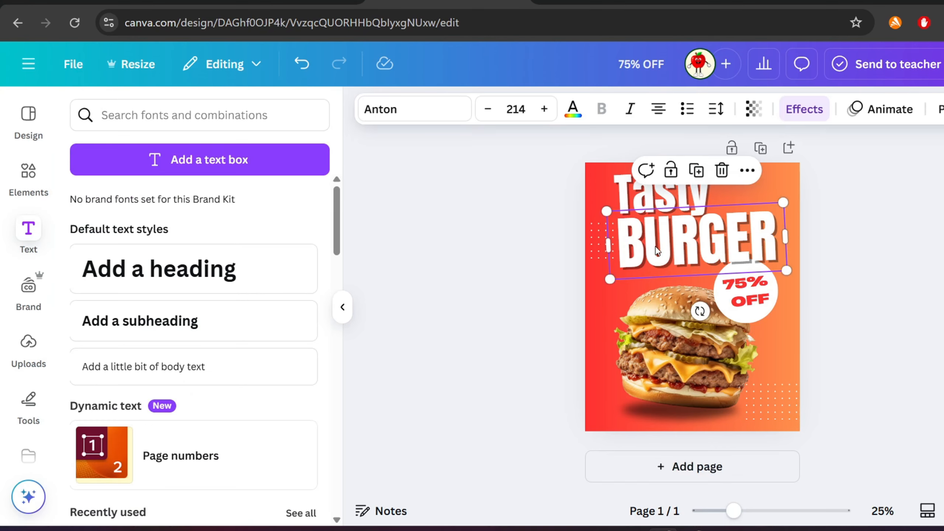
left_click_drag(657, 251, 649, 250)
left_click_drag(598, 279, 586, 284)
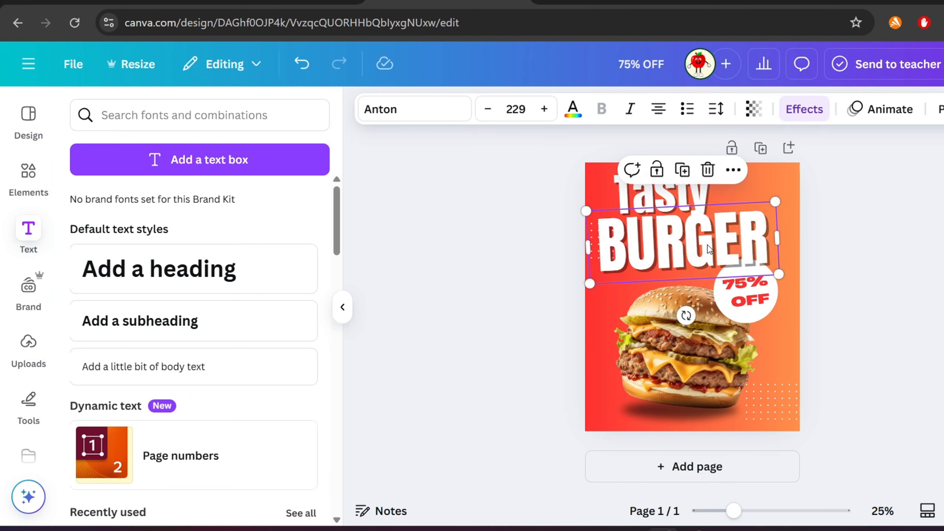
- Shrink and lower the burger photo, then reposition its shadow beneath it
left_click(805, 286)
left_click_drag(642, 408, 642, 410)
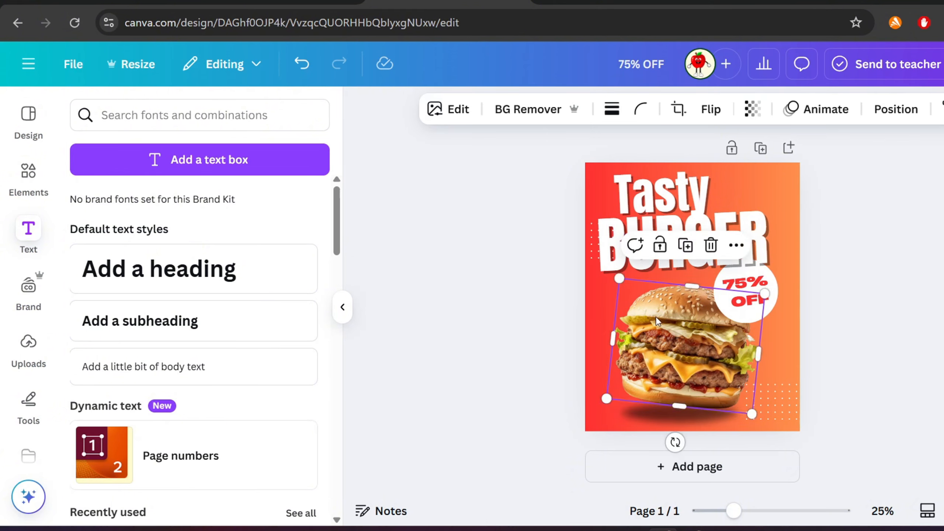
left_click_drag(673, 355, 673, 360)
left_click(820, 284)
left_click(769, 251)
left_click(706, 357)
left_click_drag(762, 415, 744, 398)
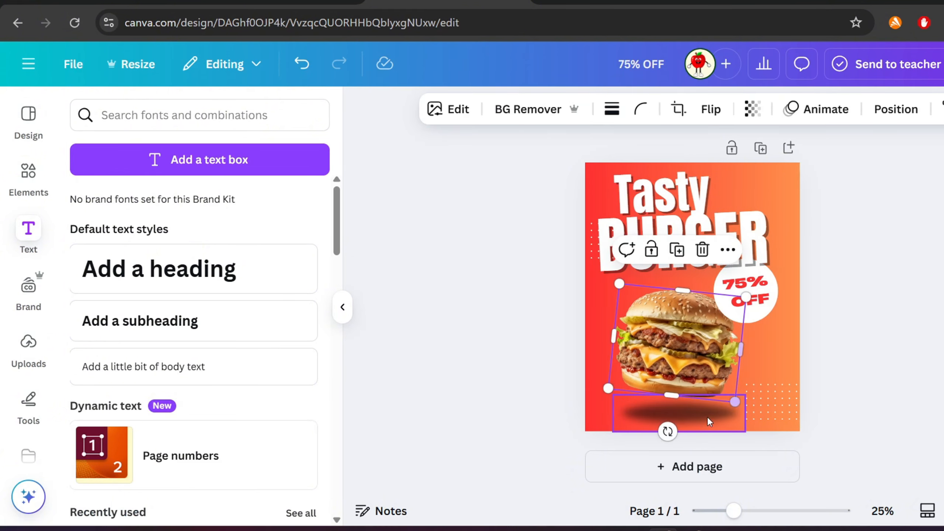
left_click(701, 420)
left_click_drag(695, 415, 691, 408)
- Add a telephone icon from Elements, colour it white and place it small in the bottom-left corner
left_click(35, 171)
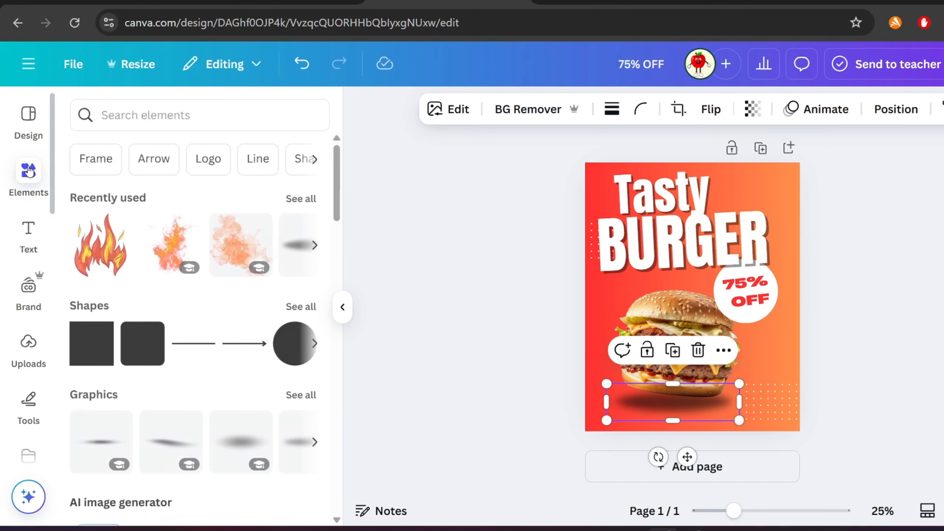
left_click(147, 111)
type("tel")
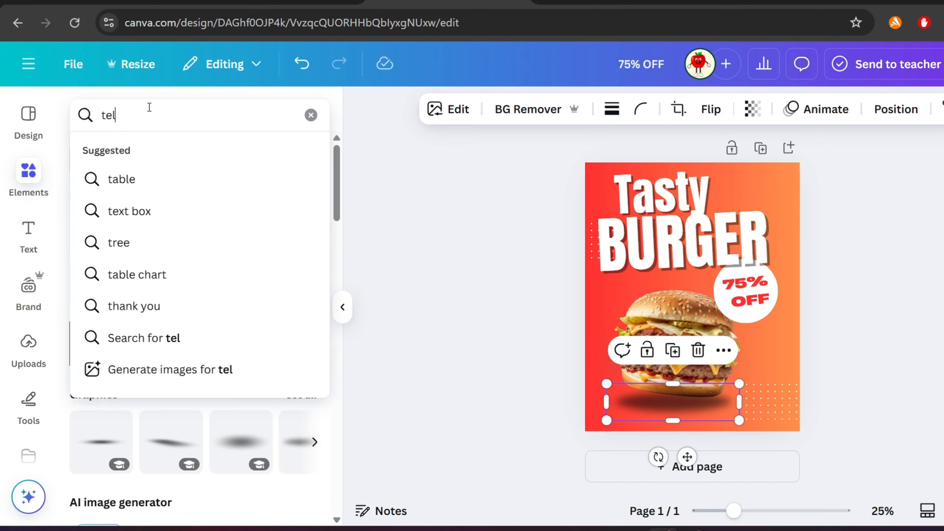
type("ephon")
type("e")
key("Return")
left_click(101, 282)
left_click(542, 109)
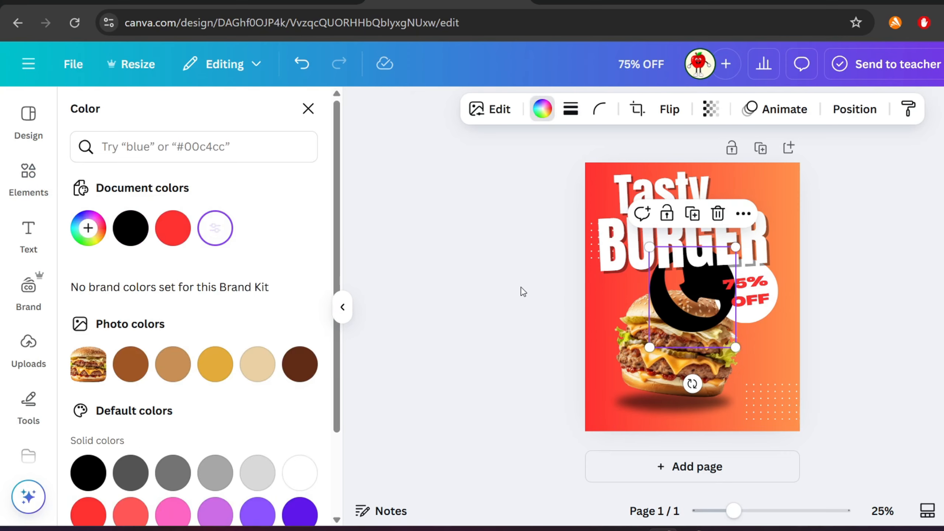
left_click(216, 228)
left_click_drag(693, 298, 640, 387)
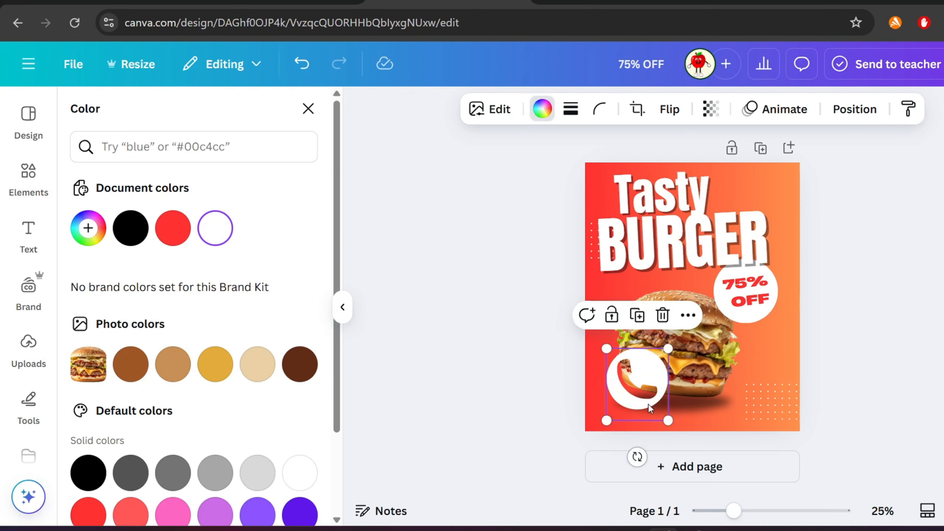
left_click_drag(648, 441, 628, 421)
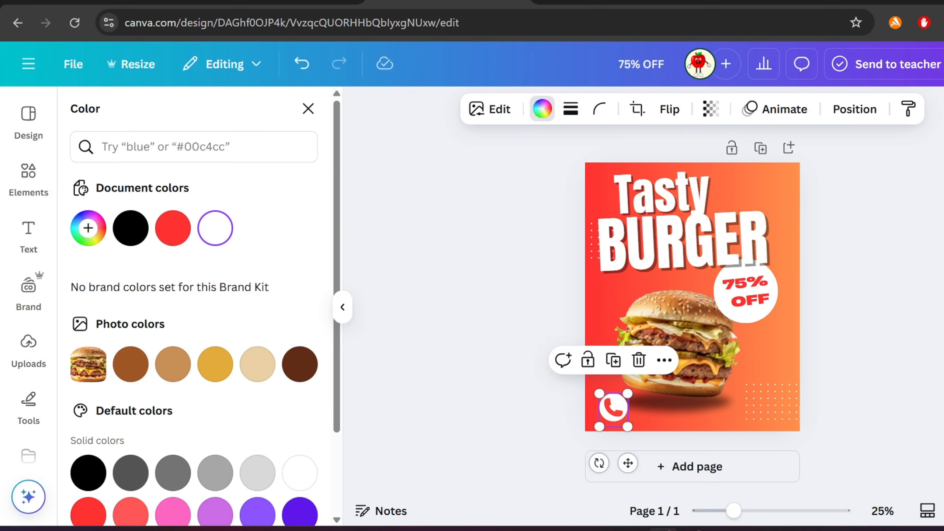
left_click(859, 298)
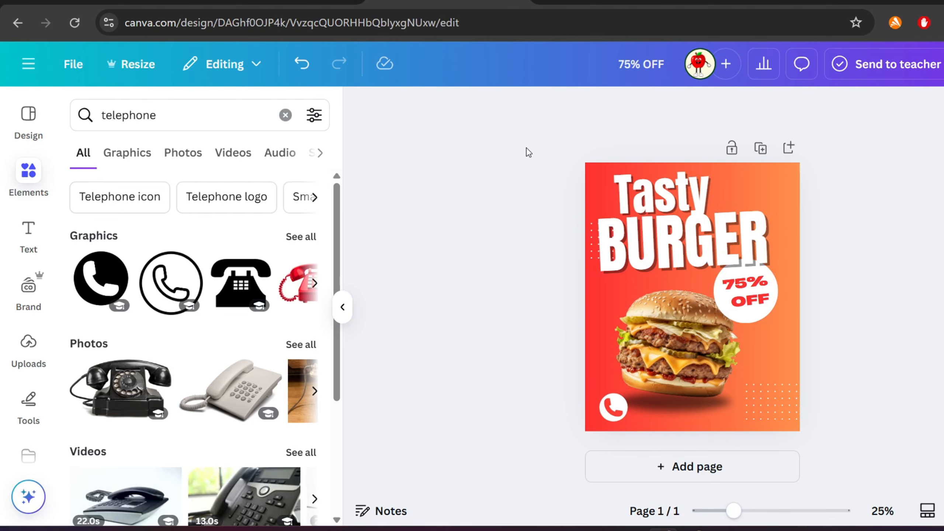
- Apply style combinations from the Design styles to the page, shuffling through the Anton and other palettes
left_click(761, 180)
left_click(28, 118)
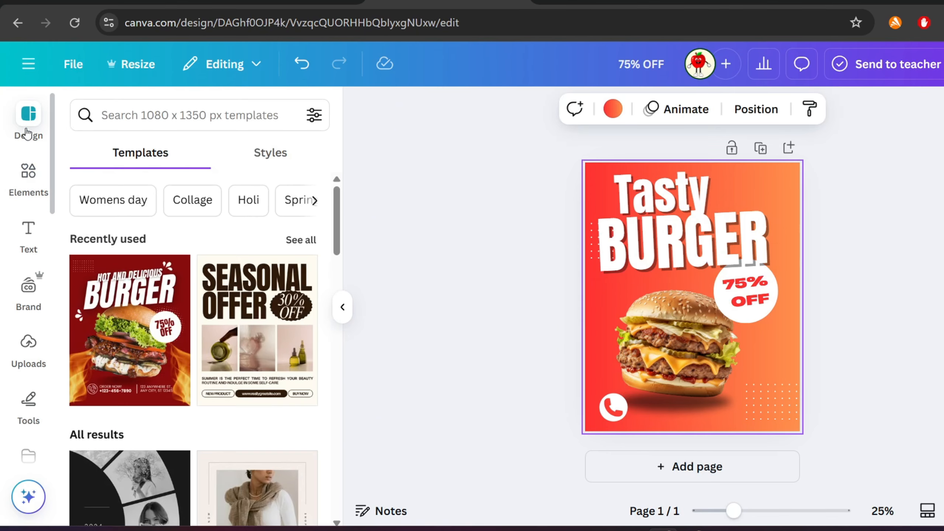
left_click(270, 153)
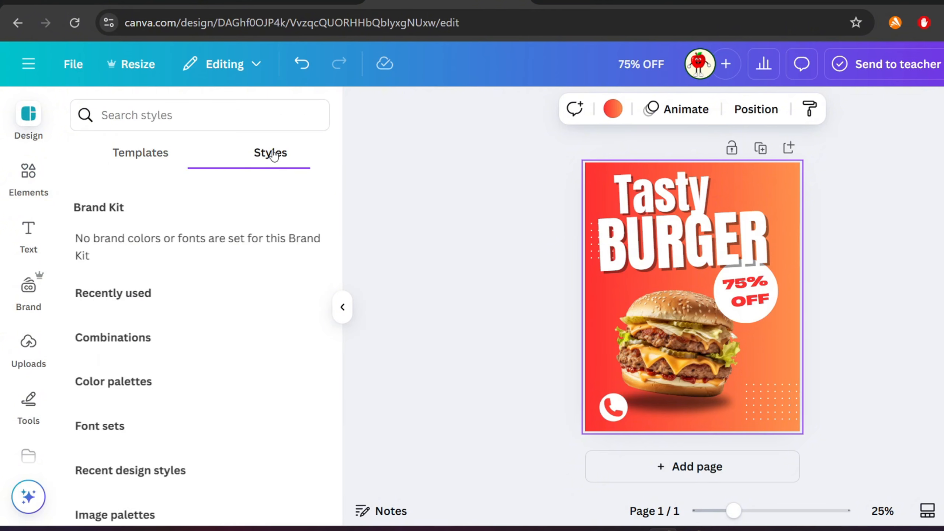
scroll(213, 201, "down", 2)
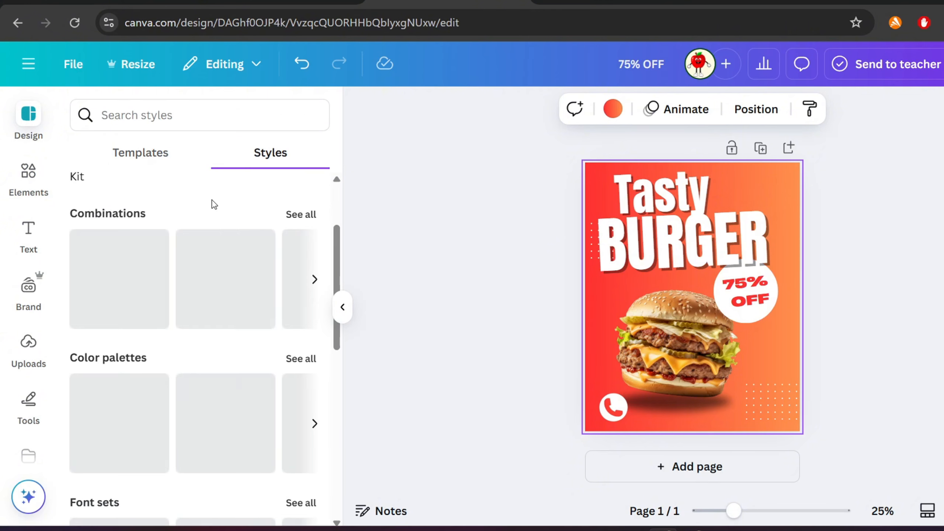
left_click(114, 292)
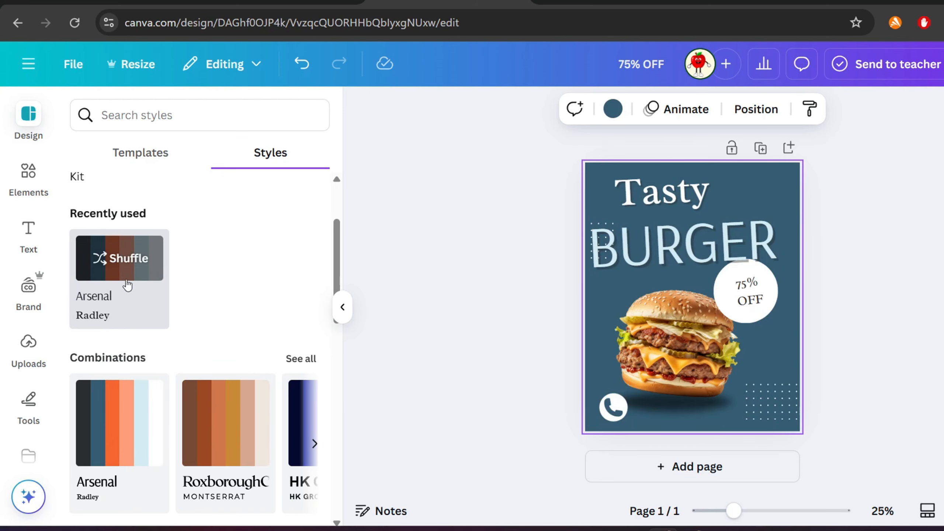
scroll(137, 304, "down", 2)
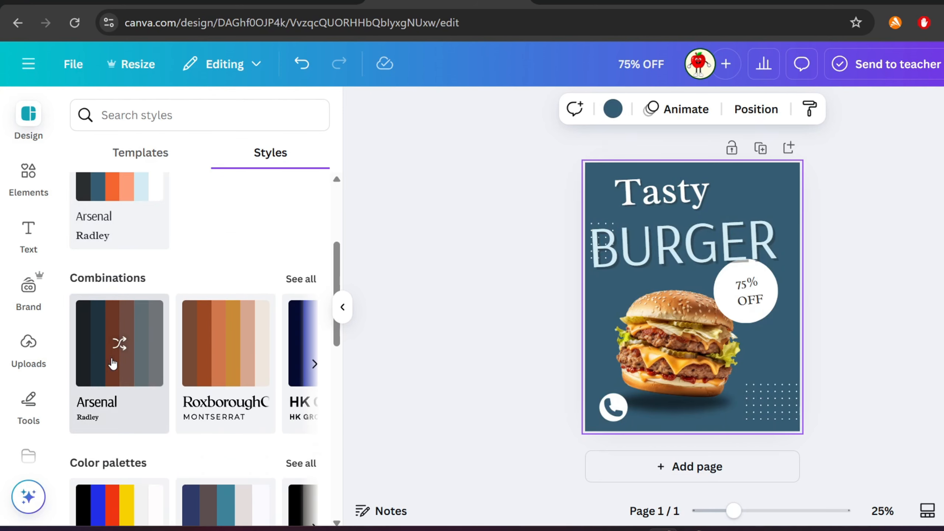
left_click(123, 356)
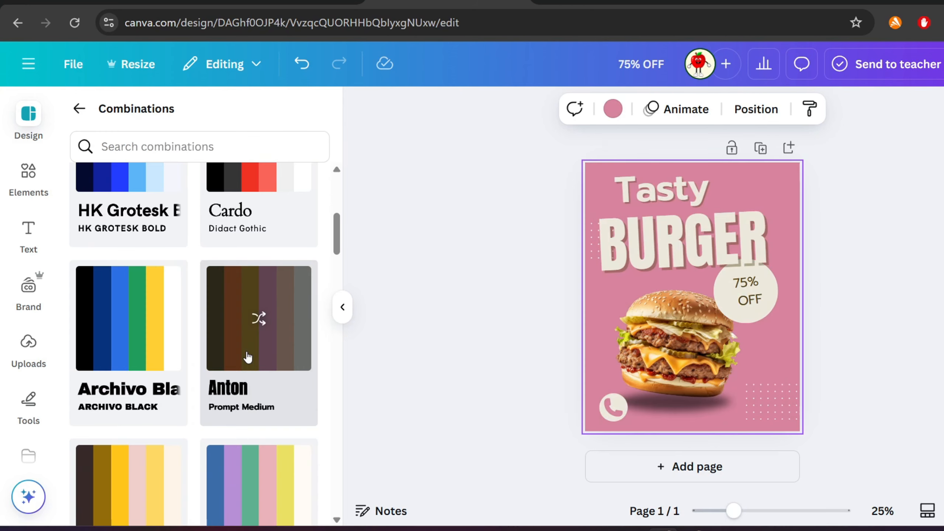
left_click(248, 357)
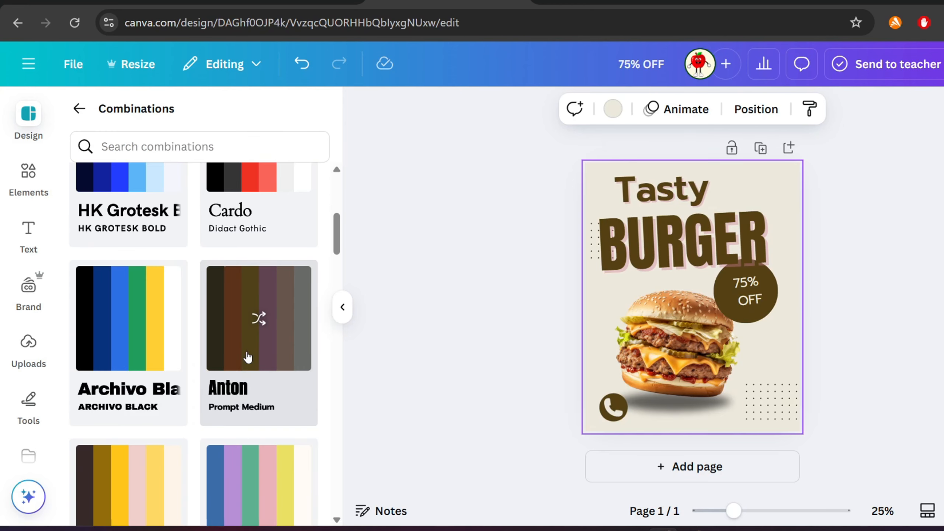
left_click(248, 357)
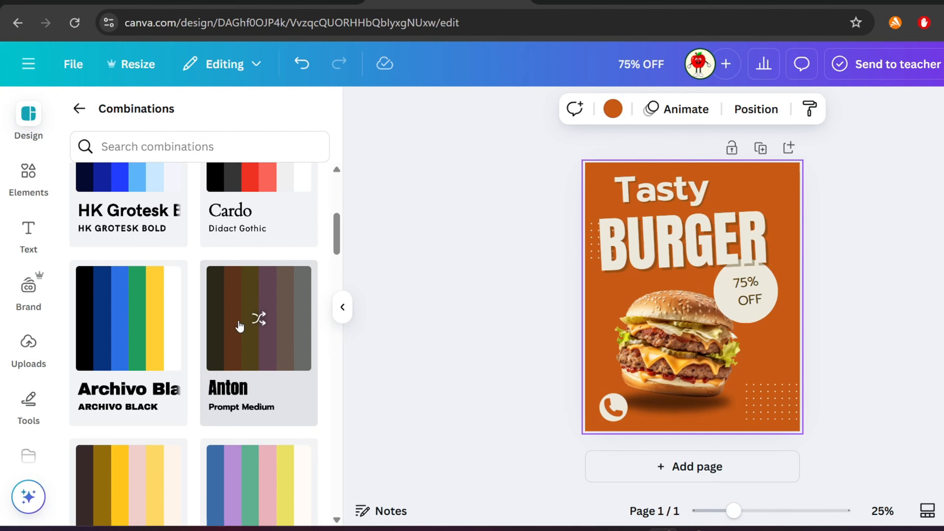
left_click(247, 326)
left_click(254, 326)
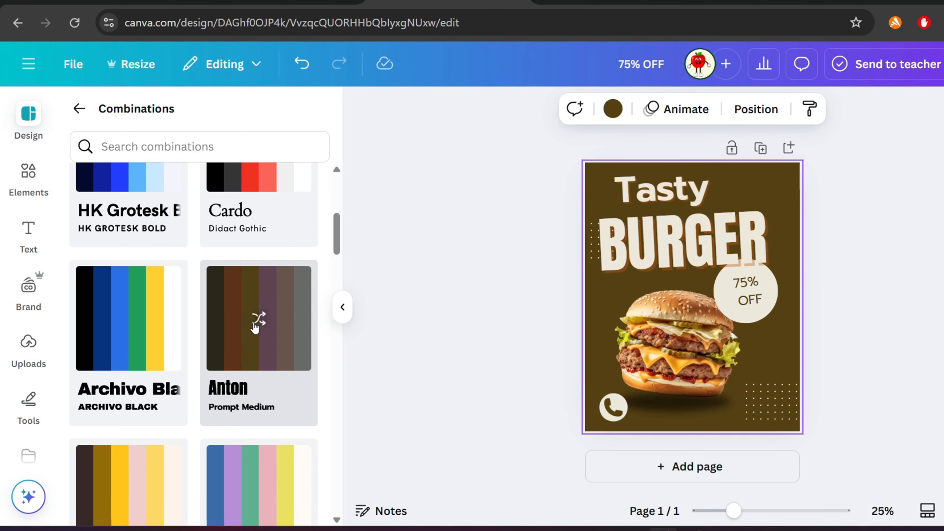
scroll(253, 326, "down", 4)
left_click(251, 353)
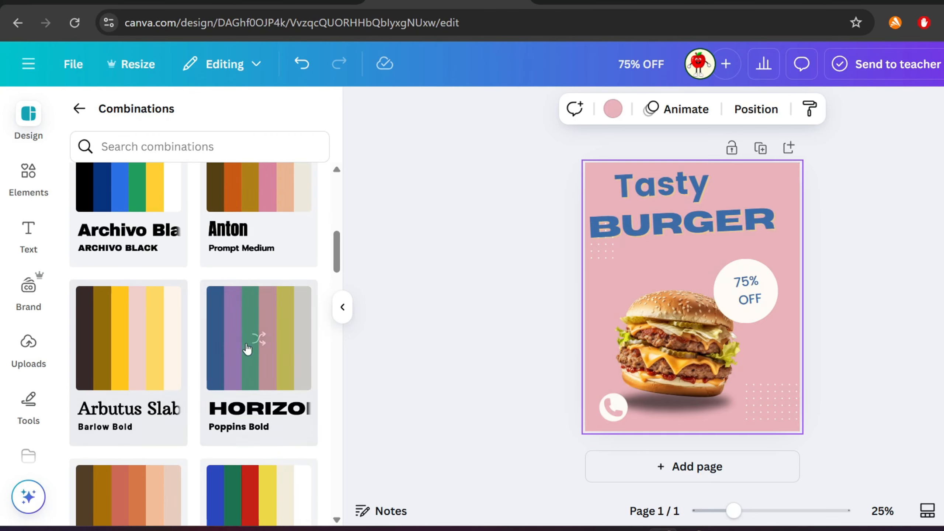
left_click(113, 353)
scroll(115, 352, "down", 2)
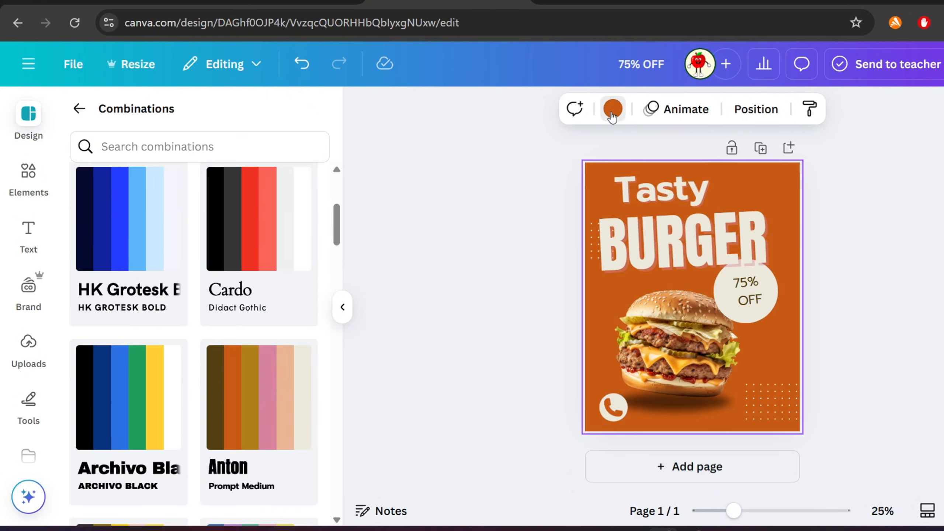
- Set the page background back to the red-orange gradient
left_click(613, 113)
scroll(197, 398, "down", 3)
left_click(87, 453)
left_click(428, 334)
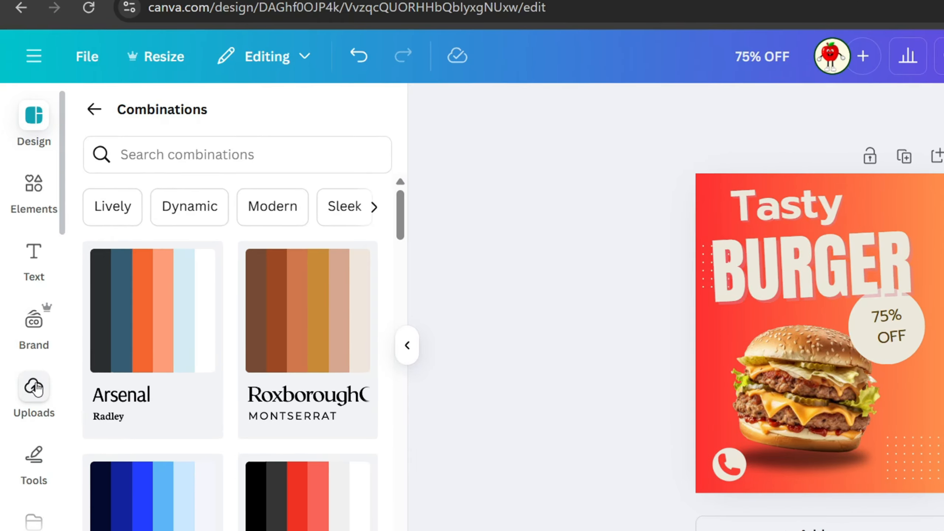
left_click(28, 341)
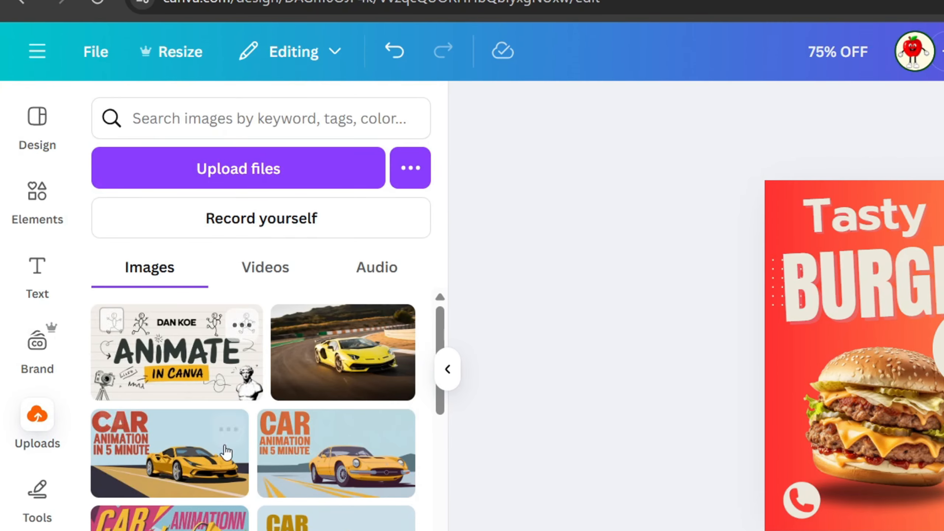
scroll(28, 400, "down", 3)
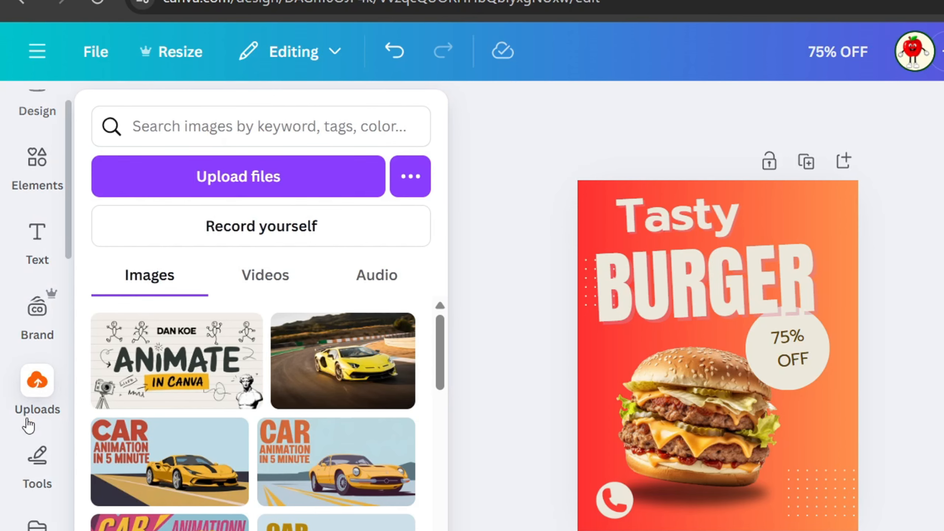
left_click(27, 420)
scroll(27, 425, "down", 3)
left_click(25, 432)
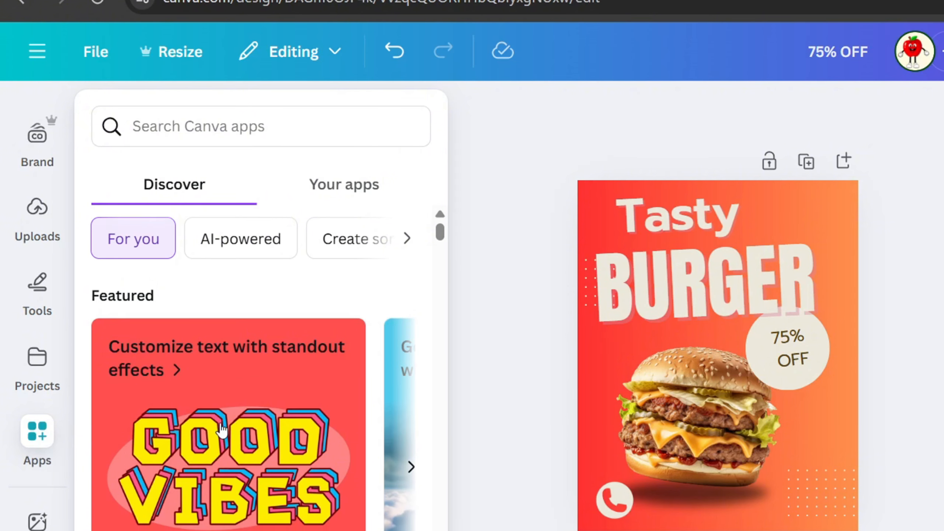
scroll(103, 443, "down", 5)
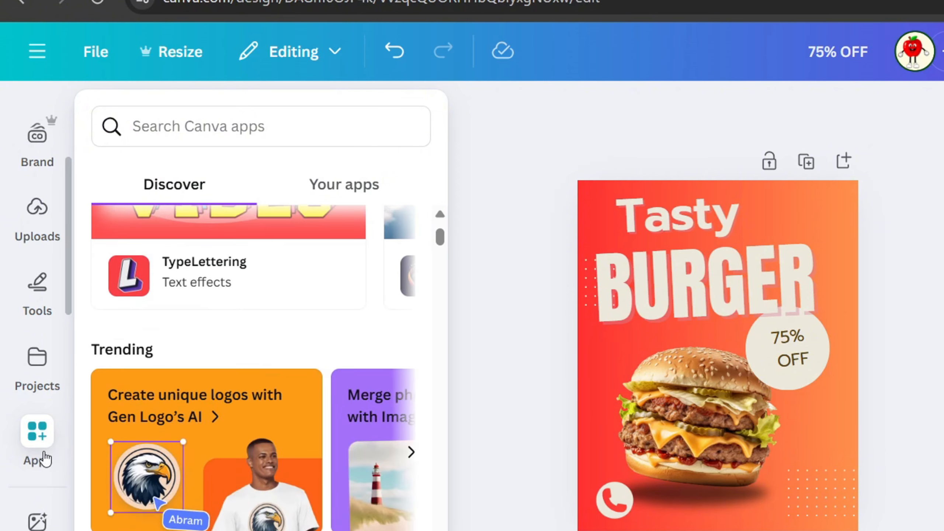
scroll(45, 457, "down", 3)
left_click(42, 451)
scroll(42, 446, "up", 5)
left_click(42, 432)
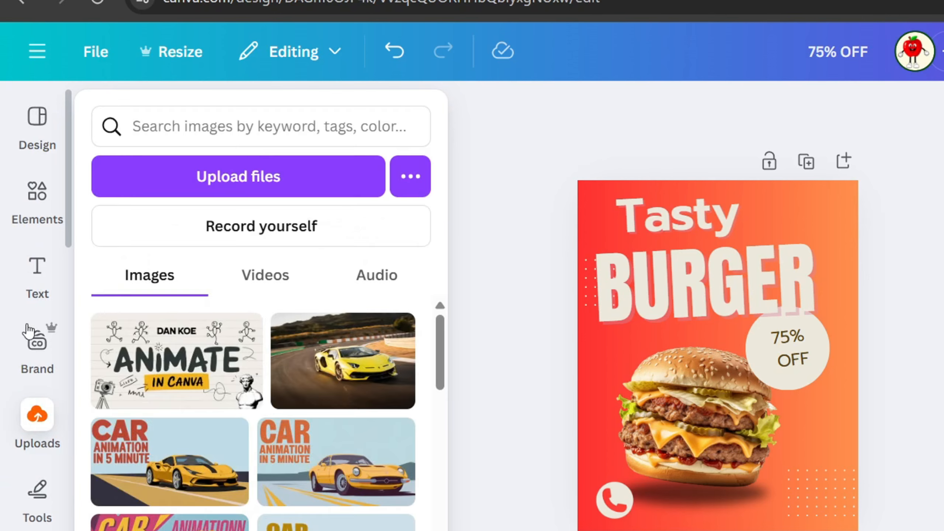
left_click(38, 272)
left_click(481, 145)
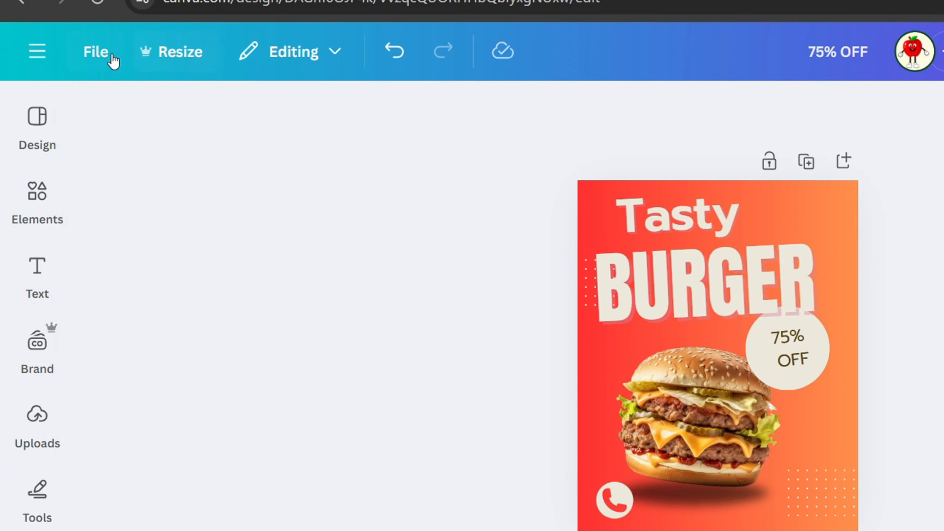
- Turn on rulers and guides, and add two horizontal guides across the upper part of the page
left_click(92, 54)
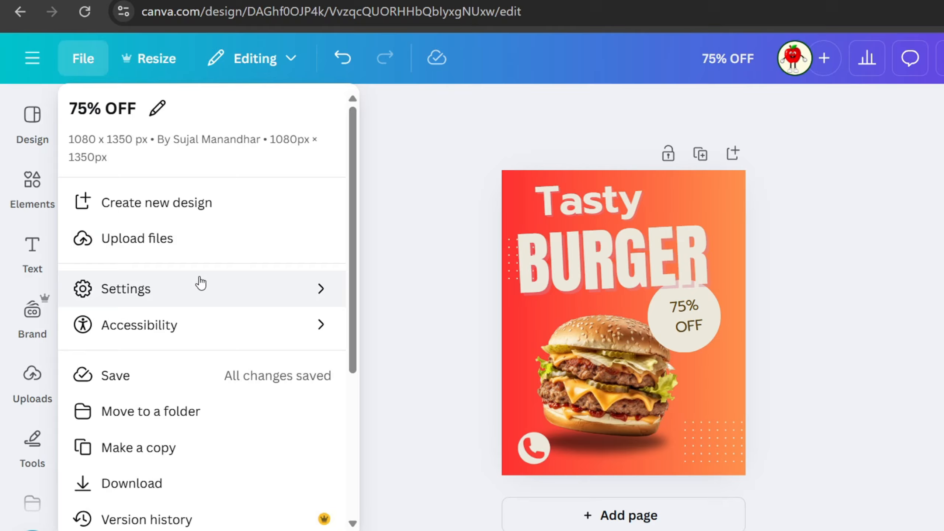
mouse_move(232, 312)
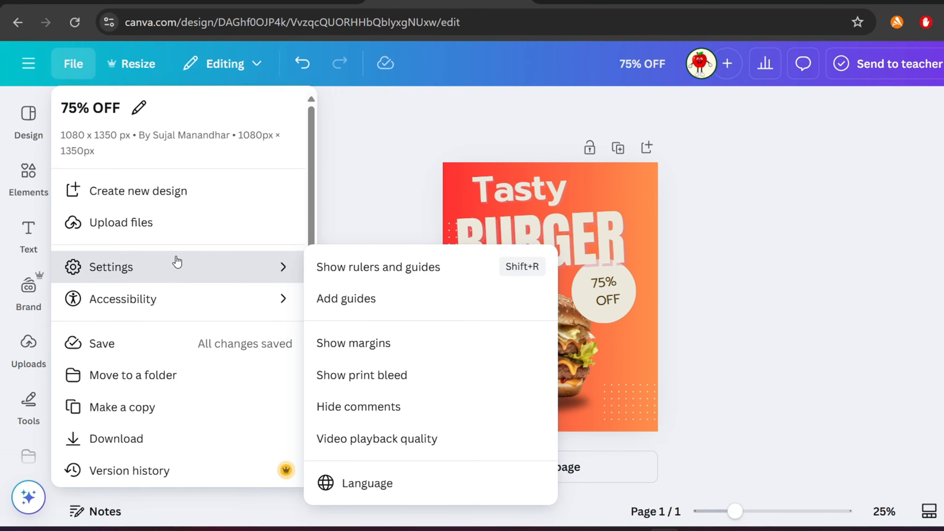
left_click(353, 267)
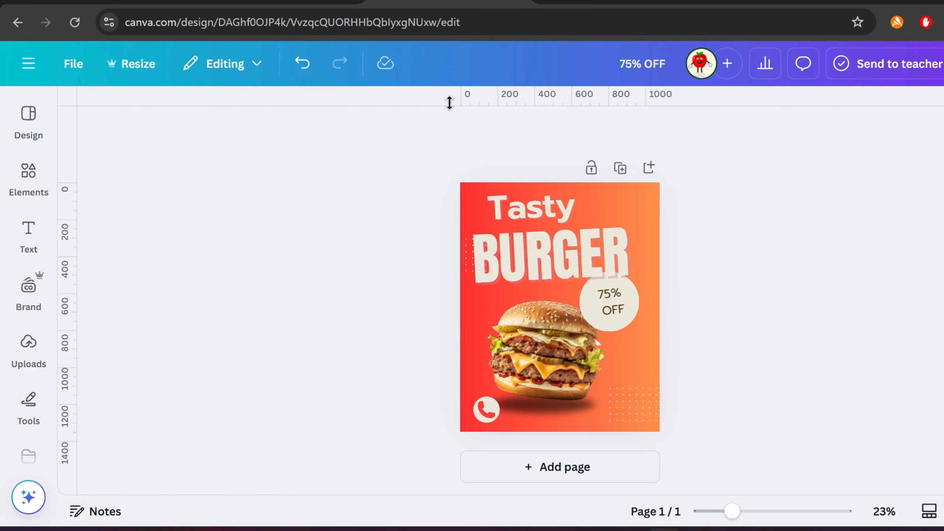
left_click_drag(492, 149, 469, 228)
left_click_drag(397, 268, 400, 284)
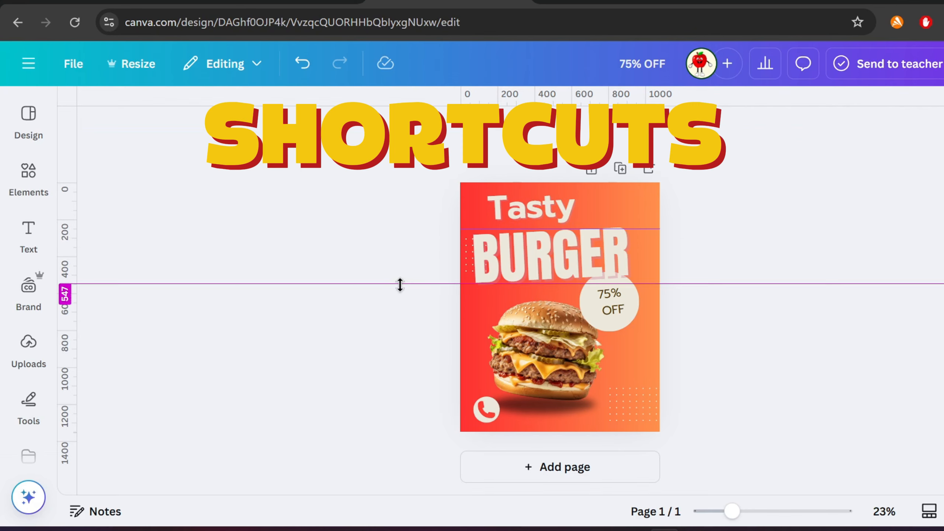
left_click_drag(593, 284, 592, 283)
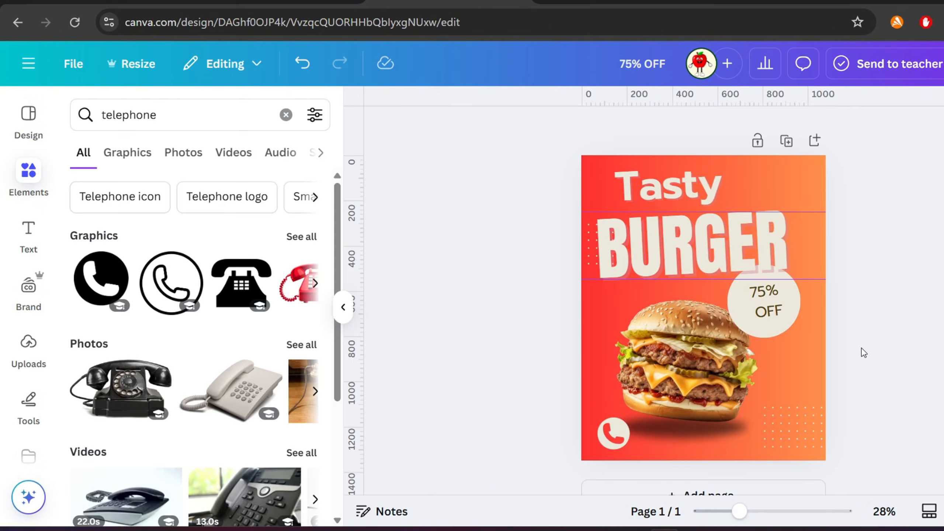
- Add a rectangle and a circle with shortcut keys, then delete both shapes
key("r")
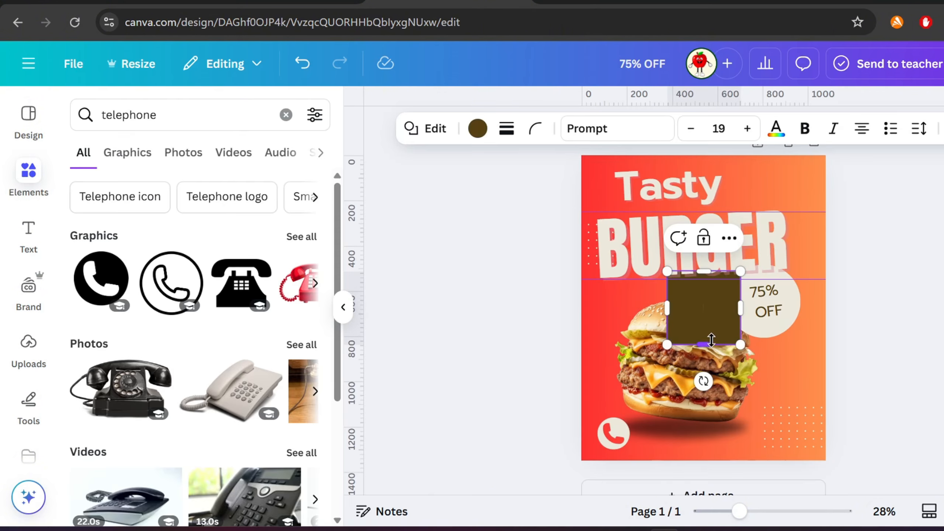
left_click(467, 286)
key("c")
left_click_drag(712, 314, 721, 390)
key("Delete")
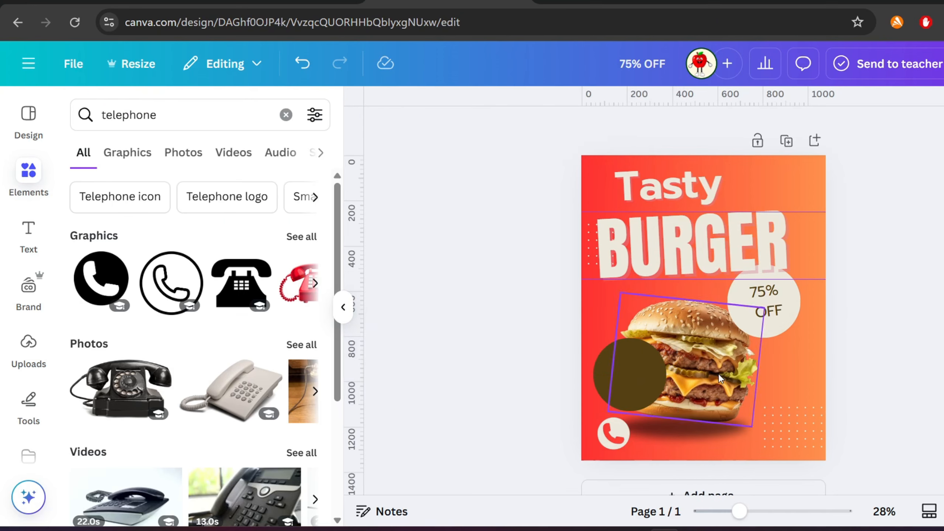
left_click(636, 382)
key("Delete")
- Add a second page to the design
scroll(669, 439, "down", 2)
left_click(676, 459)
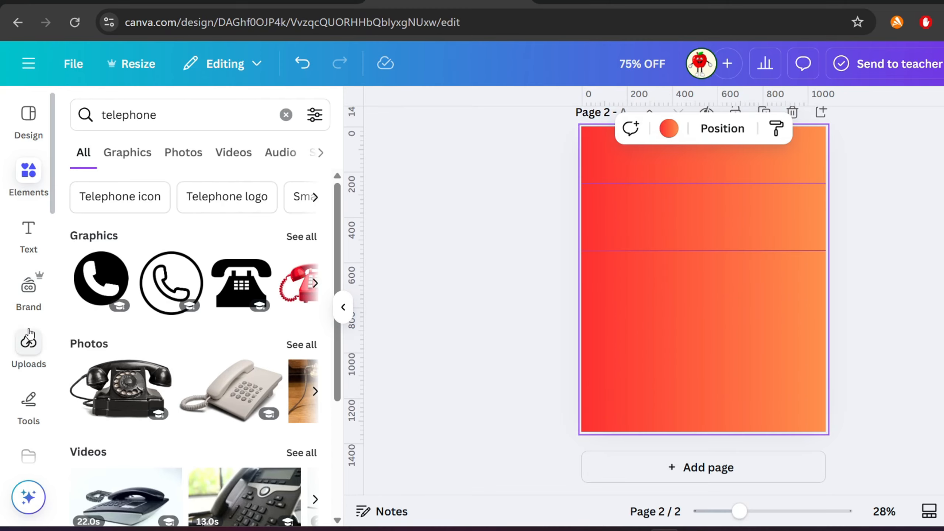
- Place the yellow sports car photo from uploads on the new page and delete the extra image
left_click(29, 342)
left_click(260, 309)
left_click(262, 309)
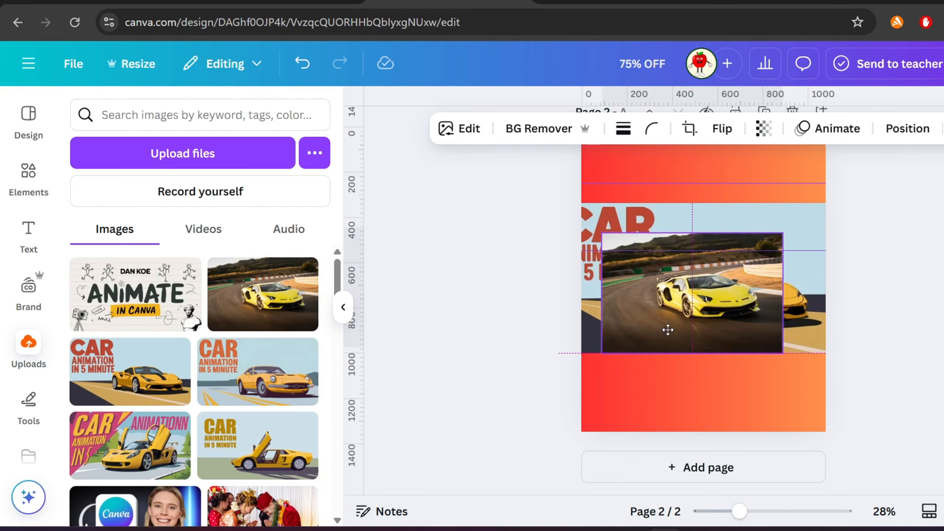
left_click_drag(666, 327, 581, 409)
left_click(764, 298)
key("Delete")
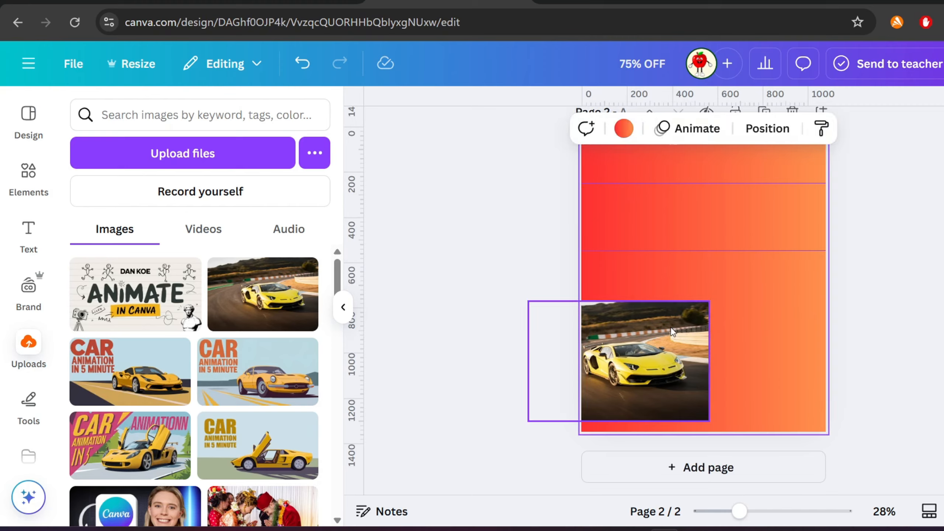
- Enlarge and reposition the car photo so it spans the full page width across the middle
left_click_drag(672, 331, 685, 241)
left_click_drag(723, 332, 862, 424)
left_click_drag(799, 404, 778, 389)
left_click_drag(519, 299, 549, 297)
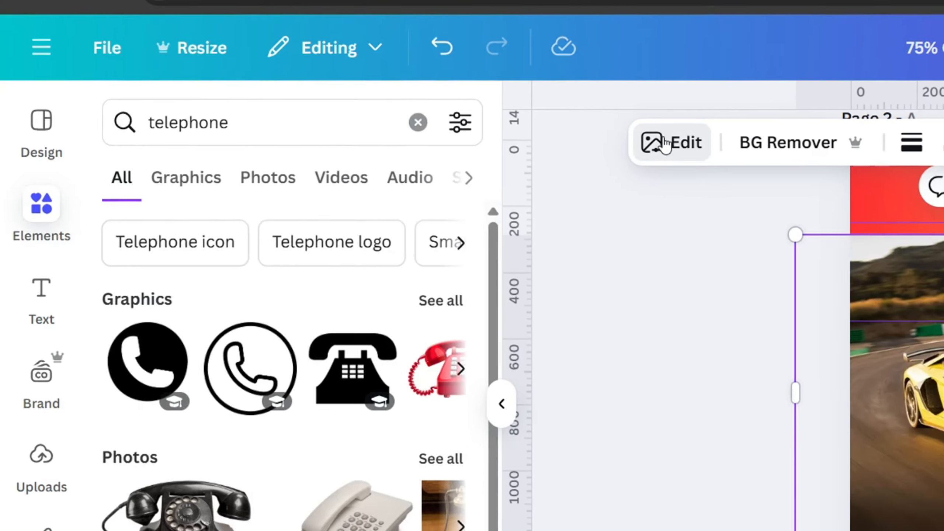
- Try the background remover on the car photo, then undo it
left_click(333, 101)
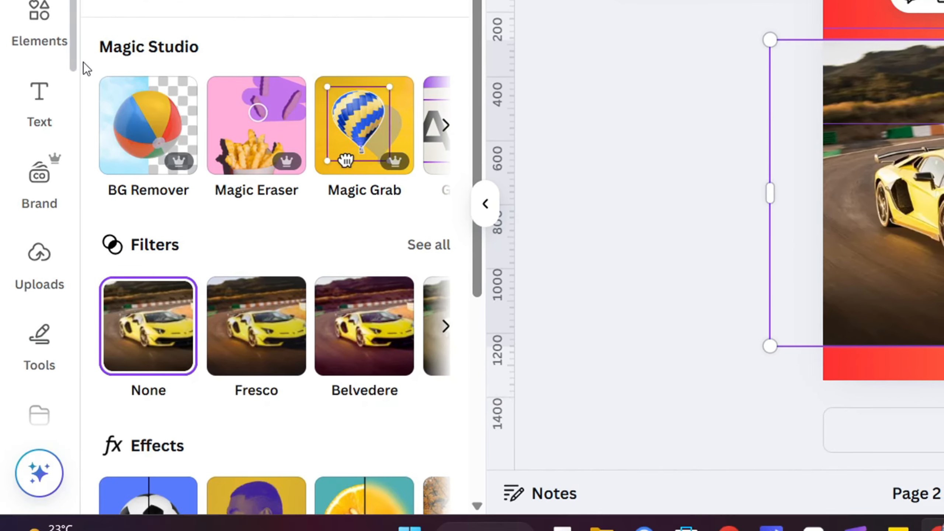
scroll(265, 248, "down", 3)
scroll(268, 252, "down", 3)
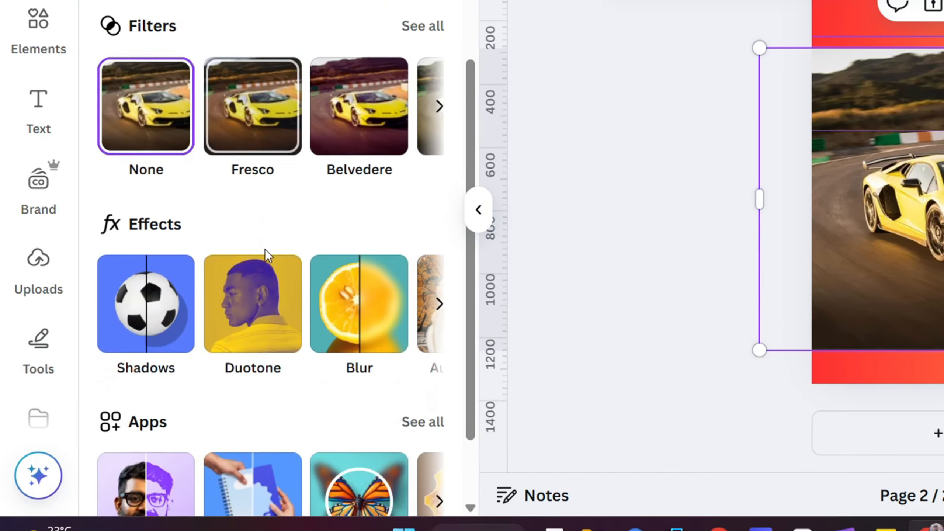
scroll(265, 249, "down", 2)
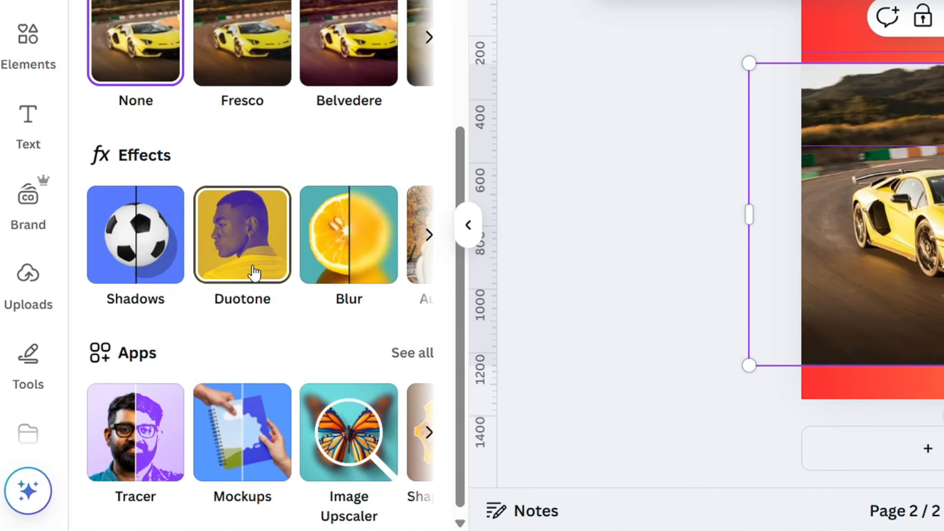
scroll(254, 273, "up", 8)
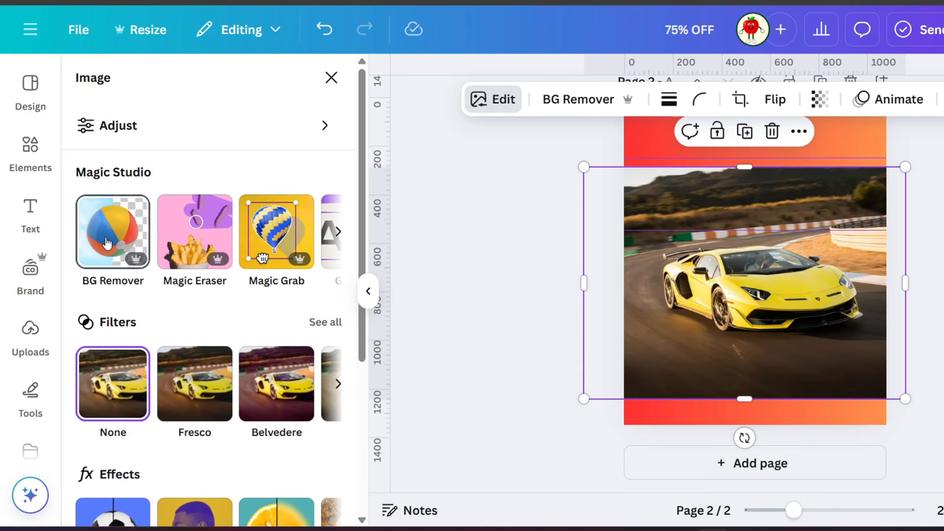
left_click(134, 241)
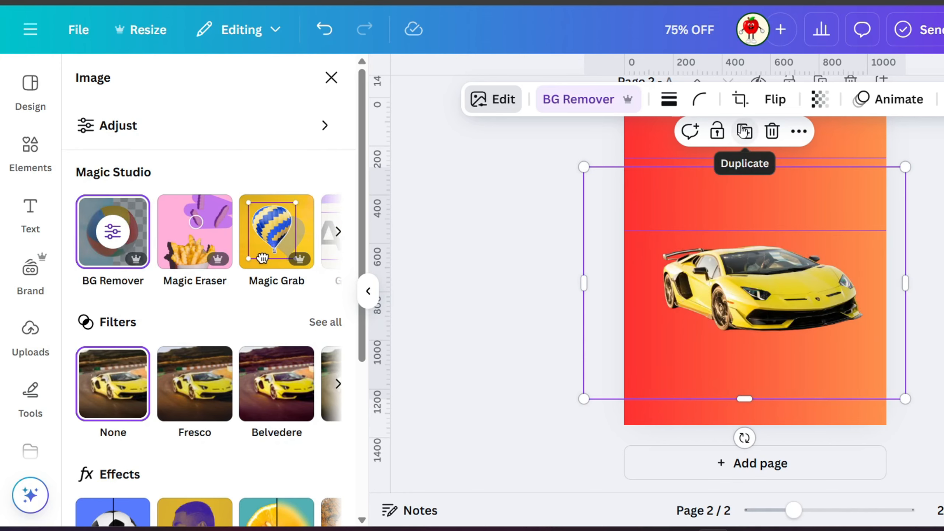
key("ctrl+z")
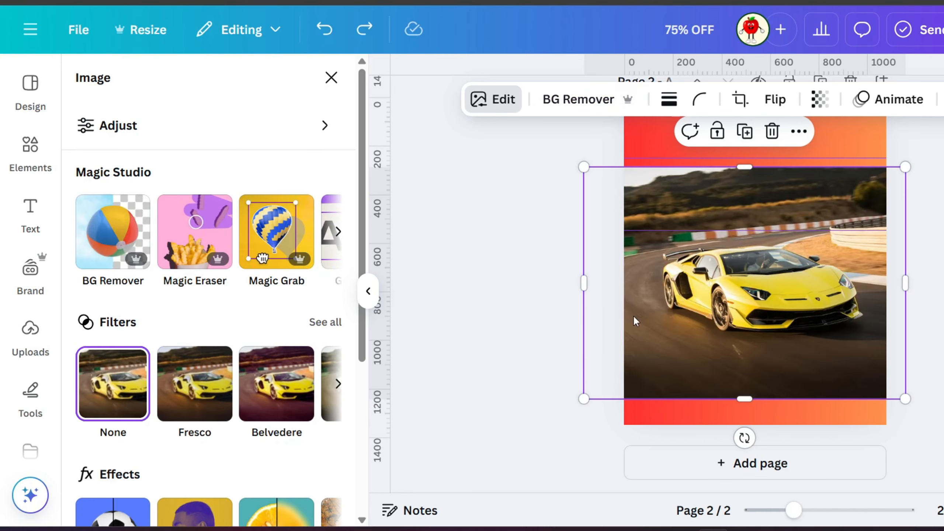
- Use Magic Grab to separate the car from its photo background
scroll(140, 248, "right", 4)
left_click(139, 247)
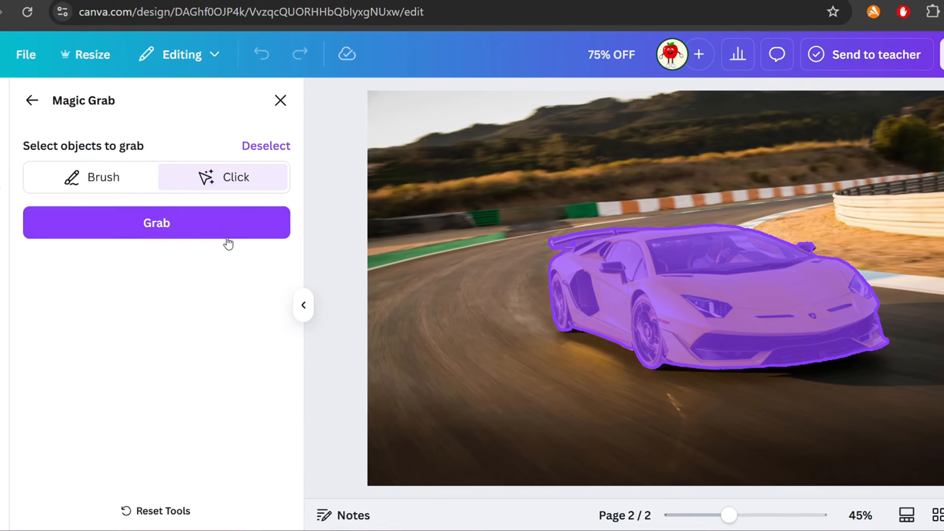
left_click(228, 237)
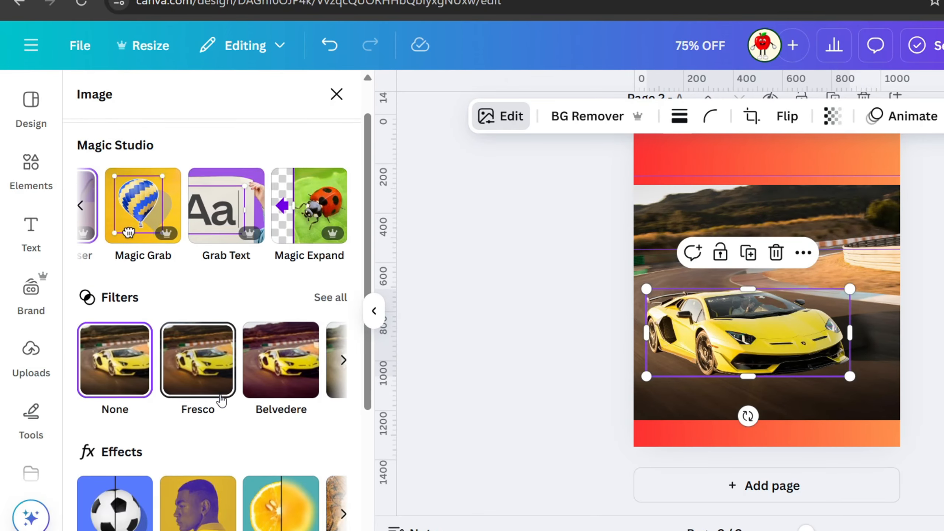
- Apply a Glow shadow to the grabbed car and set its colour to white
scroll(196, 392, "down", 5)
left_click(116, 396)
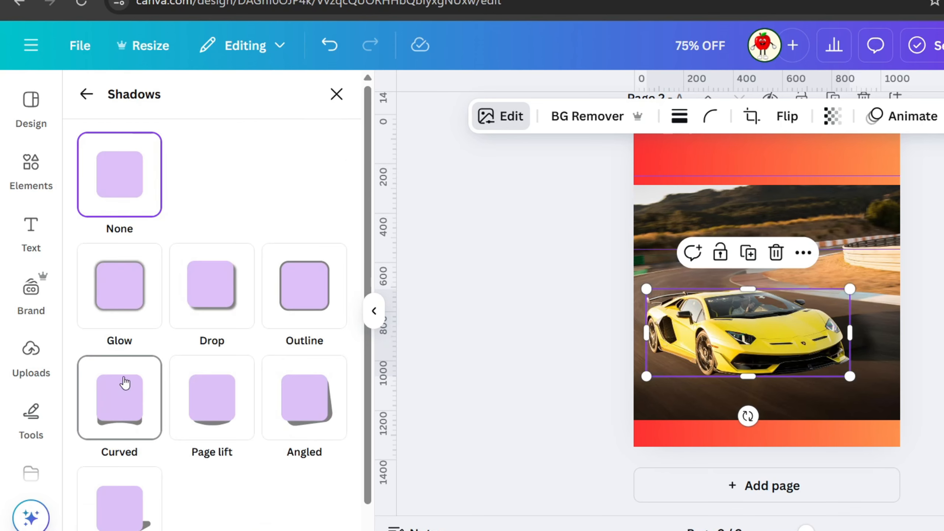
left_click(142, 314)
scroll(170, 349, "down", 2)
scroll(171, 350, "down", 5)
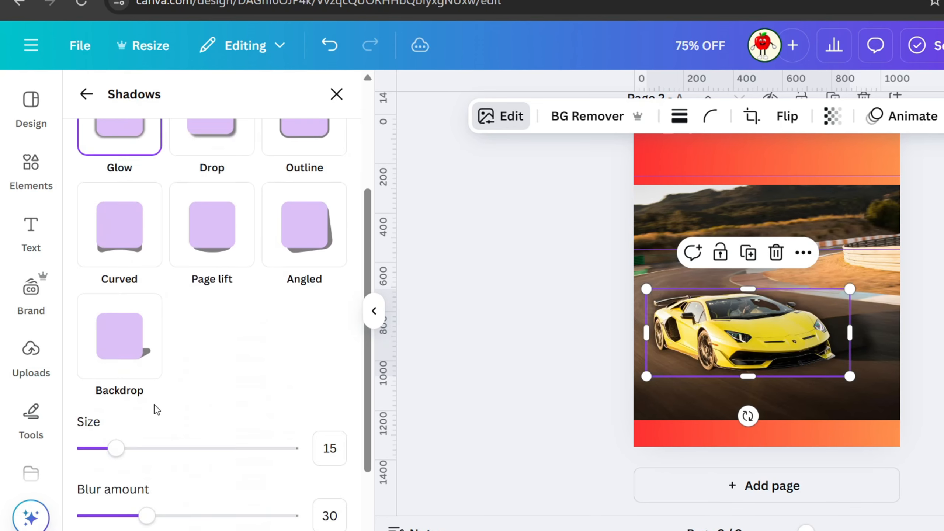
left_click(326, 455)
left_click(338, 269)
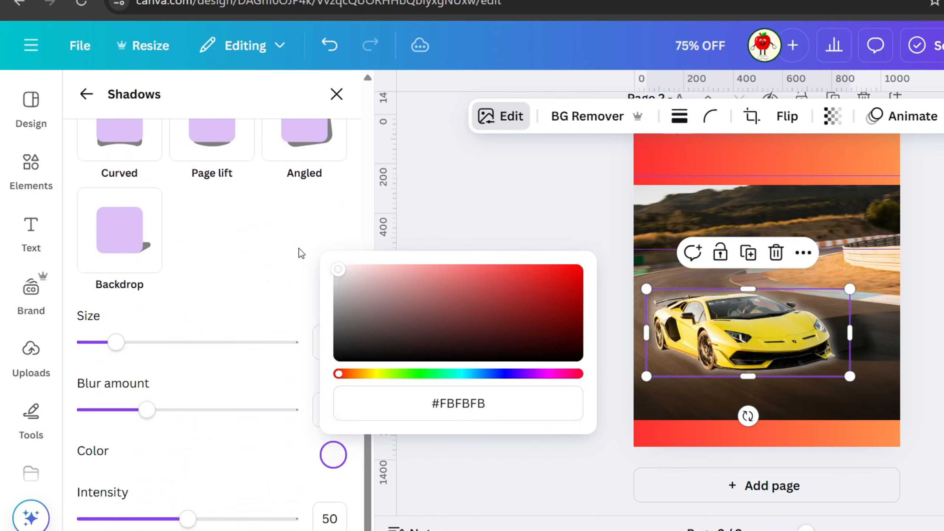
- Set the glow's size to 15, blur amount to 0 and intensity to 100
left_click_drag(125, 350, 184, 348)
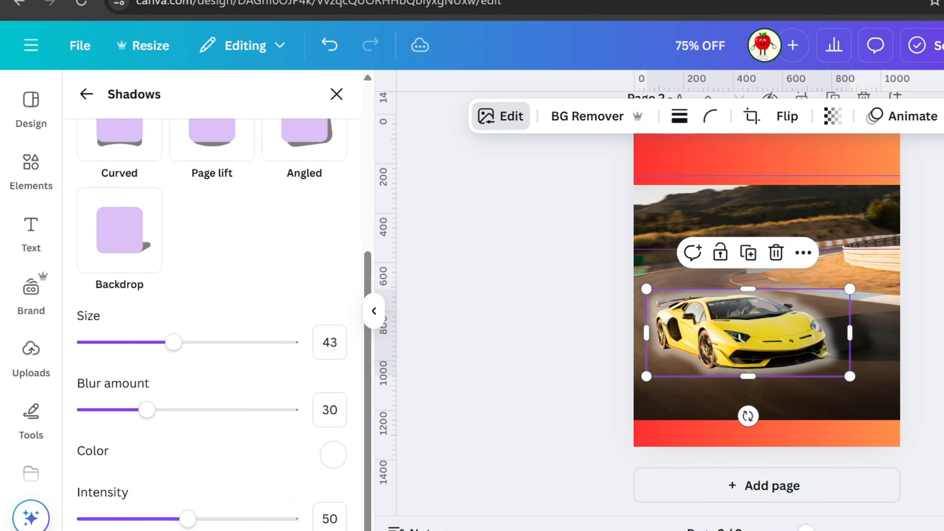
left_click_drag(187, 518, 289, 519)
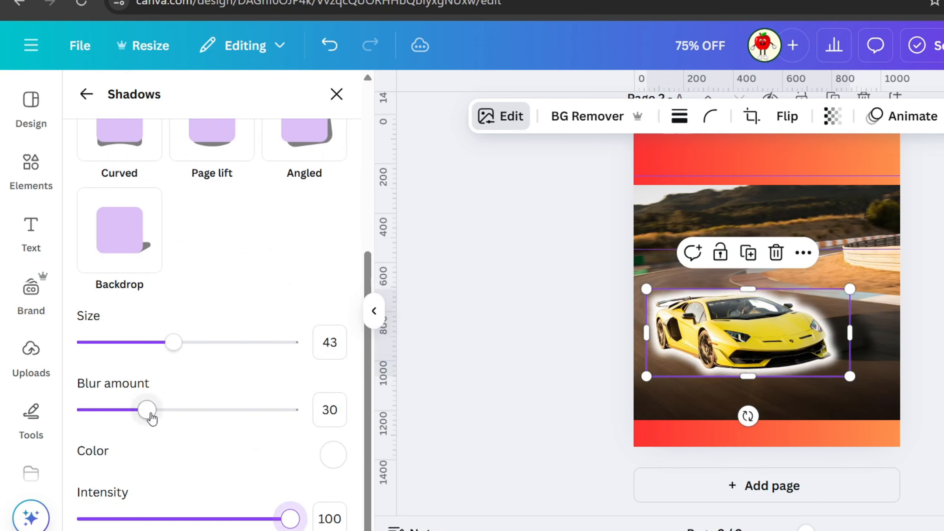
left_click_drag(138, 410, 55, 417)
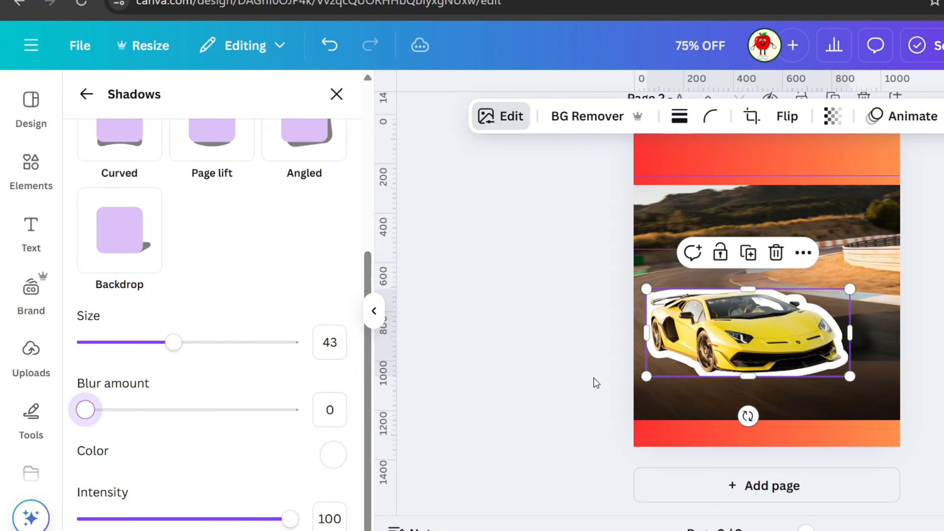
left_click(116, 344)
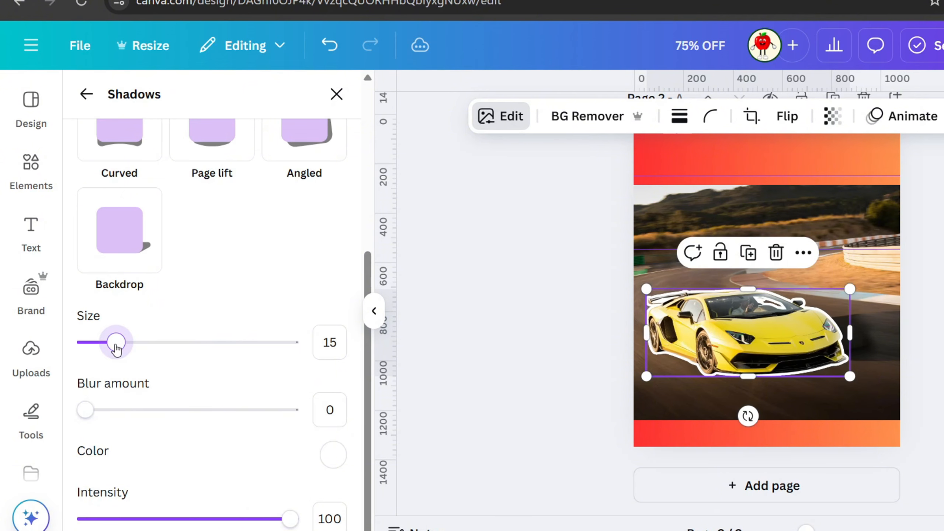
- Nudge the outlined car slightly to the right and leave the shadow settings
left_click_drag(737, 351, 745, 346)
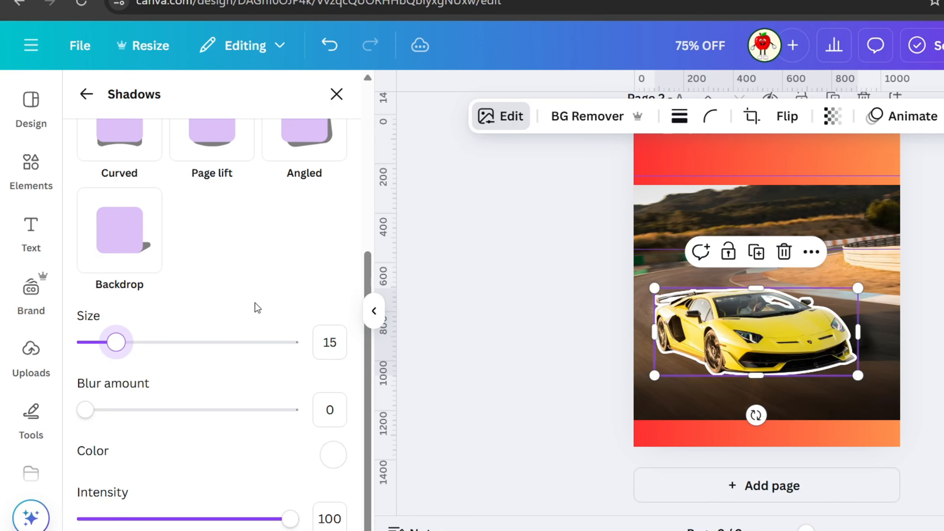
scroll(273, 297, "up", 5)
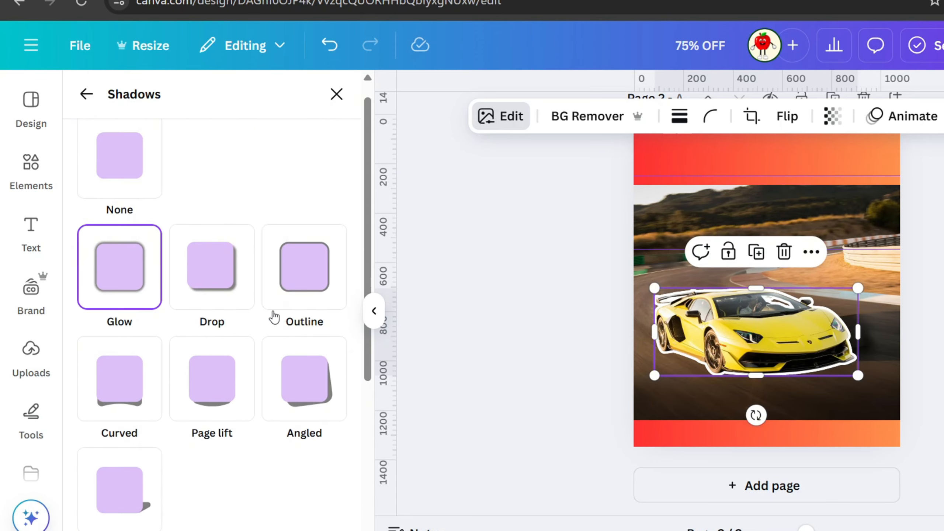
left_click(86, 94)
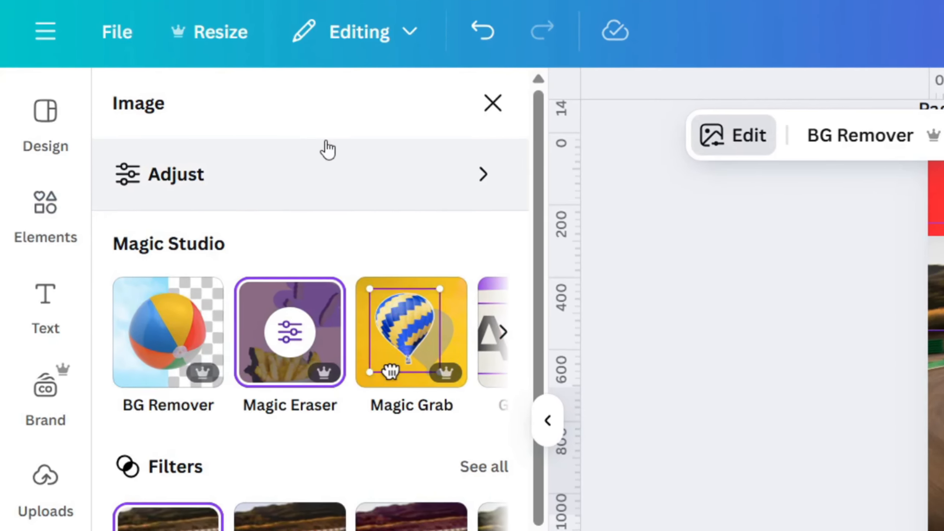
- Recolour the car with Adjust's Color edit, setting the yellow's hue to 28 and saturation to -1
left_click(327, 169)
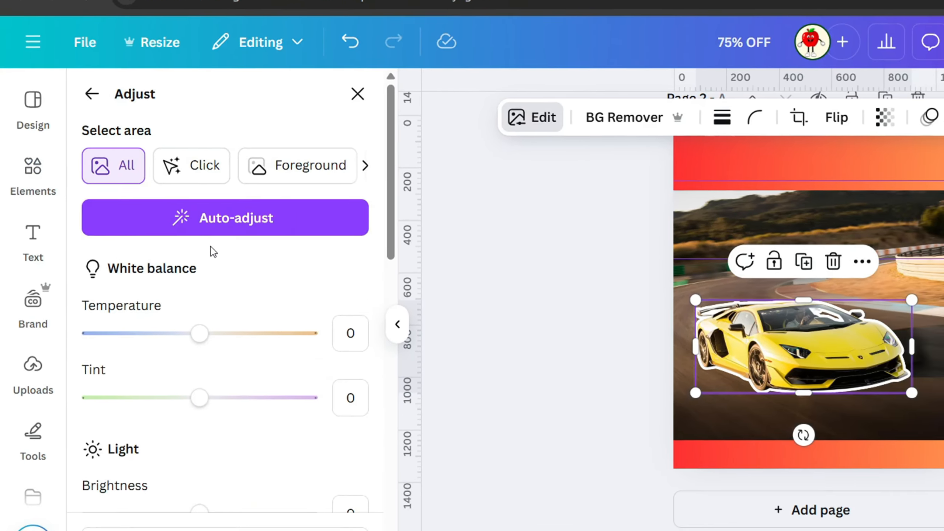
scroll(210, 253, "down", 12)
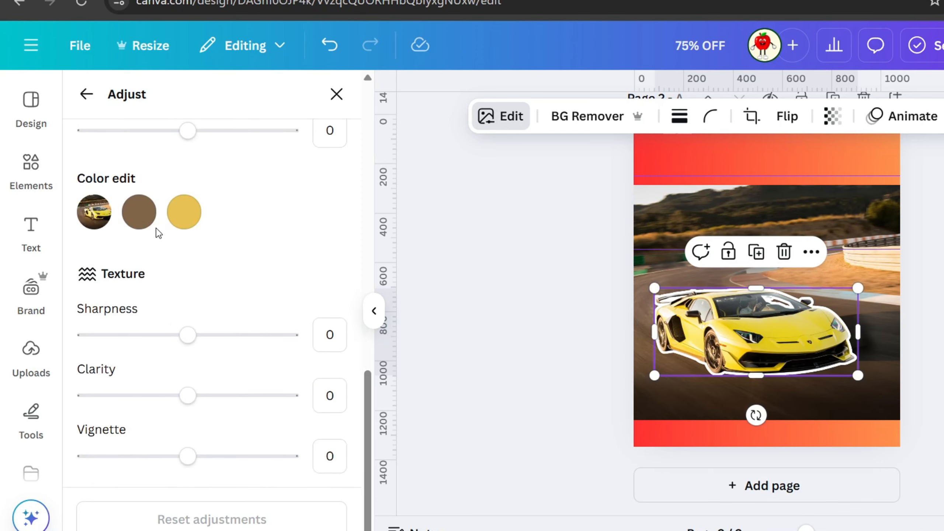
left_click(183, 216)
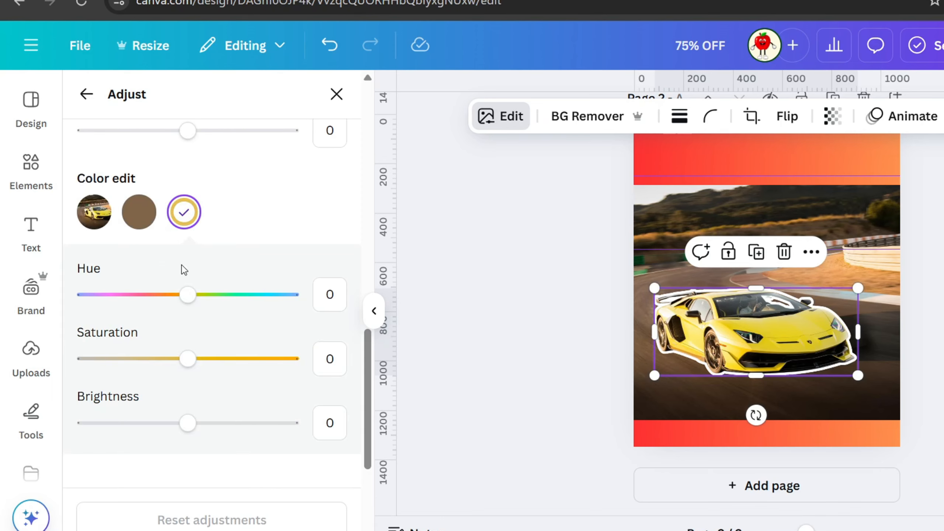
mouse_move(188, 359)
left_mouse_down()
mouse_move(84, 359)
mouse_move(238, 359)
mouse_move(177, 363)
left_mouse_up()
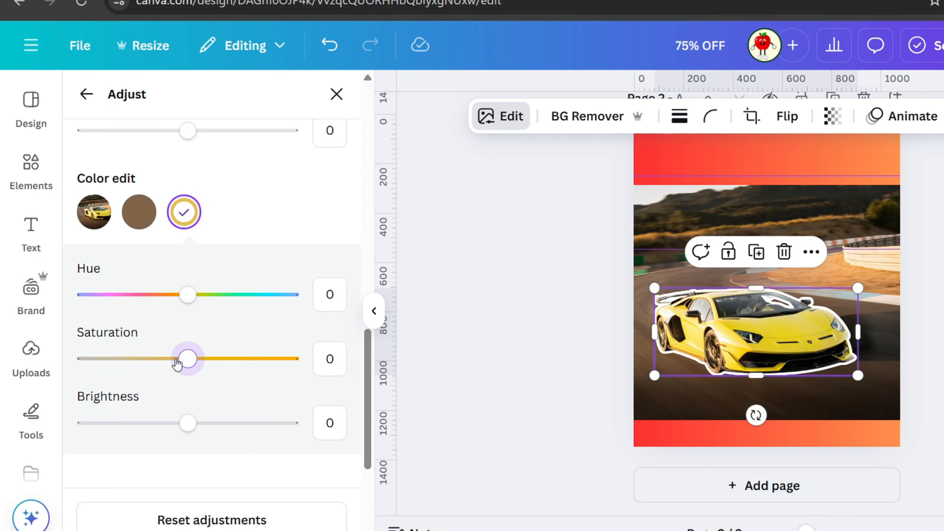
left_click(139, 218)
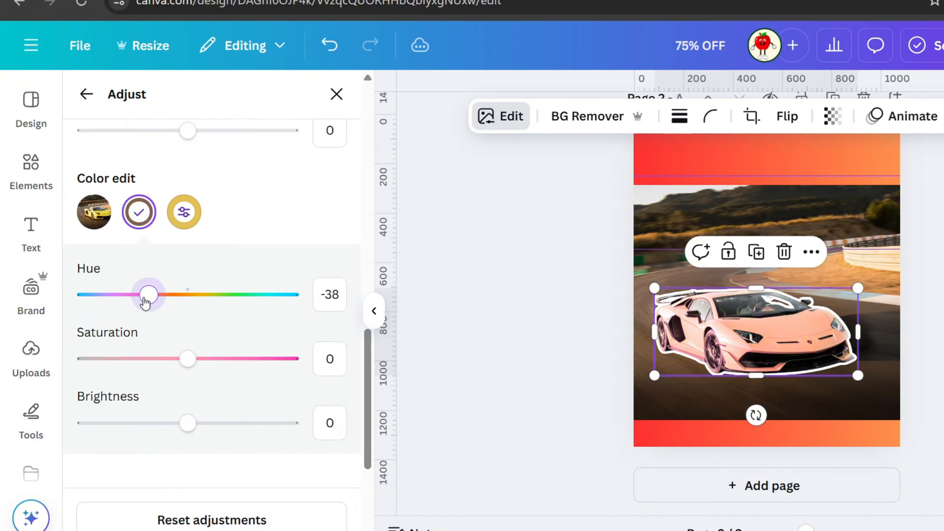
left_click_drag(145, 303, 219, 322)
left_click(183, 212)
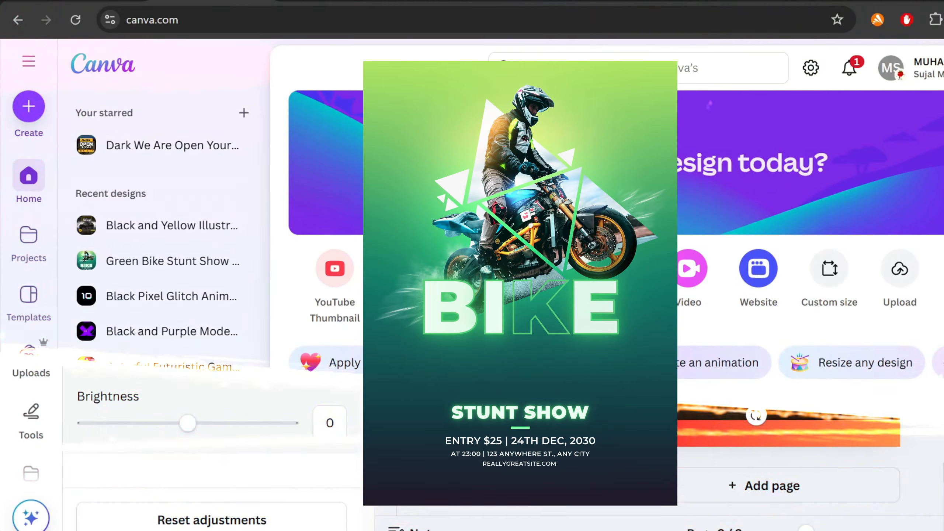
- Search Canva Templates for "bike"
left_click(568, 71)
type("b")
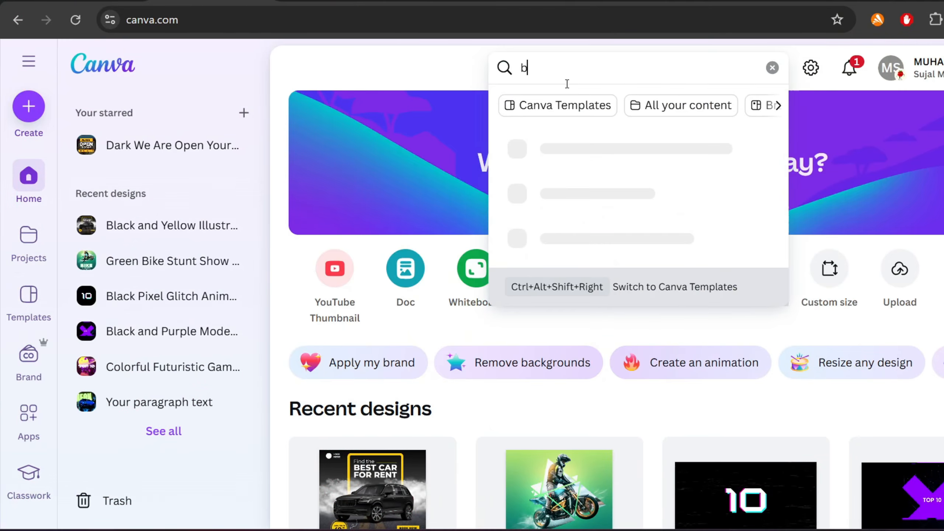
type("ike")
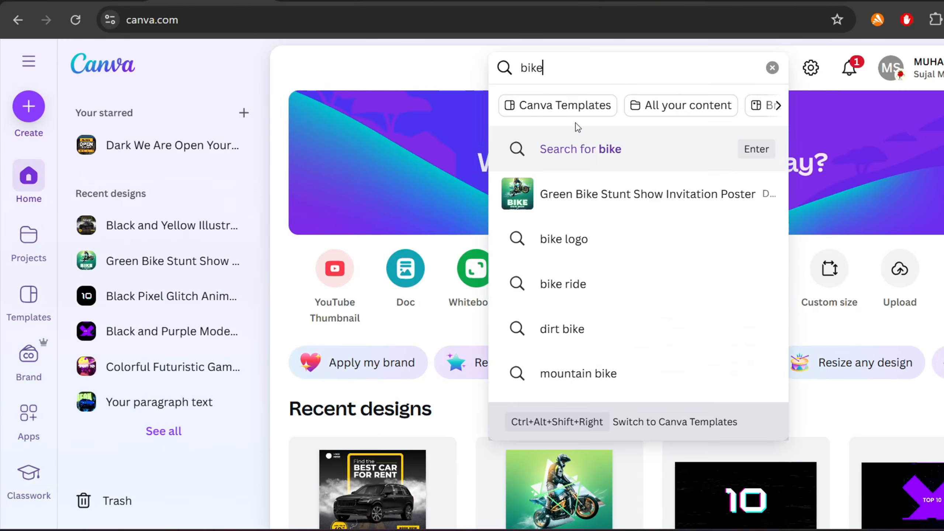
left_click(572, 105)
key("Return")
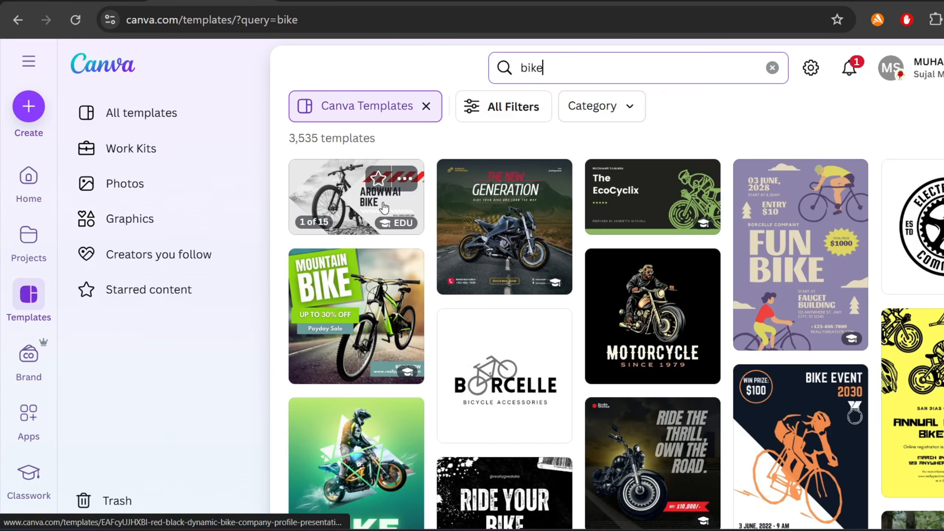
- Open the Green Bike Stunt Show Invitation Poster template and customize it
scroll(873, 242, "down", 3)
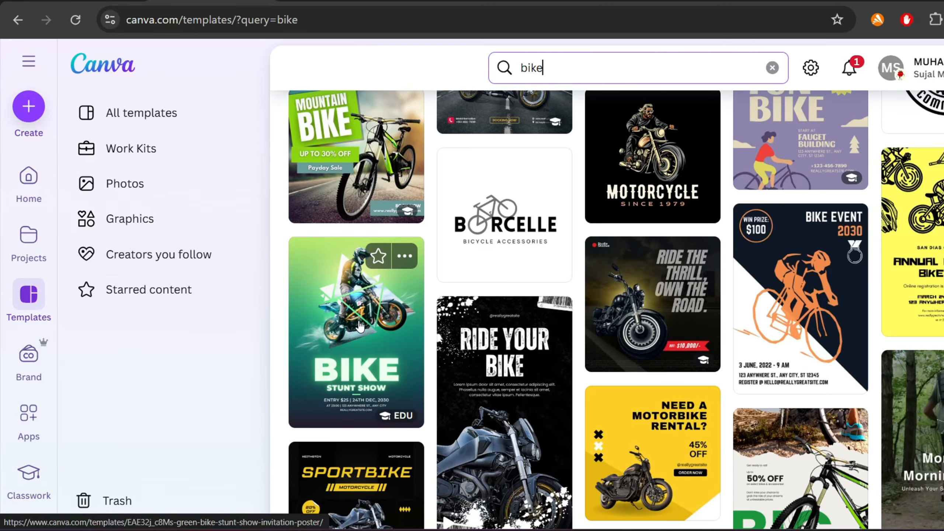
left_click(359, 327)
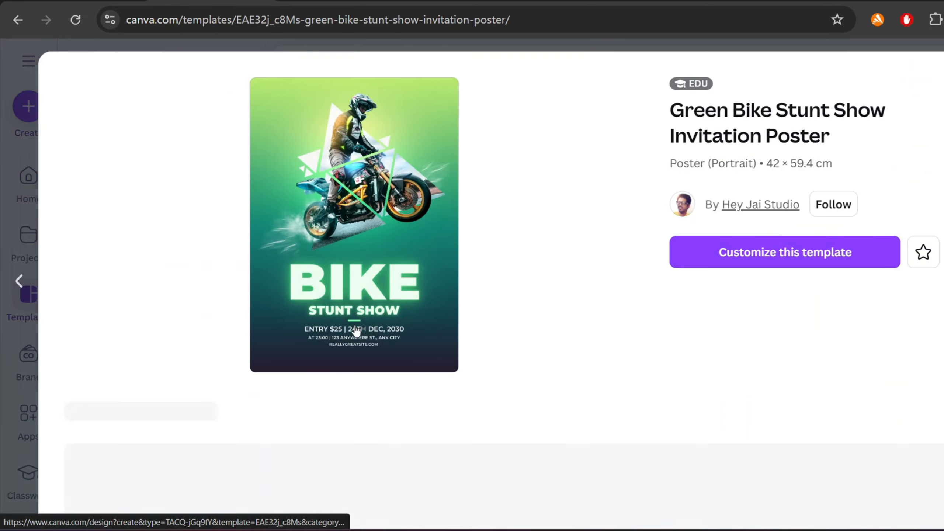
left_click(758, 257)
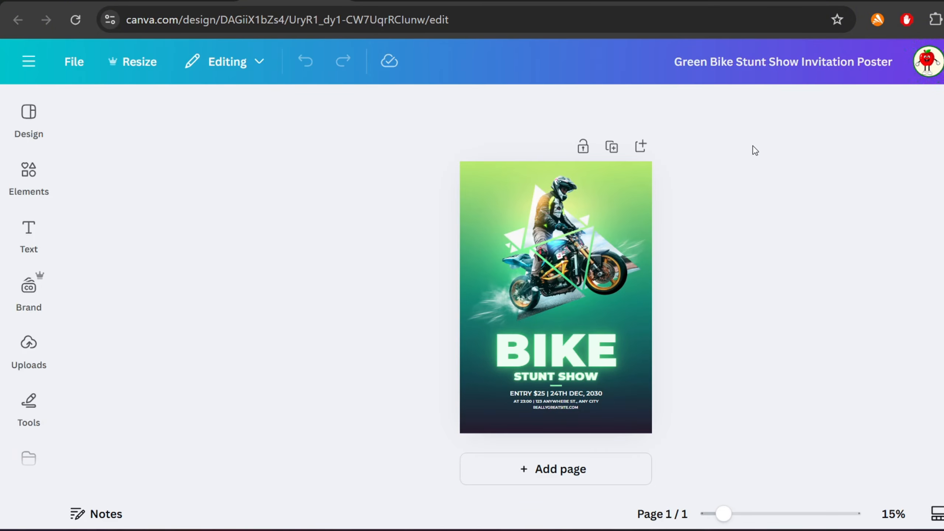
- Move the BIKE heading up so it overlaps the motorbike
left_click(578, 355)
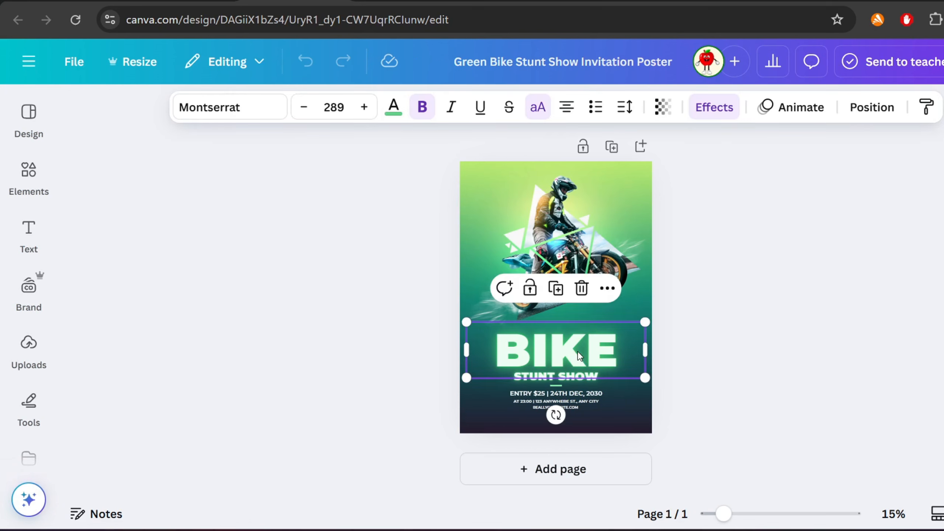
left_click_drag(578, 351, 577, 299)
left_click_drag(577, 299, 577, 296)
left_click(576, 297)
left_click(688, 303)
left_click(563, 299)
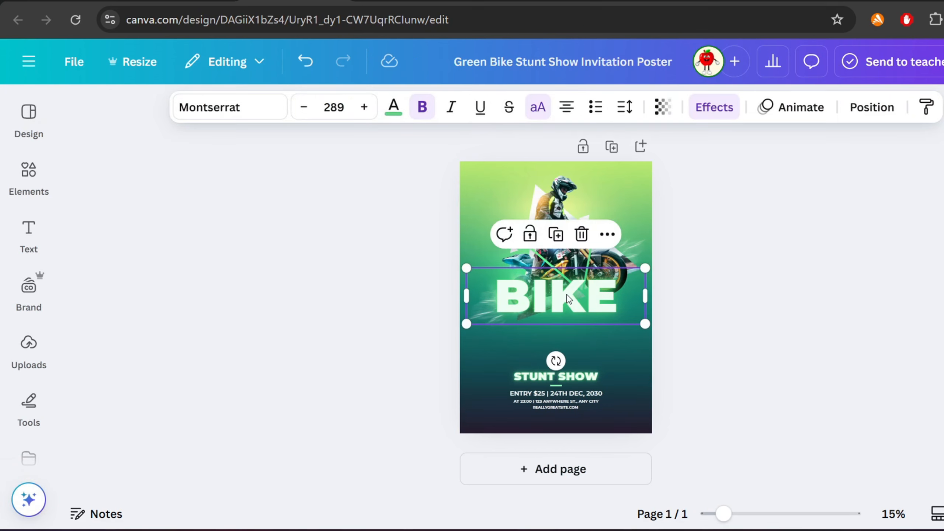
left_click(722, 110)
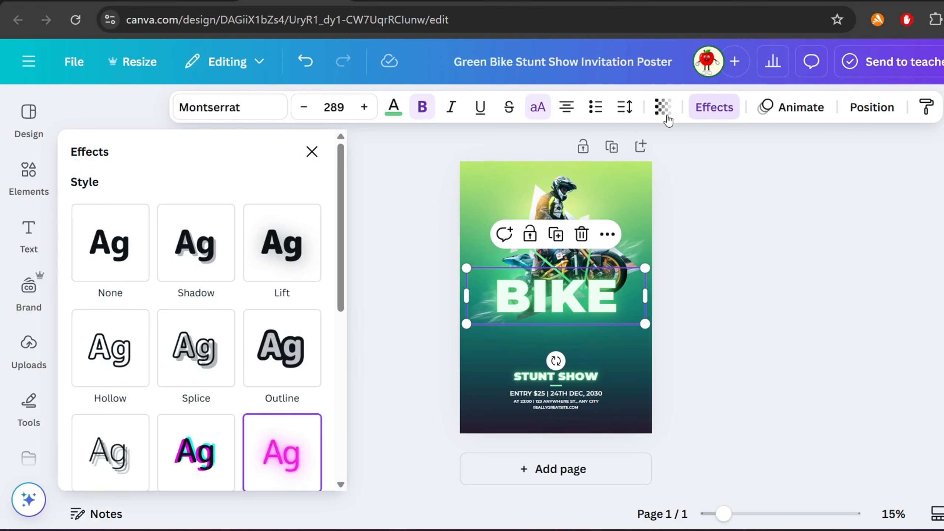
left_click(760, 337)
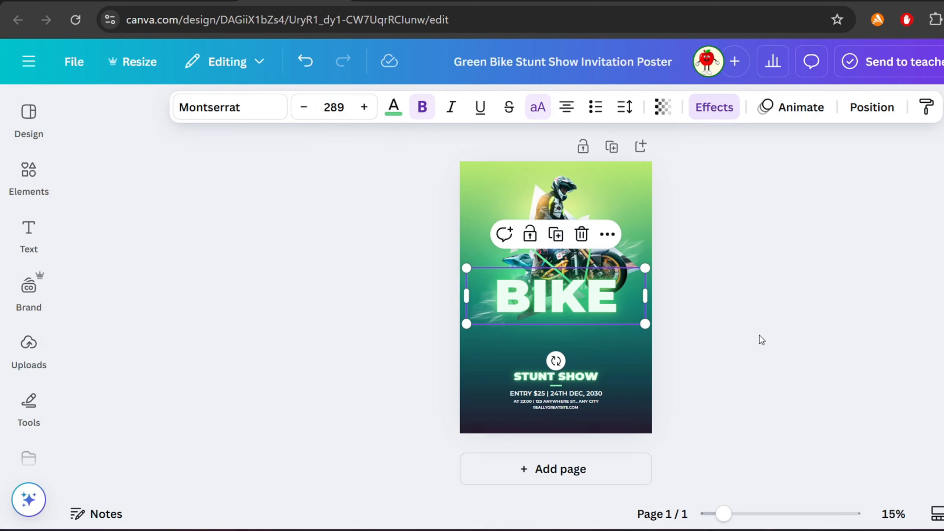
left_click(719, 329)
- Duplicate the BIKE heading and position the copy over the original
left_click(582, 303)
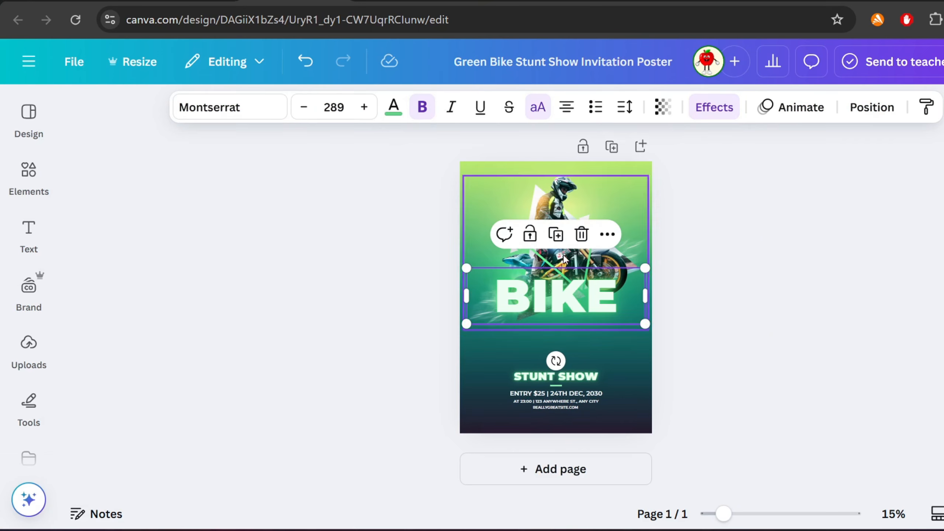
left_click(556, 235)
left_click_drag(573, 321, 573, 298)
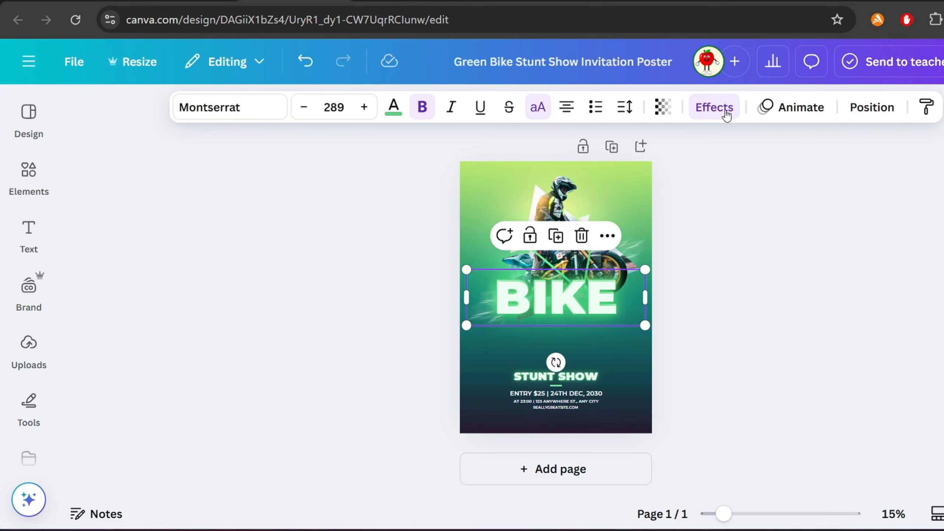
- Apply the Hollow effect with thickness 21 to the duplicate heading and realign it over the original
left_click(714, 107)
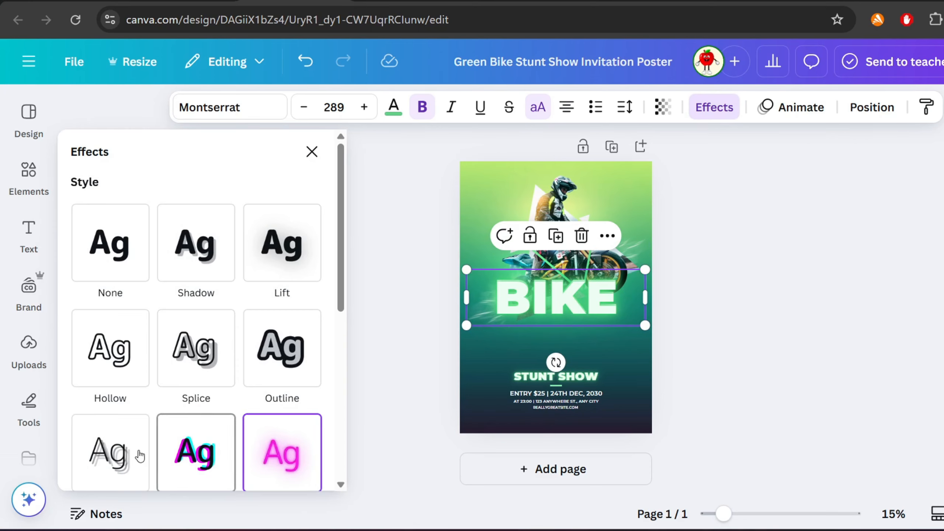
left_click(131, 362)
left_click_drag(553, 309, 554, 347)
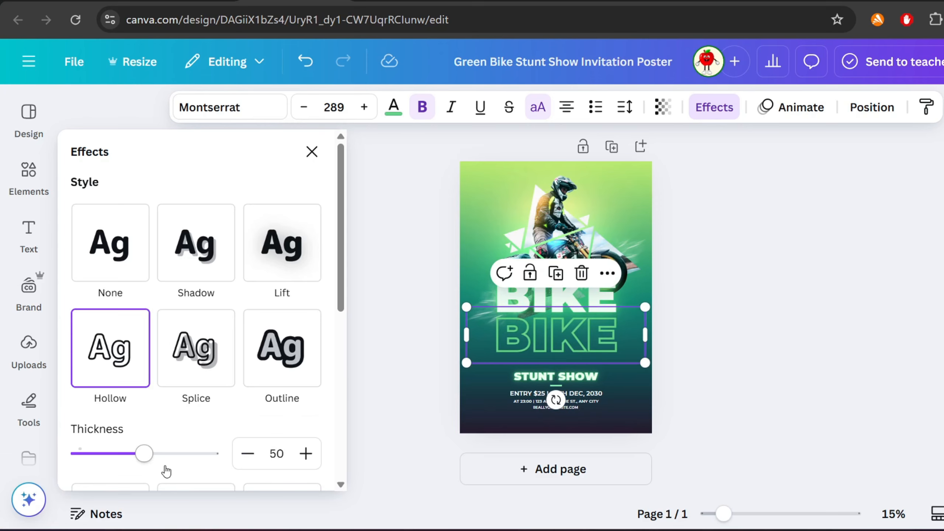
left_click_drag(143, 454, 106, 459)
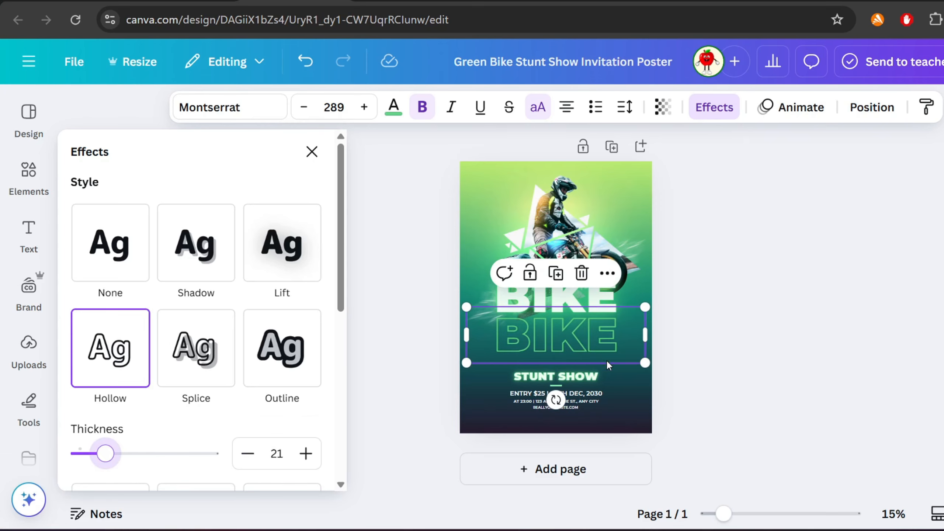
left_click_drag(571, 345, 572, 299)
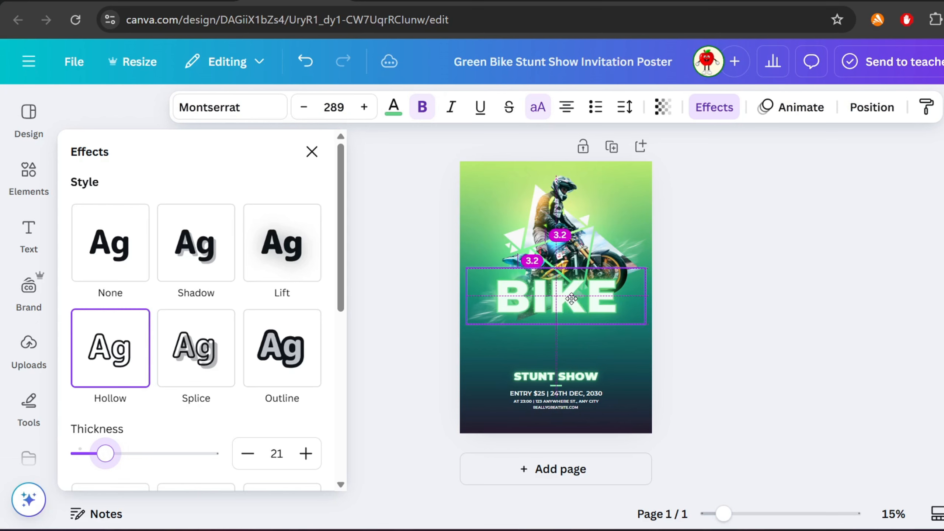
- Open the layers list and move the solid BIKE heading beneath the biker image layer
right_click(595, 199)
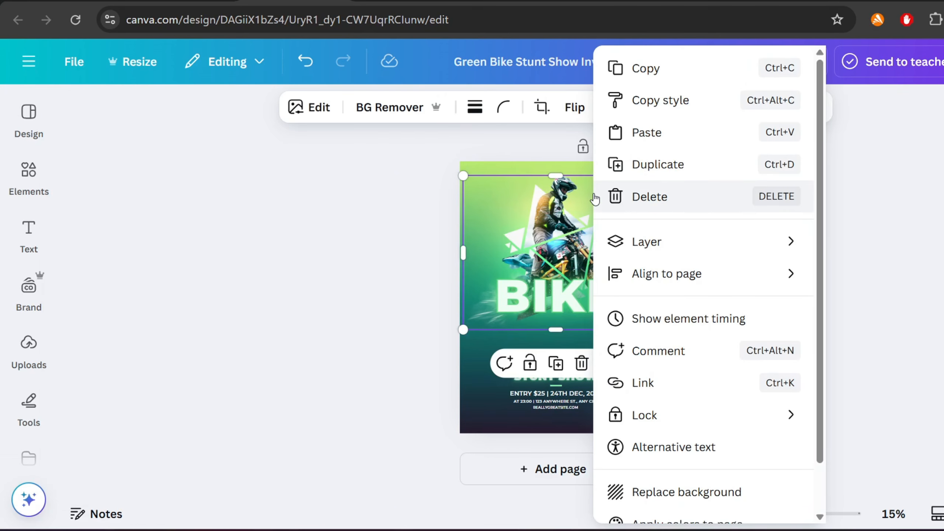
mouse_move(647, 244)
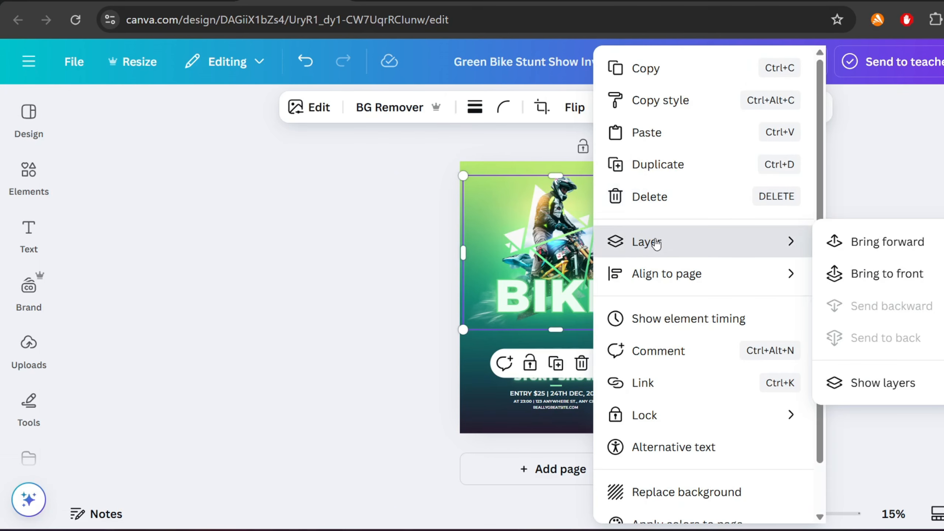
left_click(854, 379)
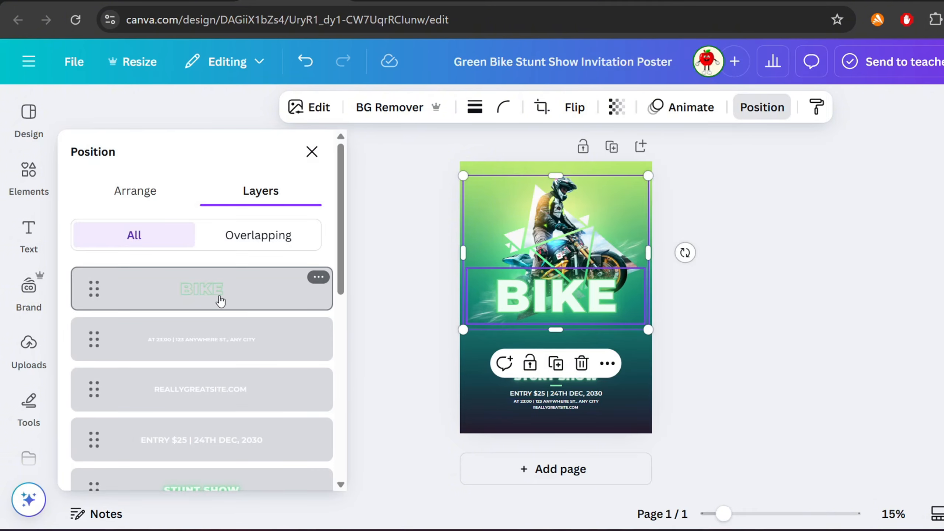
left_click(210, 294)
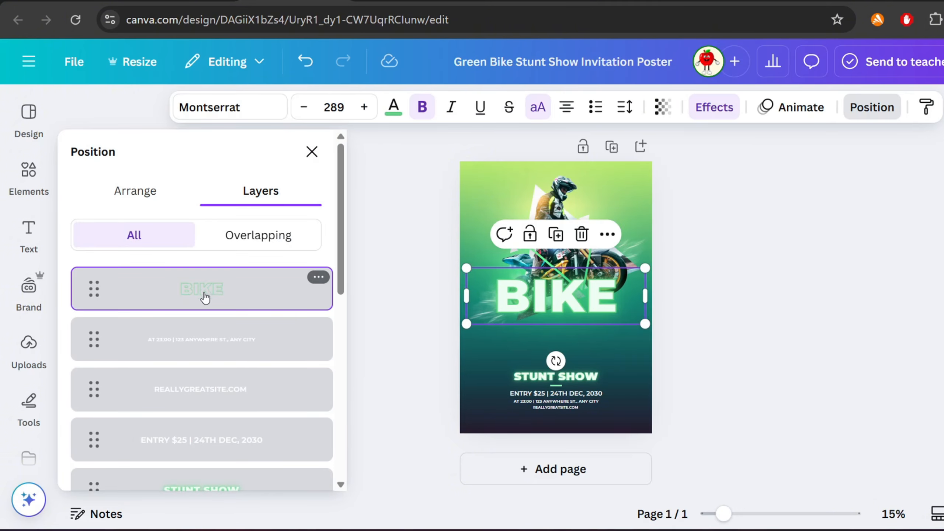
scroll(205, 298, "down", 10)
left_click(205, 407)
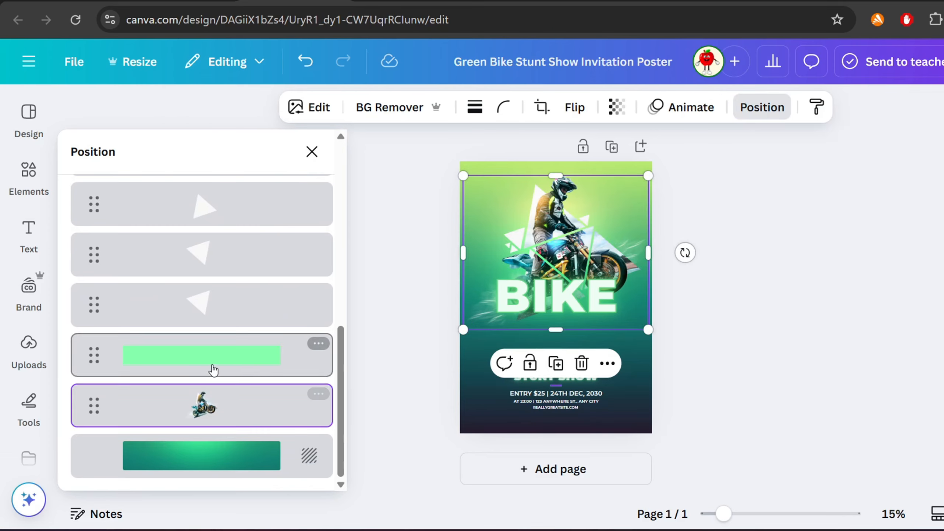
scroll(213, 370, "up", 5)
left_click(209, 354)
left_click_drag(210, 346, 208, 431)
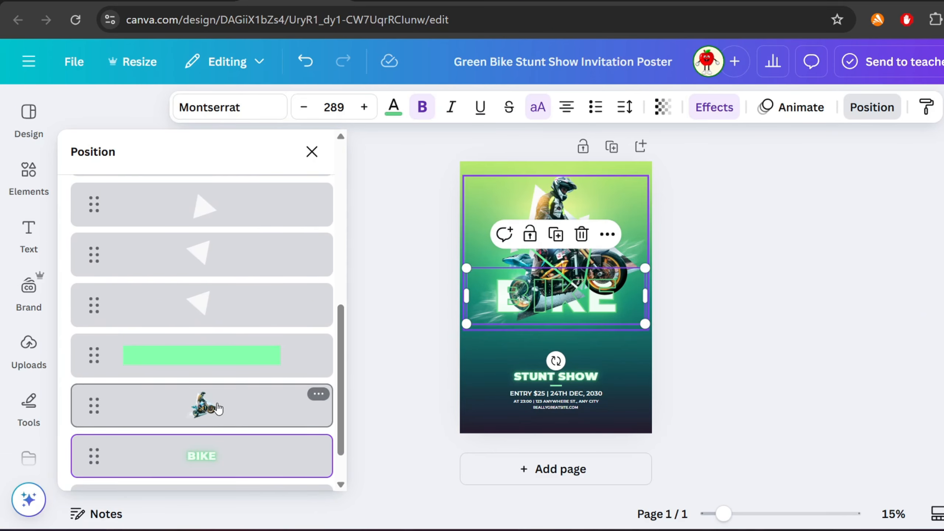
- Apply the Neon text animation to the BIKE heading
scroll(219, 411, "down", 2)
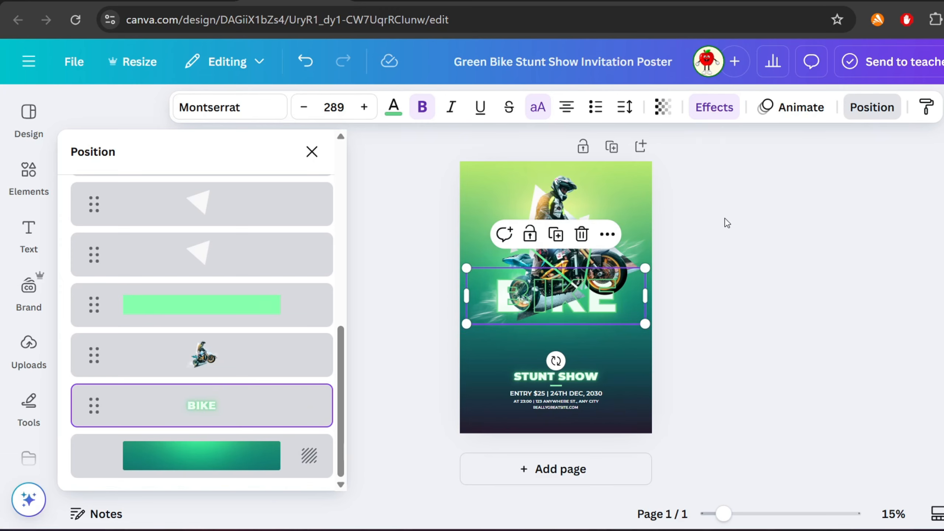
left_click(793, 107)
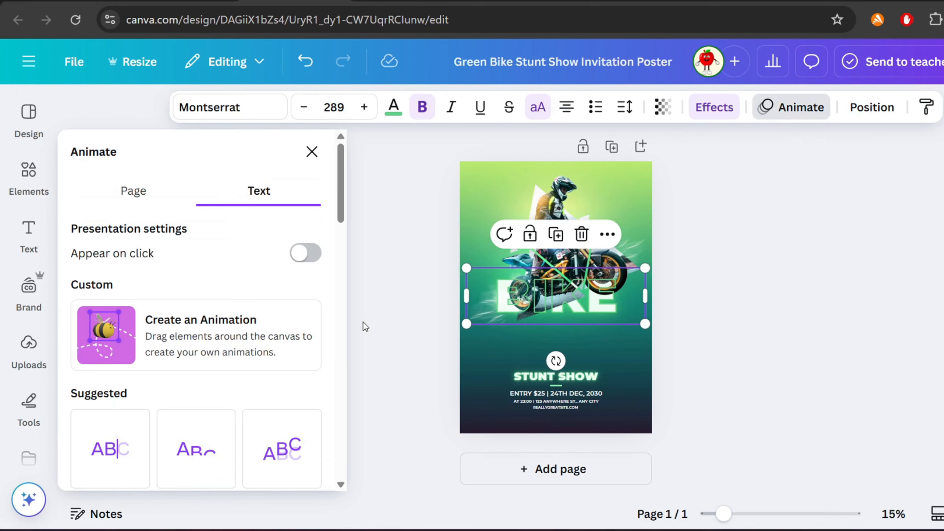
scroll(227, 324, "down", 10)
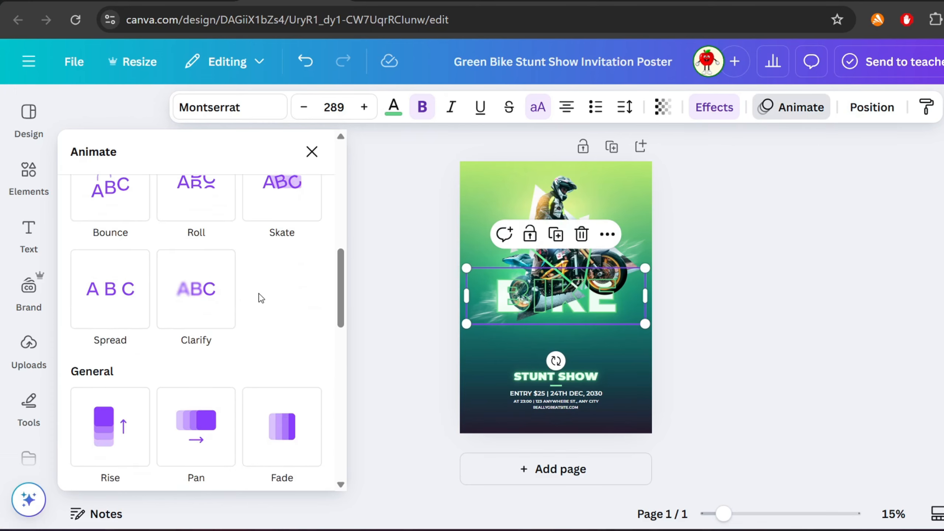
scroll(262, 299, "down", 5)
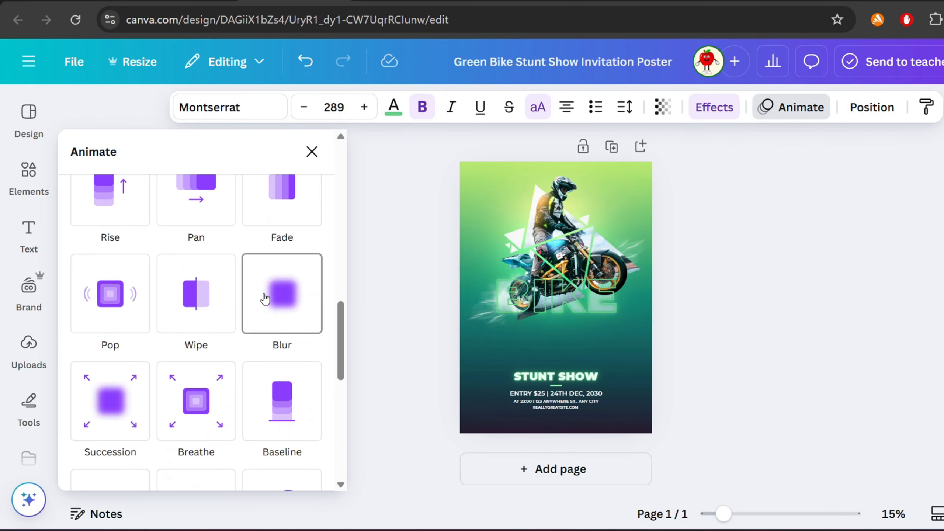
scroll(273, 400, "down", 5)
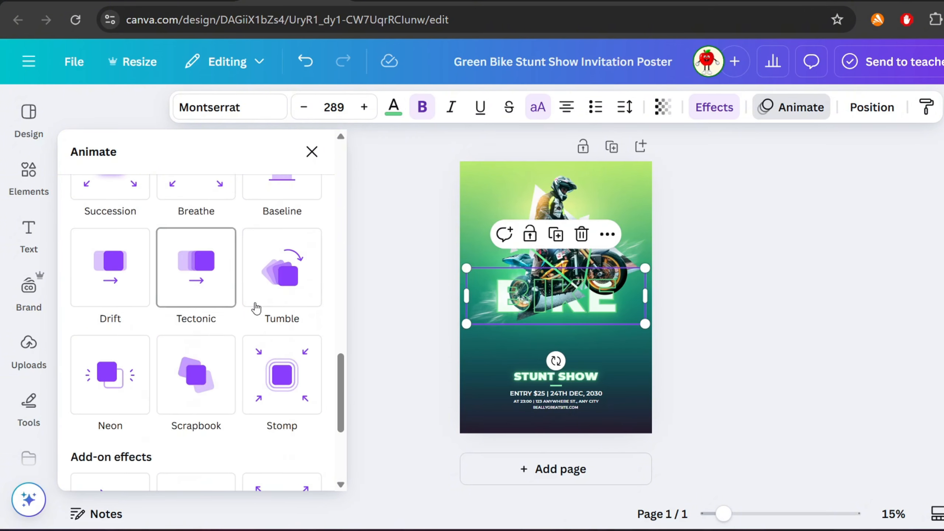
scroll(237, 295, "down", 5)
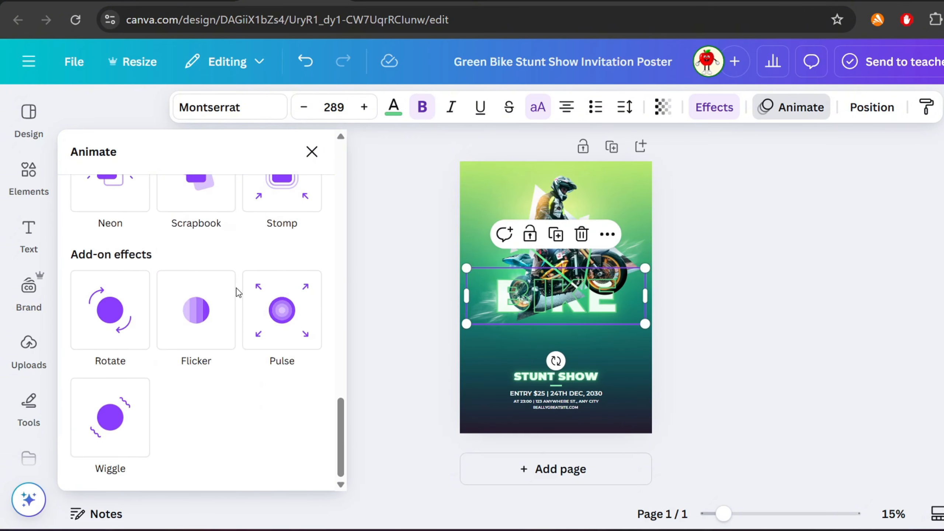
left_click(111, 204)
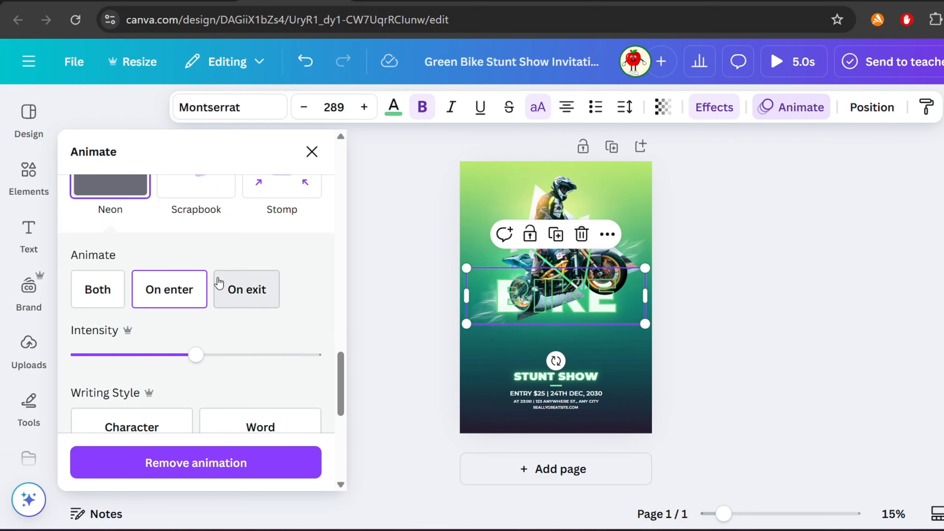
- Set the Neon animation to play on both enter and exit with the Character writing style, and close the animation options
scroll(182, 321, "down", 4)
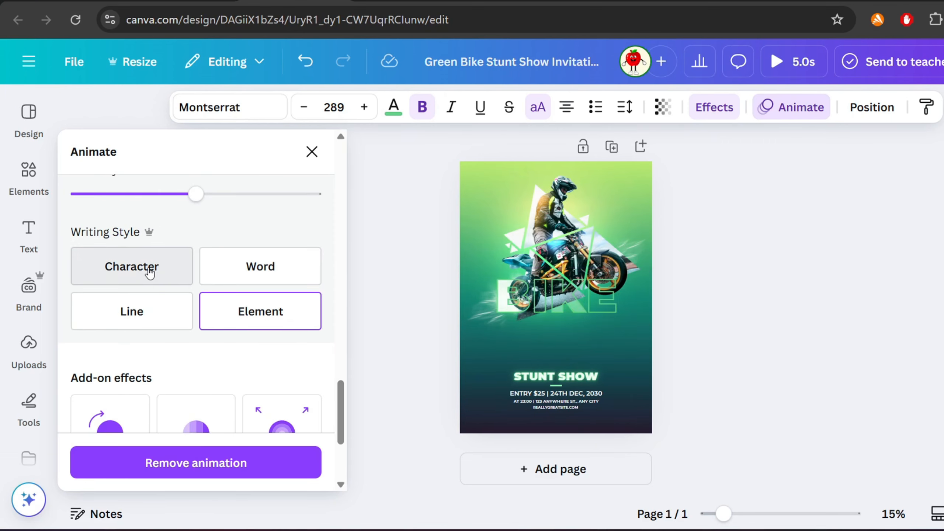
left_click(150, 273)
scroll(167, 228, "up", 2)
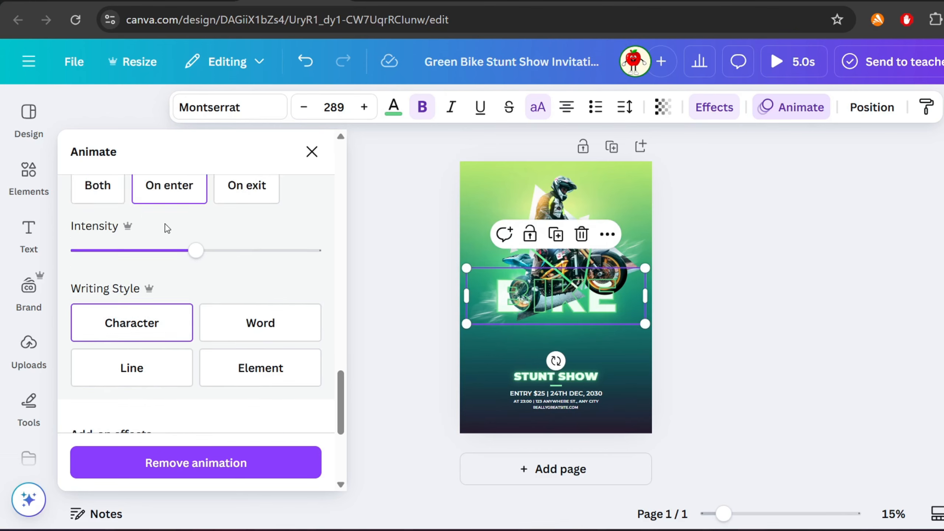
scroll(168, 228, "up", 2)
left_click(111, 301)
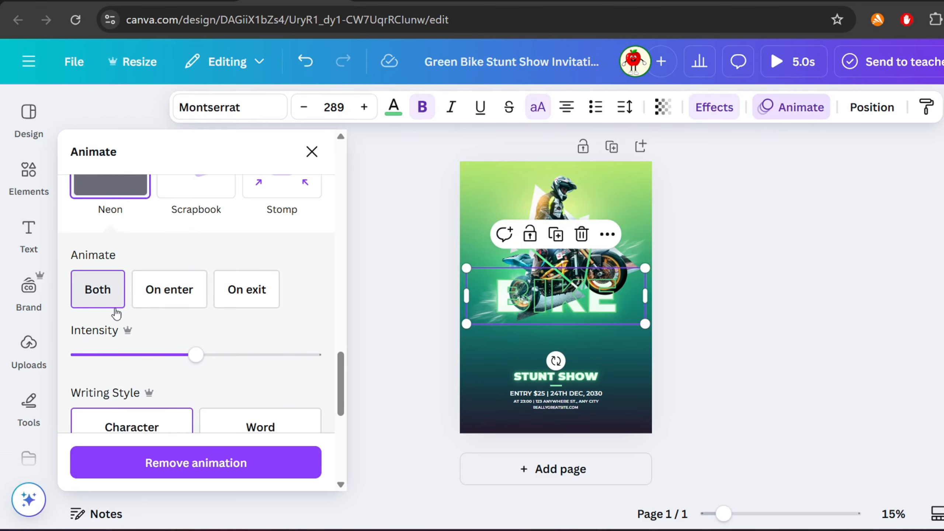
left_click(312, 151)
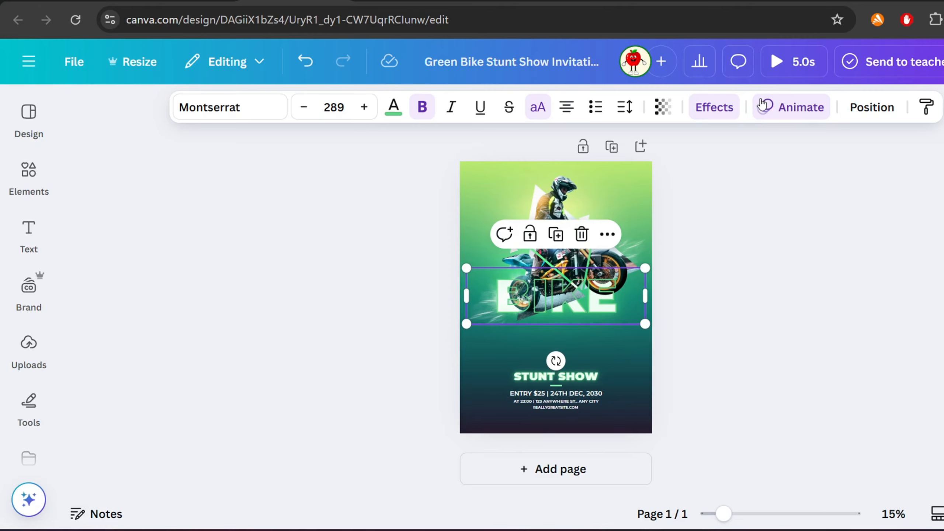
- Preview the poster's animation, scrubbing through the playback
left_click(793, 61)
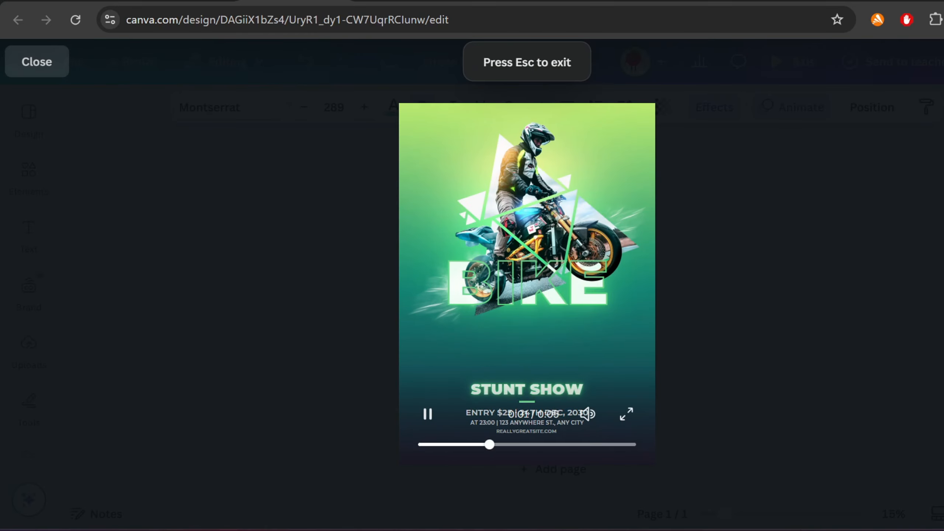
left_click_drag(499, 446, 375, 454)
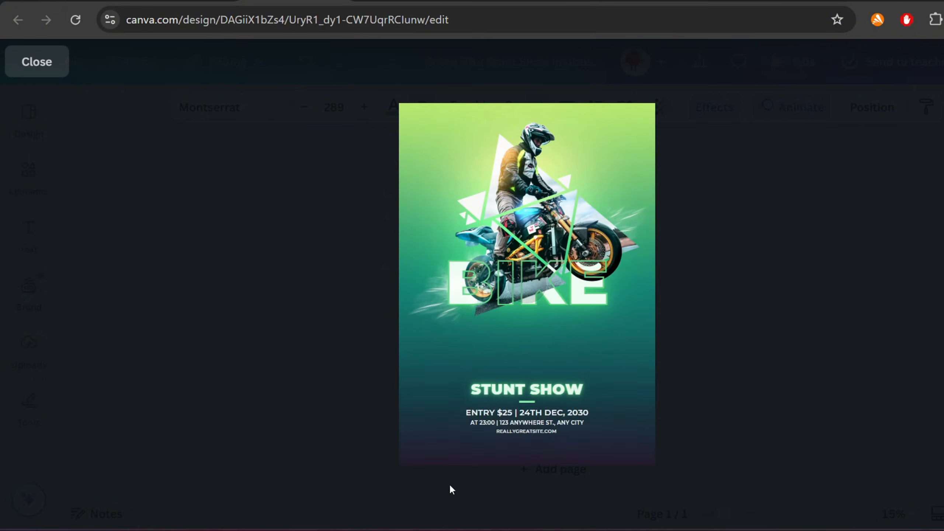
key("Escape")
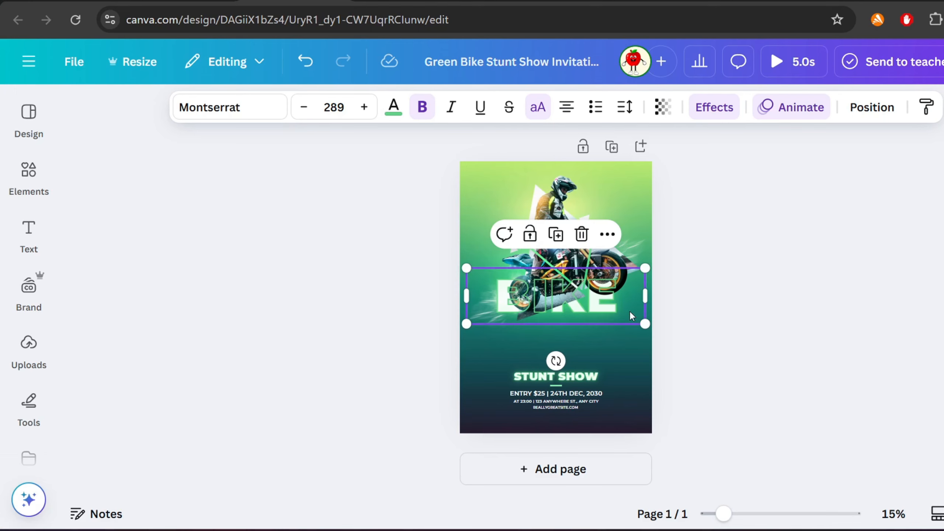
- Select both BIKE headings through the layers list and nudge them slightly lower on the poster
left_click_drag(632, 316, 620, 333)
key("ctrl+z")
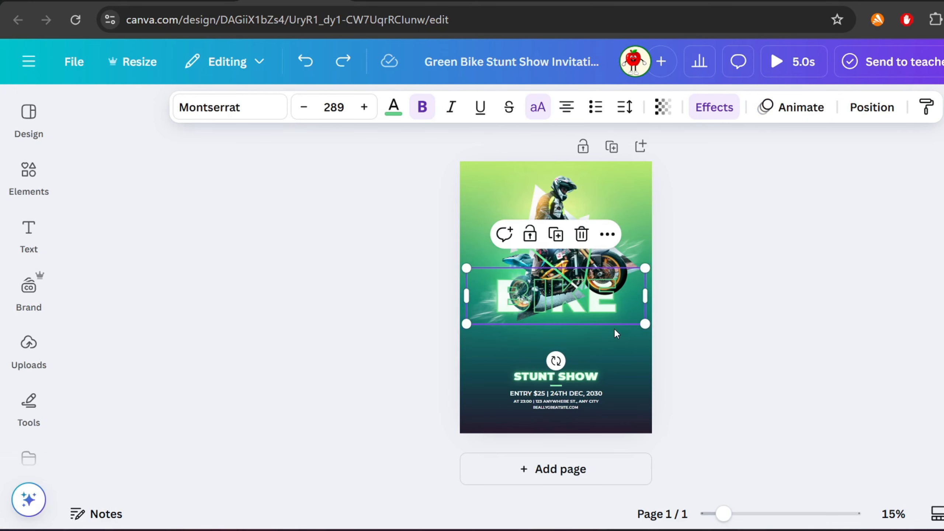
left_click(872, 107)
scroll(228, 372, "down", 5)
scroll(214, 335, "up", 3)
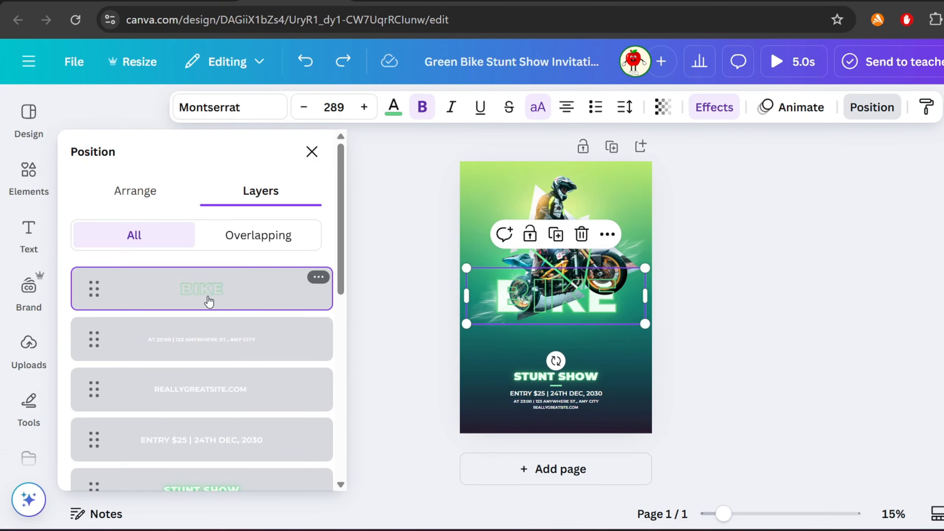
scroll(208, 335, "down", 8)
left_click(209, 398, "shift")
left_click_drag(592, 297, 591, 313)
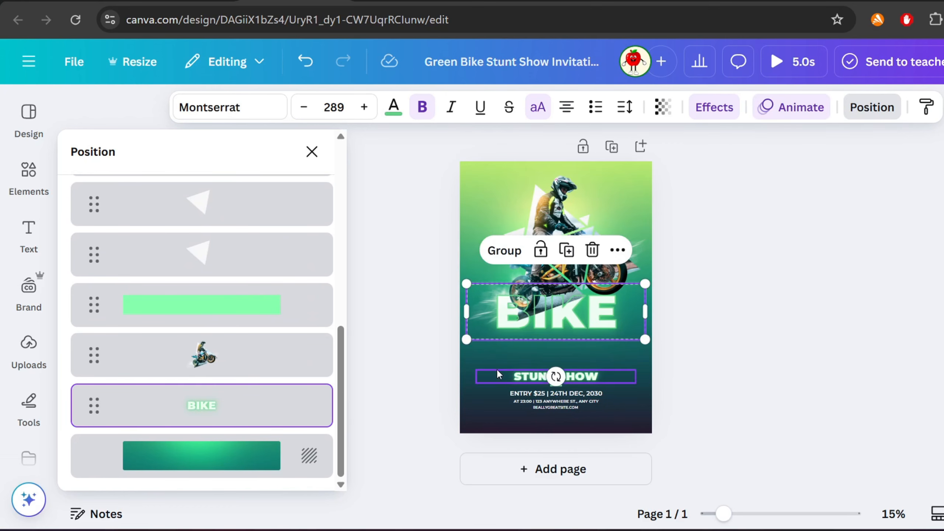
- Preview the poster's animation again from the start
left_click(776, 61)
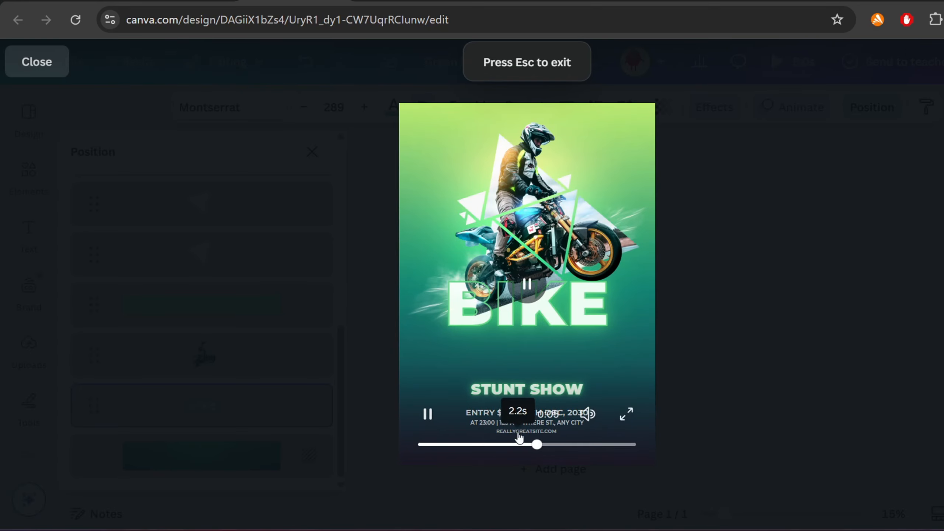
left_click(414, 446)
key("Escape")
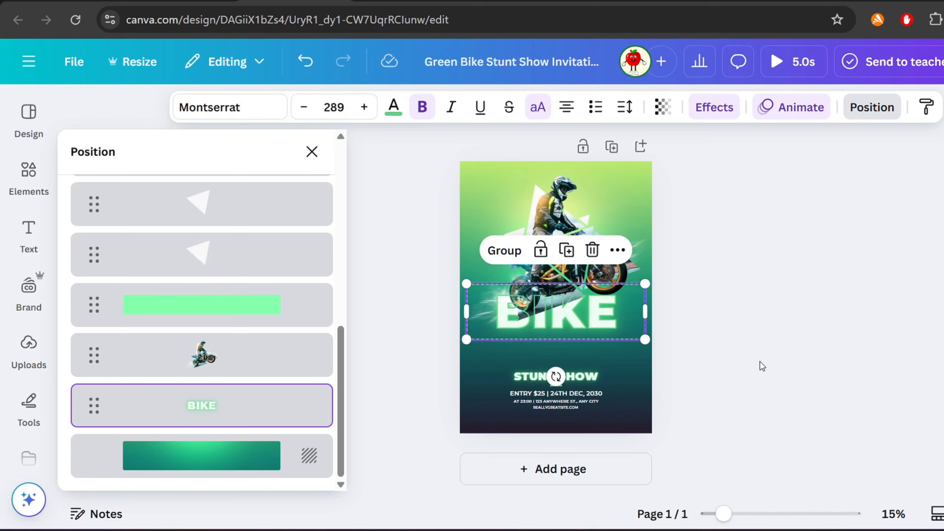
- Move the biker image layer beneath both BIKE heading layers in the layers list
mouse_move(745, 530)
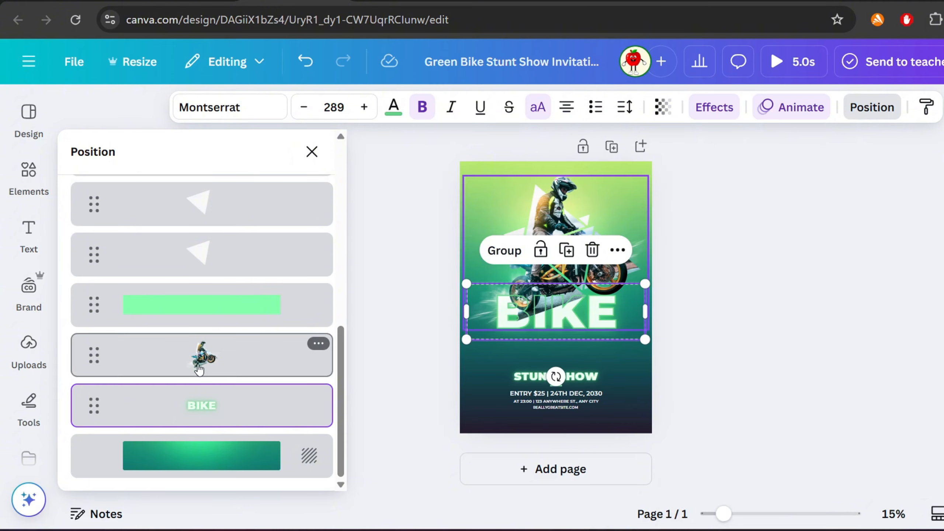
scroll(196, 359, "up", 10)
left_click_drag(238, 291, 223, 360)
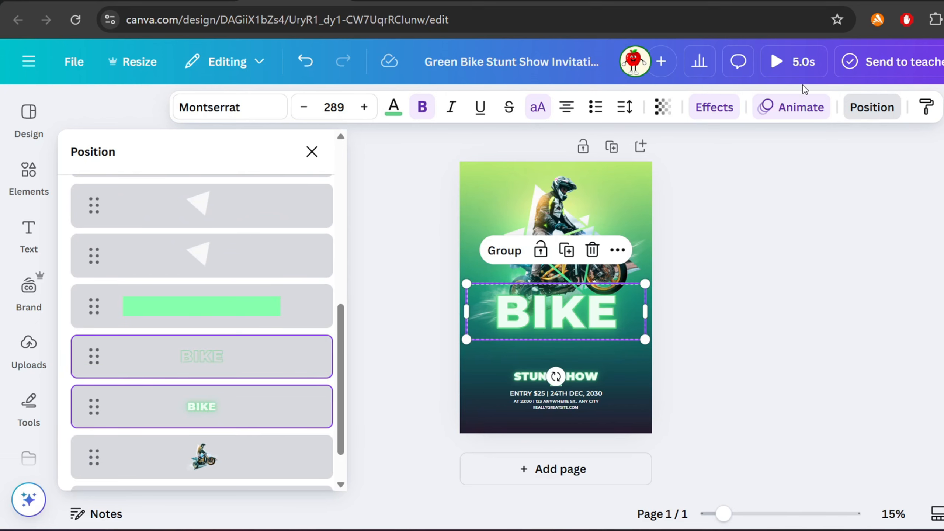
- Preview the final animation and open the download options for an MP4 video
left_click(799, 64)
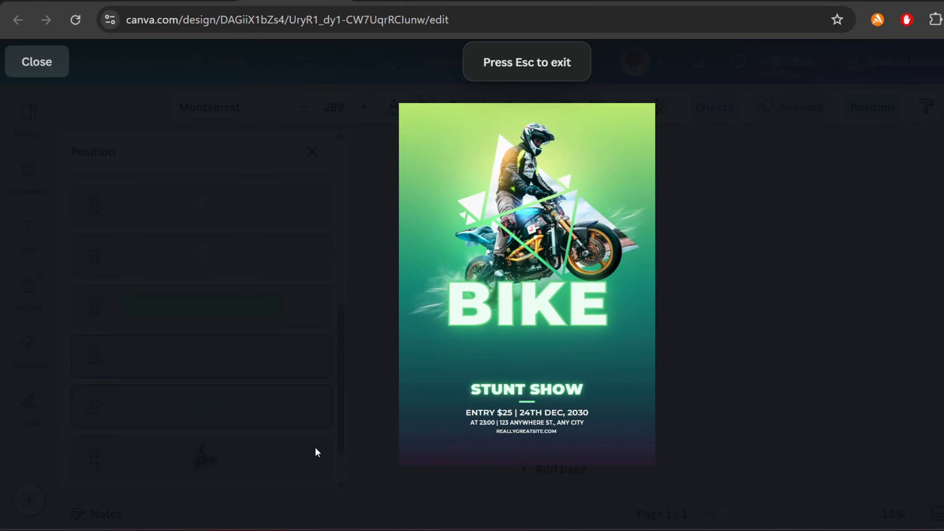
key("Escape")
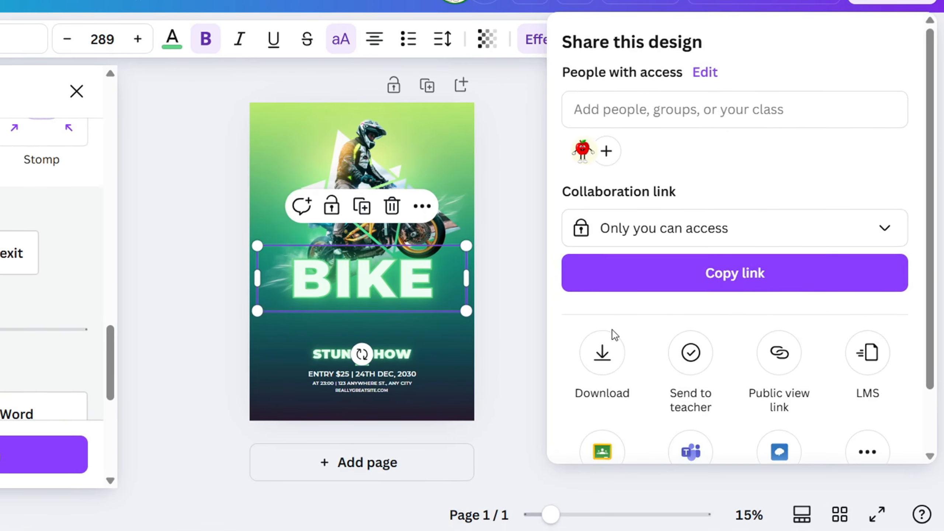
left_click(602, 349)
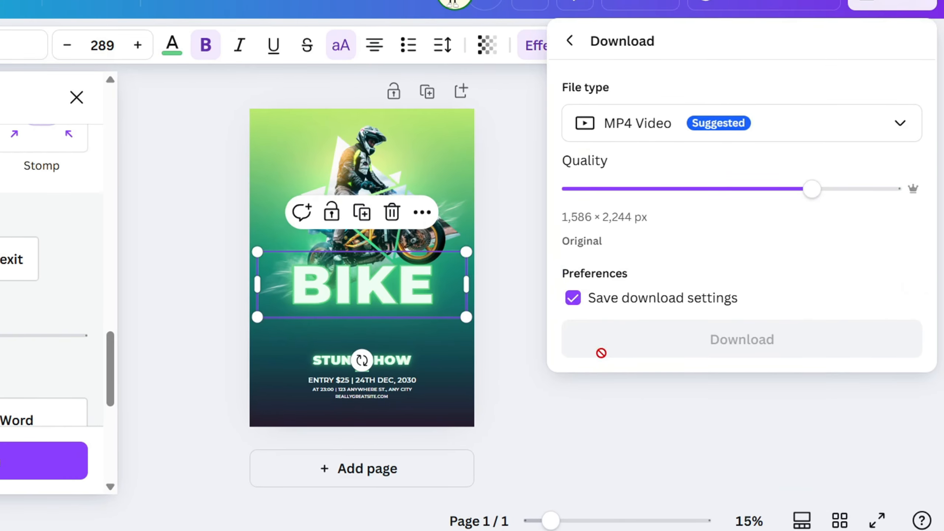